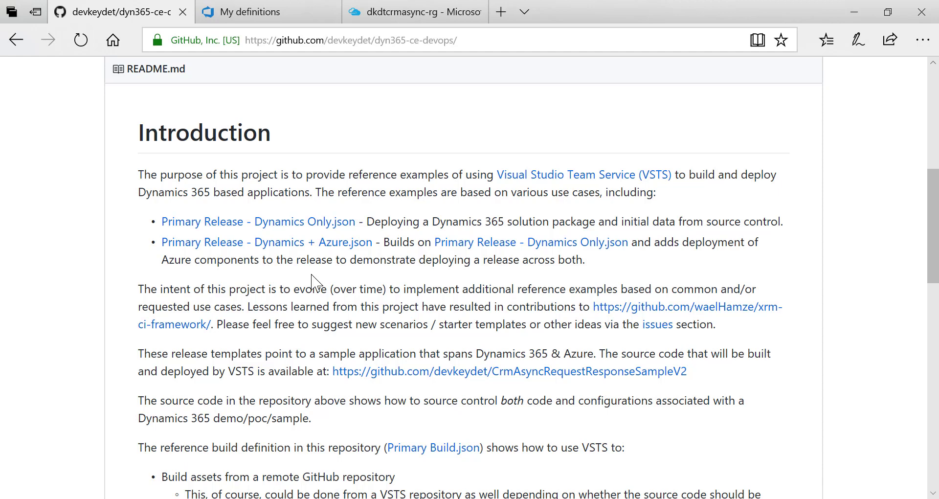
# Switch between the dyn365-ce-devops repository and the VSTS build definitions list showing Primary Build
pyautogui.scroll(8, 313, 283)
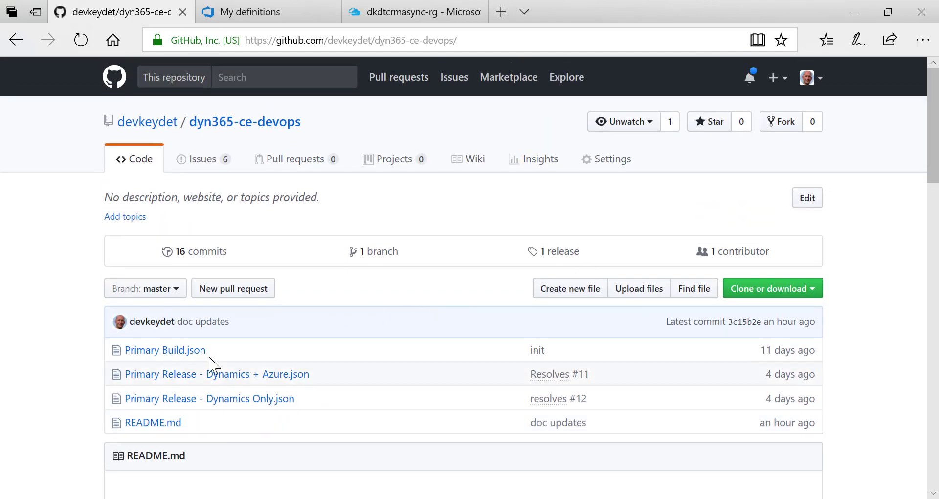
pyautogui.click(260, 10)
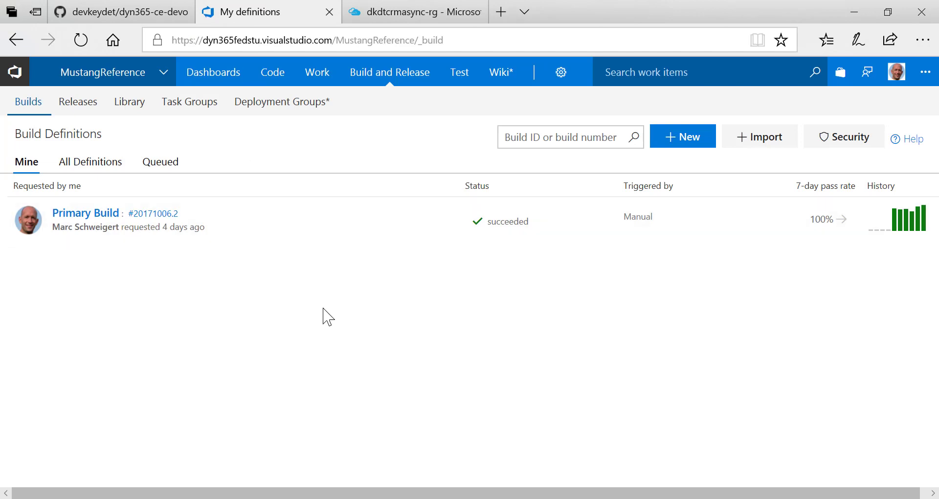
pyautogui.click(122, 17)
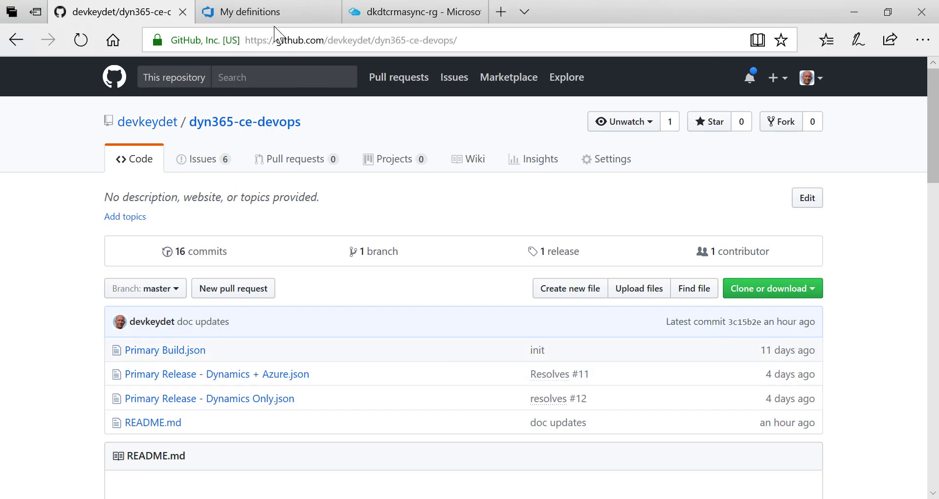
pyautogui.click(273, 20)
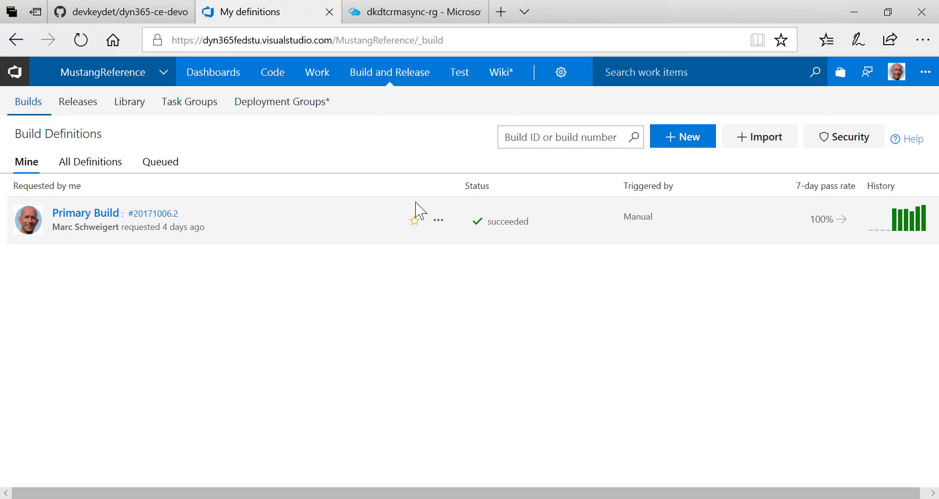
# Edit the Primary Build definition and display its Get sources settings, which use a Remote repo
pyautogui.moveTo(385, 75)
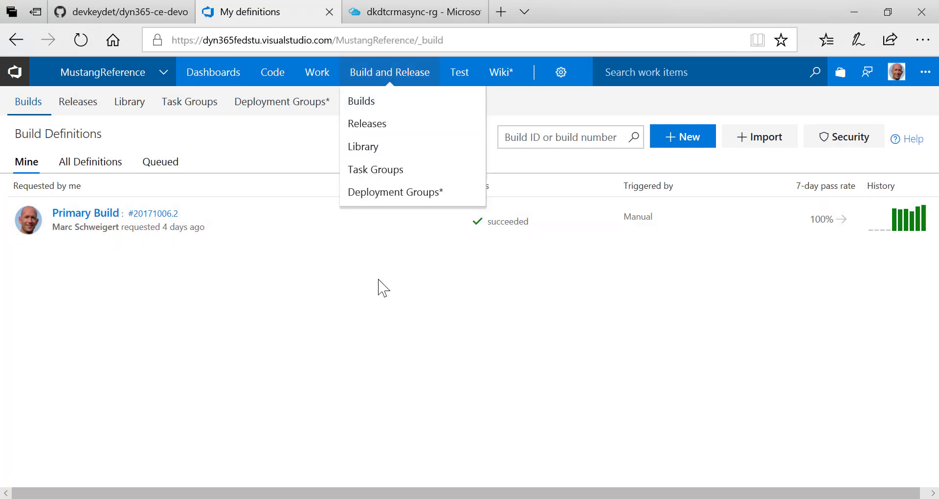
pyautogui.click(442, 224)
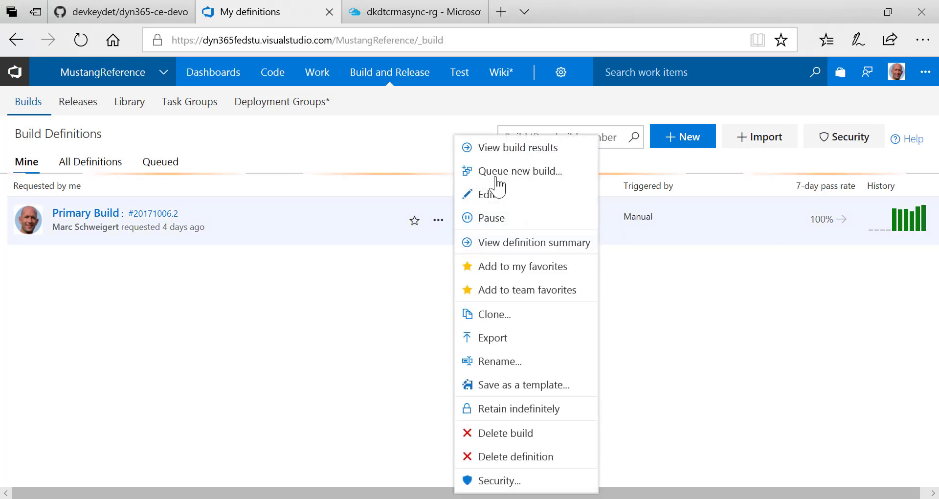
pyautogui.click(524, 200)
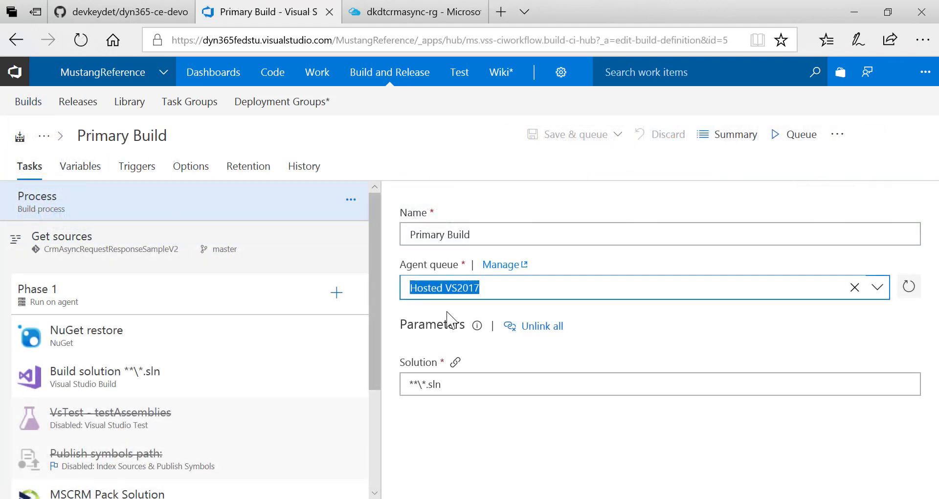
pyautogui.click(294, 264)
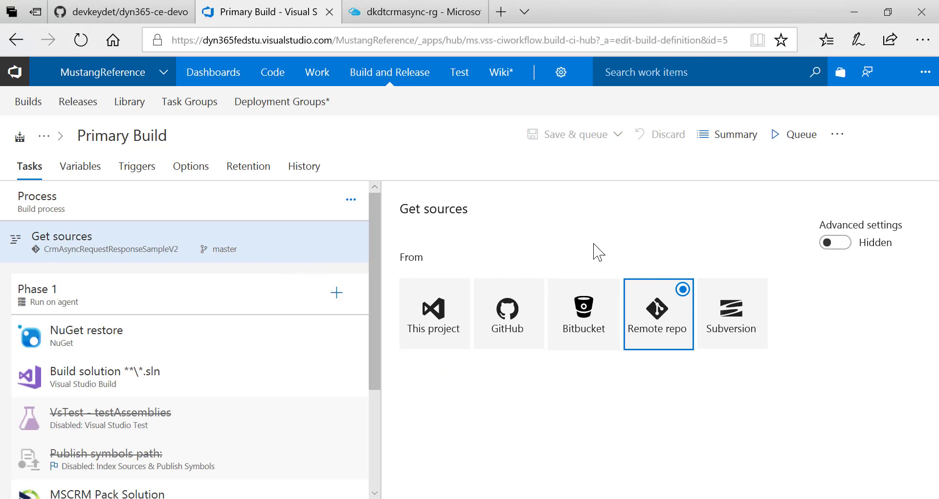
# Confirm the remote repo is CrmAsyncRequestResponseSampleV2 on master, then go back to dyn365-ce-devops
pyautogui.click(669, 336)
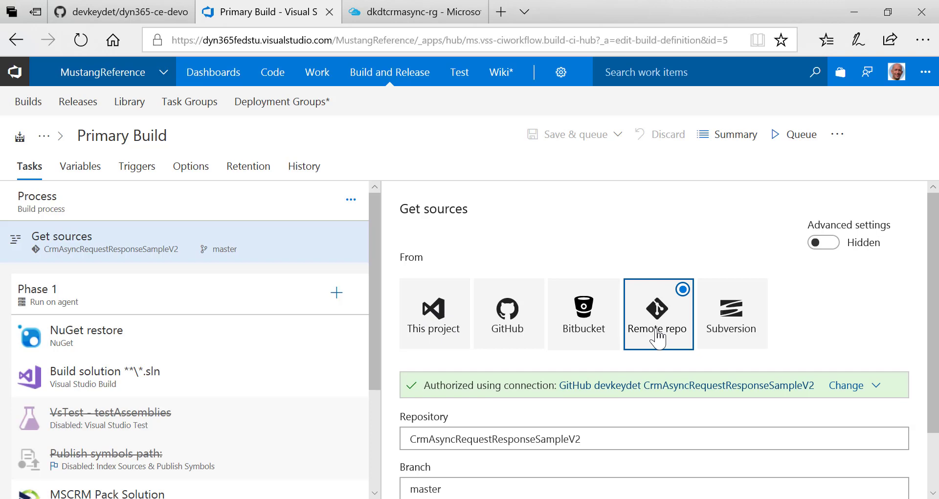
pyautogui.click(118, 12)
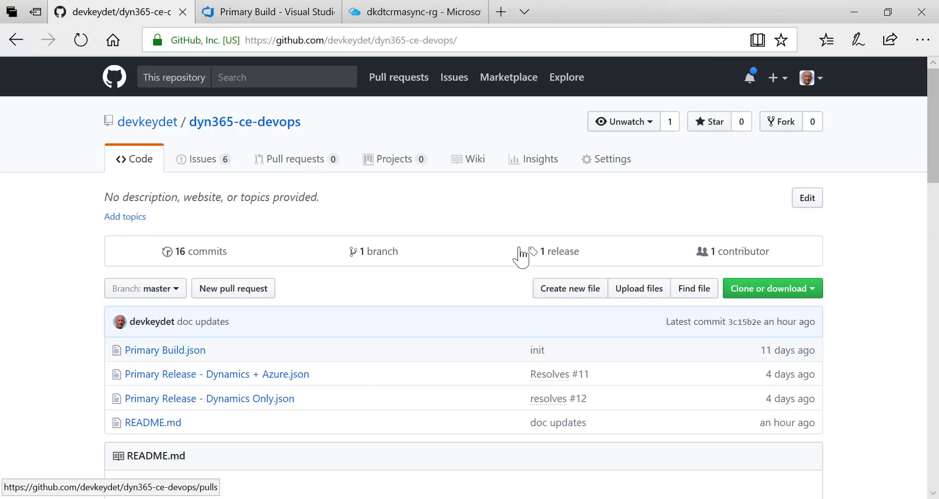
# Scroll the dyn365-ce-devops README and open the CrmAsyncRequestResponseSampleV2 link in a new tab
pyautogui.scroll(-5, 538, 299)
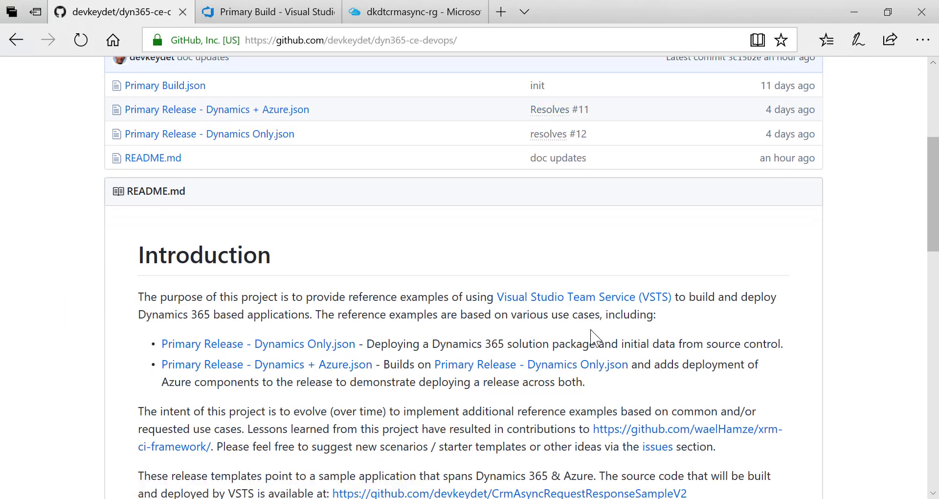
pyautogui.scroll(-3, 589, 331)
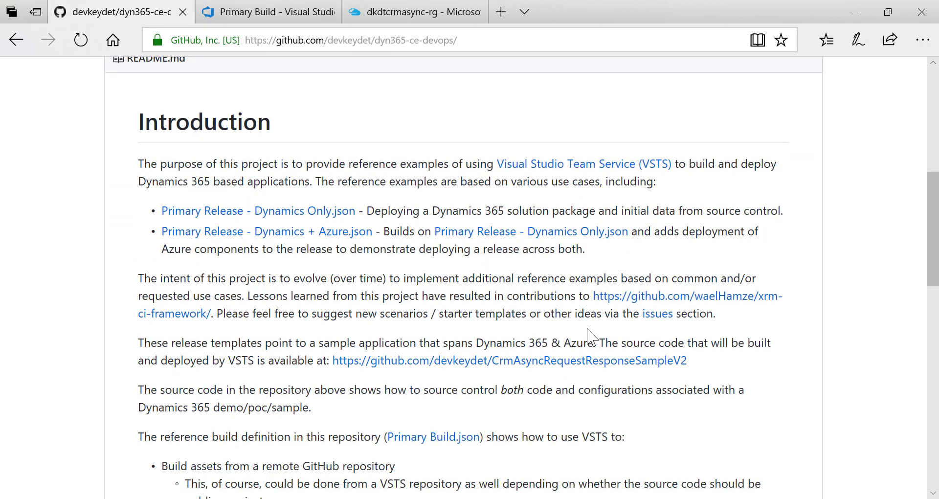
pyautogui.keyDown('ctrl'); pyautogui.click(597, 362); pyautogui.keyUp('ctrl')
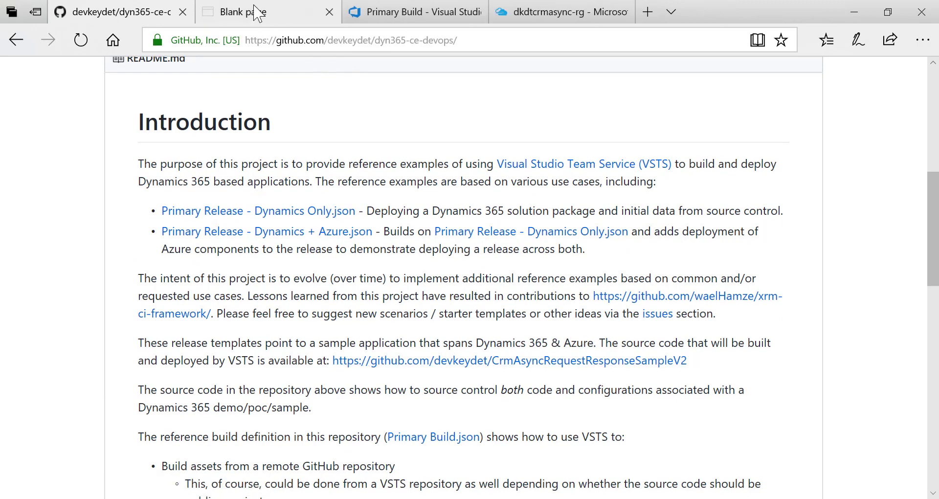
# Browse the CrmAsyncRequestResponseSampleV2 file list, then return to the Primary Build editor
pyautogui.click(258, 13)
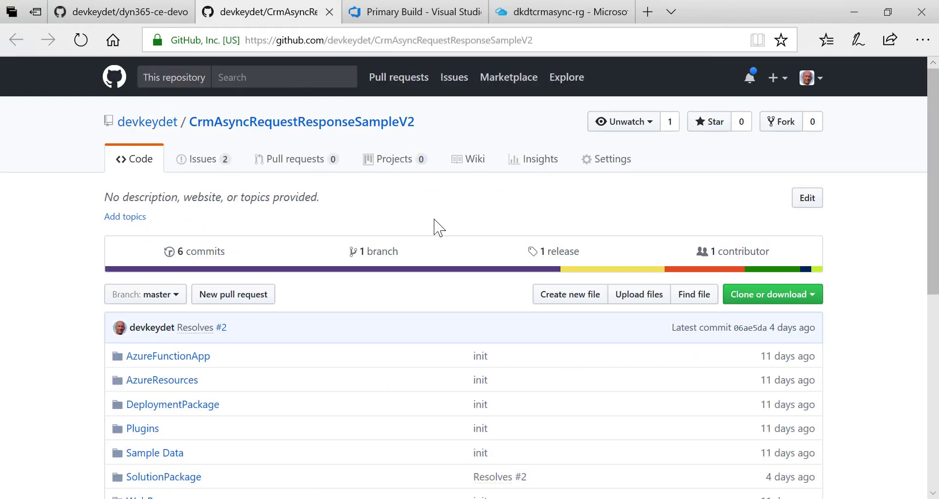
pyautogui.scroll(-4, 439, 227)
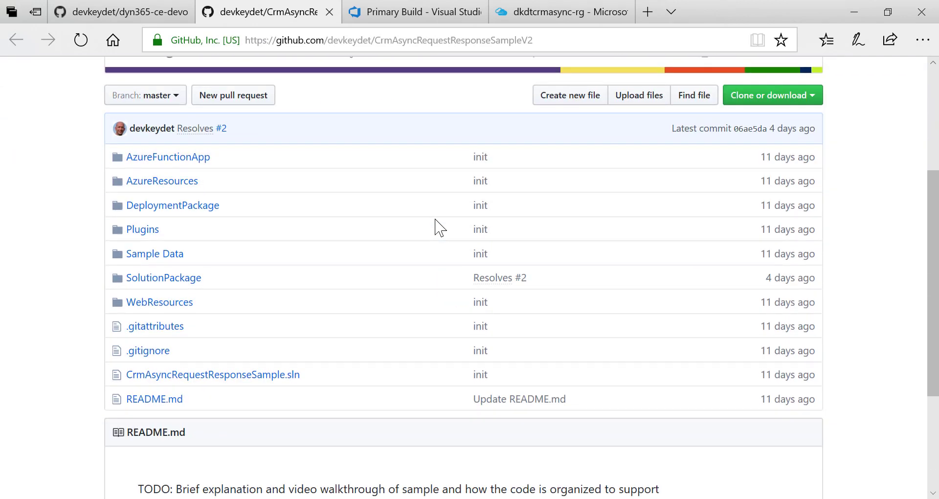
pyautogui.scroll(-3, 438, 227)
pyautogui.scroll(5, 438, 227)
pyautogui.scroll(-4, 439, 227)
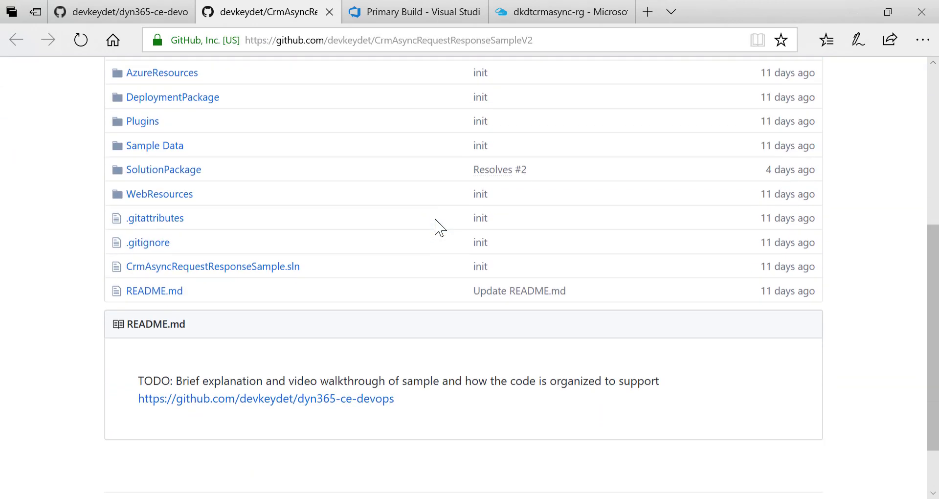
pyautogui.scroll(4, 439, 227)
pyautogui.scroll(-3, 439, 228)
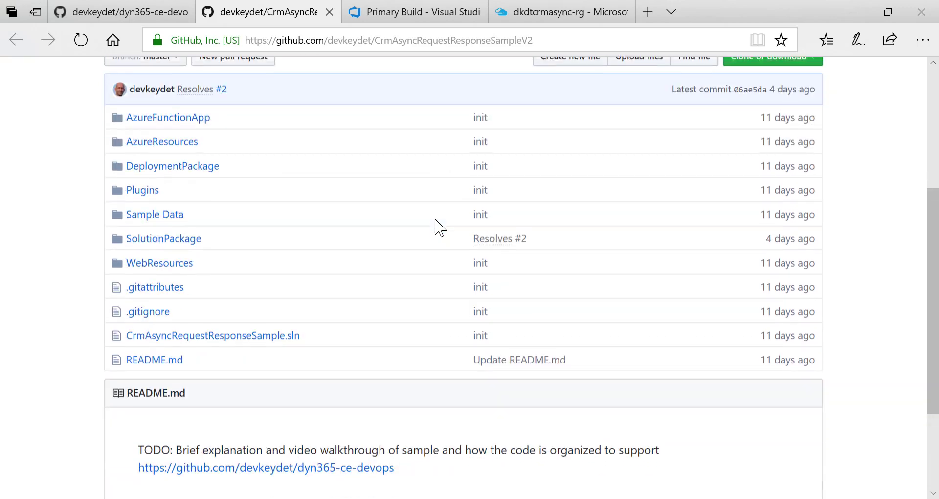
pyautogui.click(399, 11)
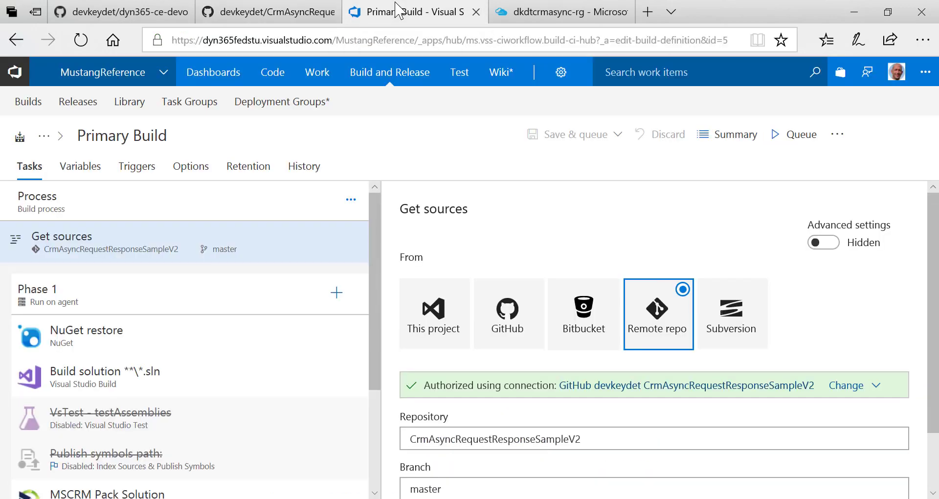
# Inspect the NuGet restore, Build solution and MSCRM Pack Solution tasks, then return to the README
pyautogui.click(235, 341)
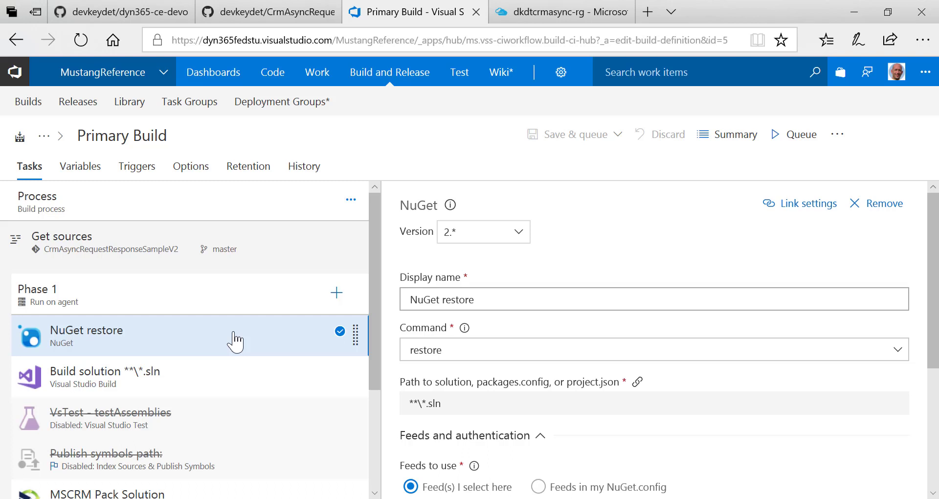
pyautogui.scroll(-1, 235, 341)
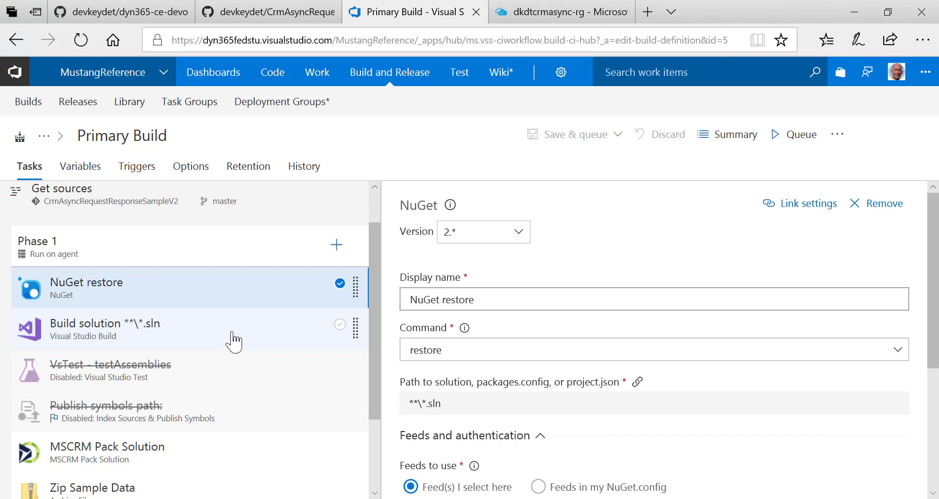
pyautogui.click(233, 341)
pyautogui.scroll(-2, 234, 341)
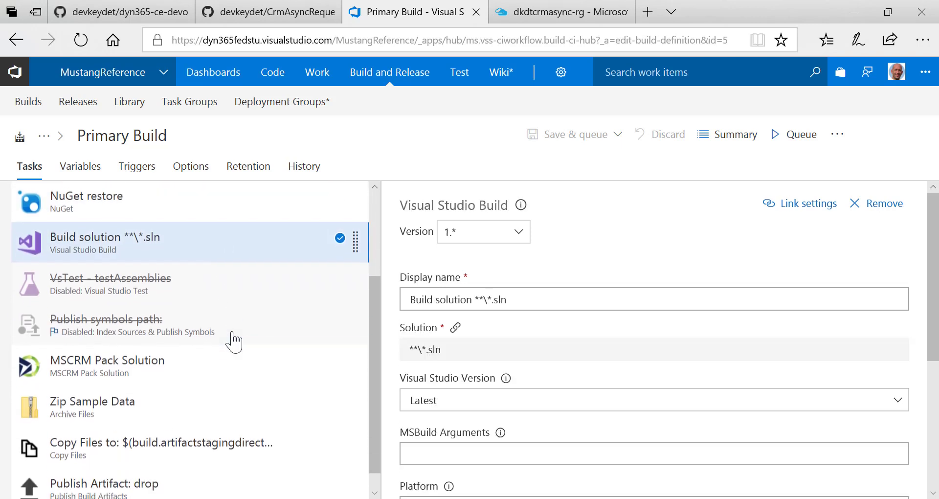
pyautogui.click(187, 374)
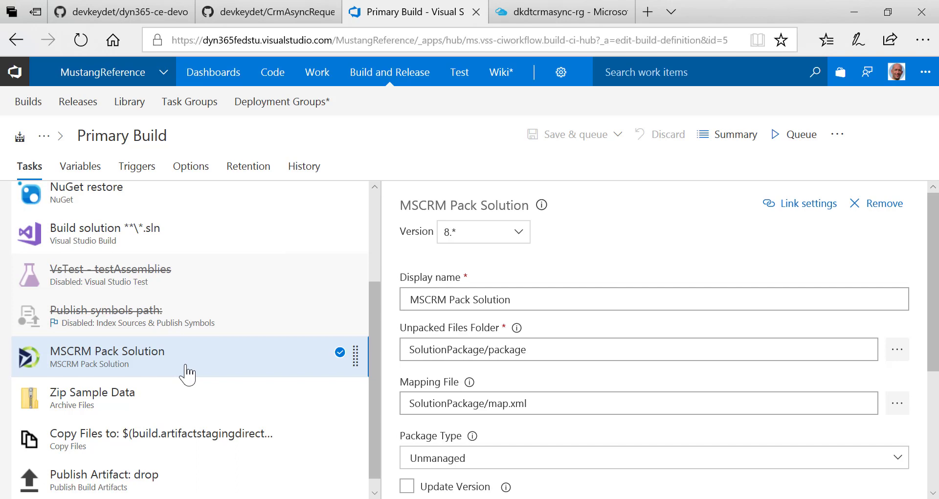
pyautogui.click(94, 11)
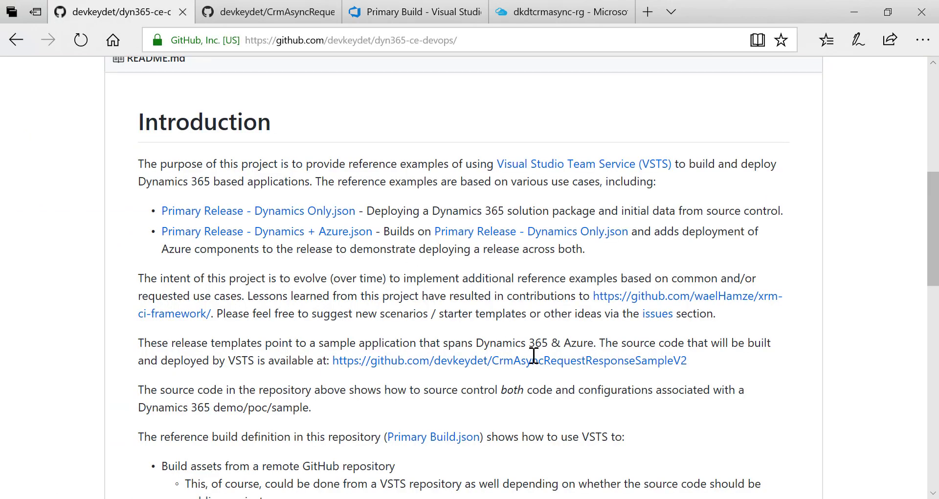
# Read the README's Primary Build description, then switch back to the build editor
pyautogui.scroll(-5, 537, 364)
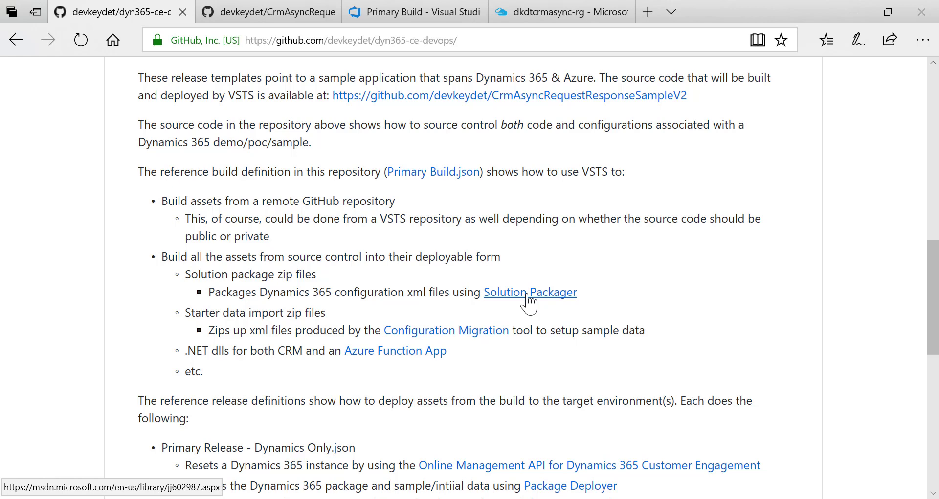
pyautogui.hotkey('ctrl', '3')
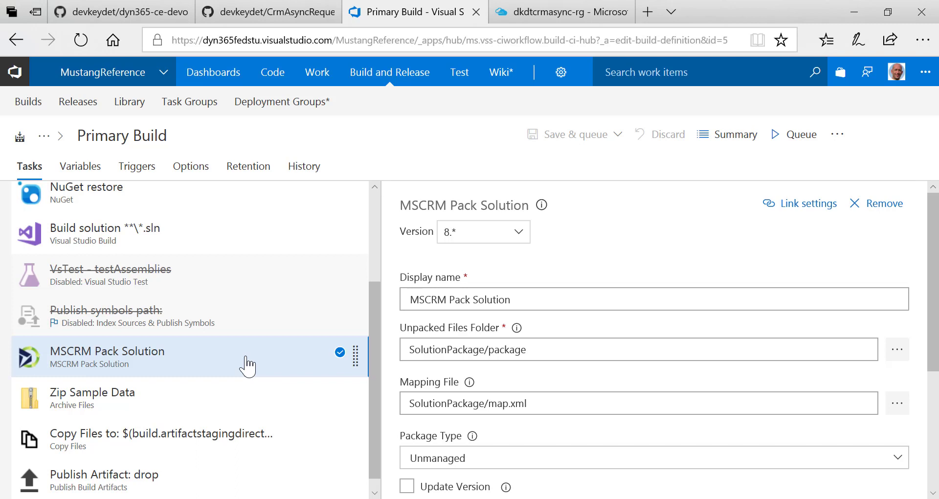
# Inspect the Zip Sample Data task, then bring up the CrmAsyncRequestResponseSampleV2 repository page
pyautogui.click(244, 409)
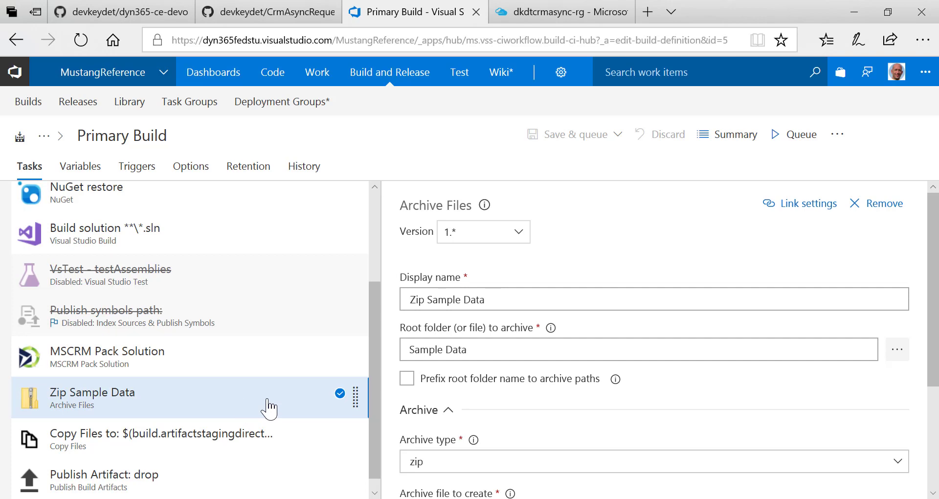
pyautogui.click(141, 13)
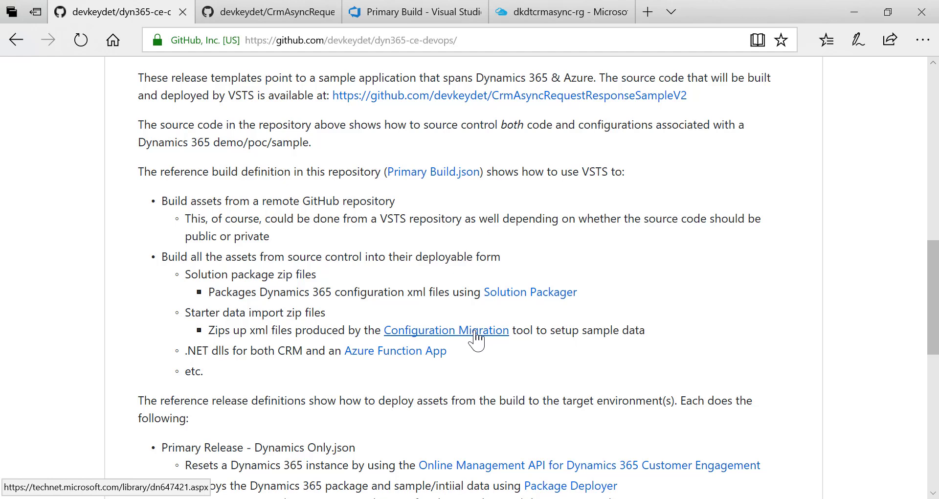
pyautogui.click(416, 12)
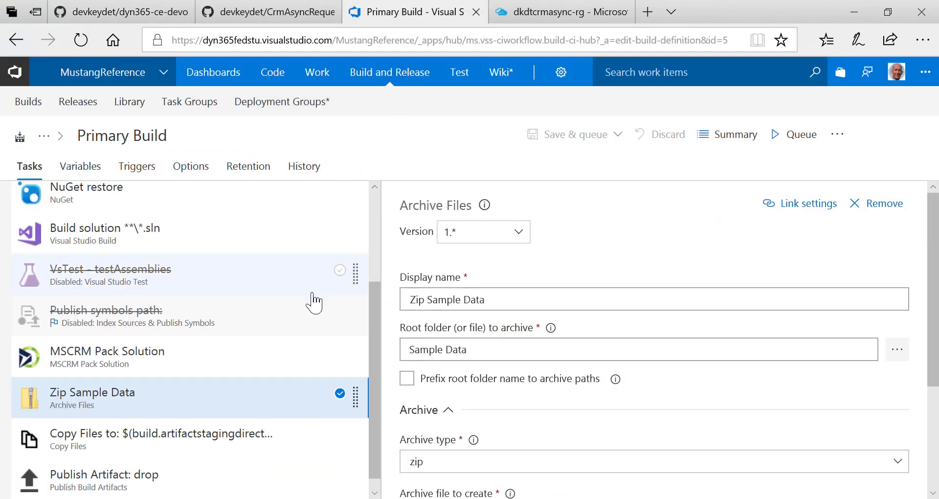
pyautogui.scroll(-1, 313, 301)
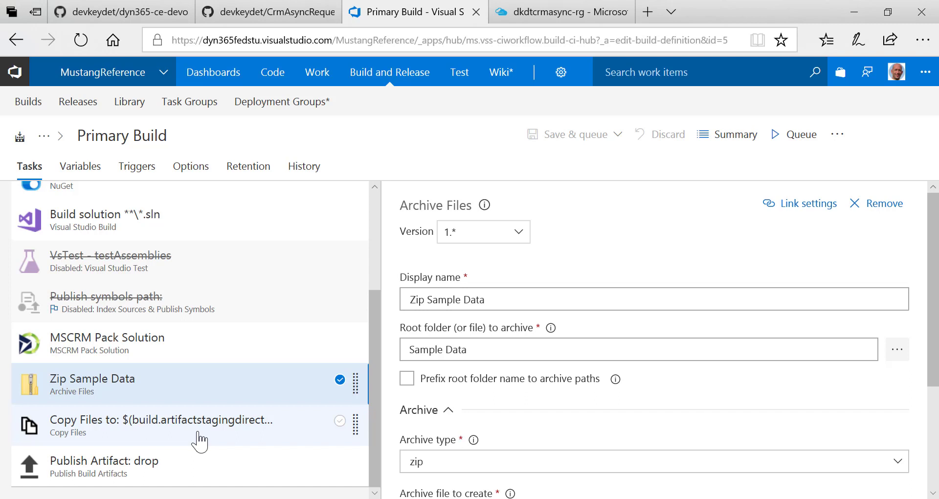
pyautogui.click(238, 18)
pyautogui.scroll(5, 302, 98)
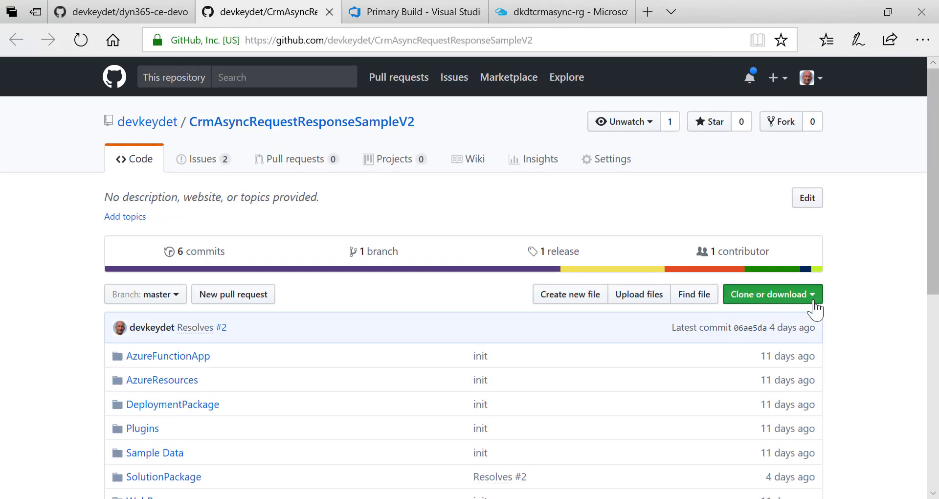
# Glance at the Clone or download options, then switch to the solution in Visual Studio
pyautogui.click(814, 299)
pyautogui.click(869, 304)
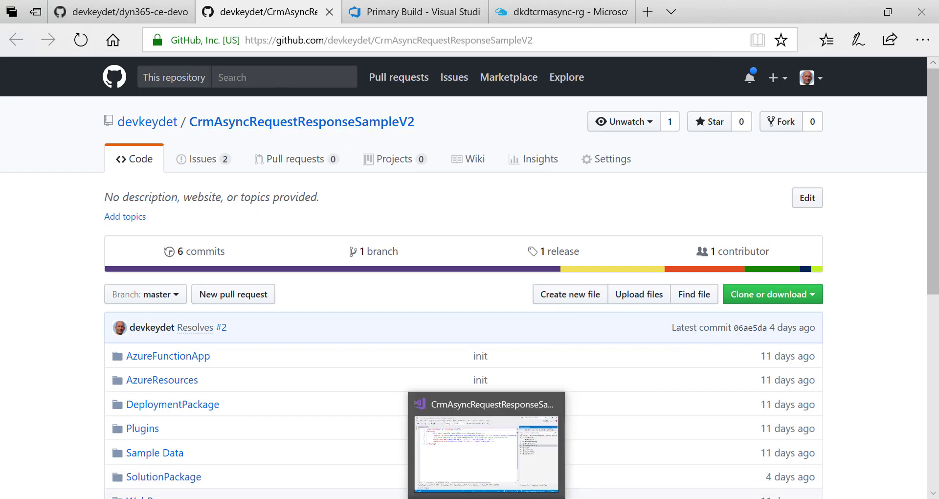
pyautogui.click(489, 430)
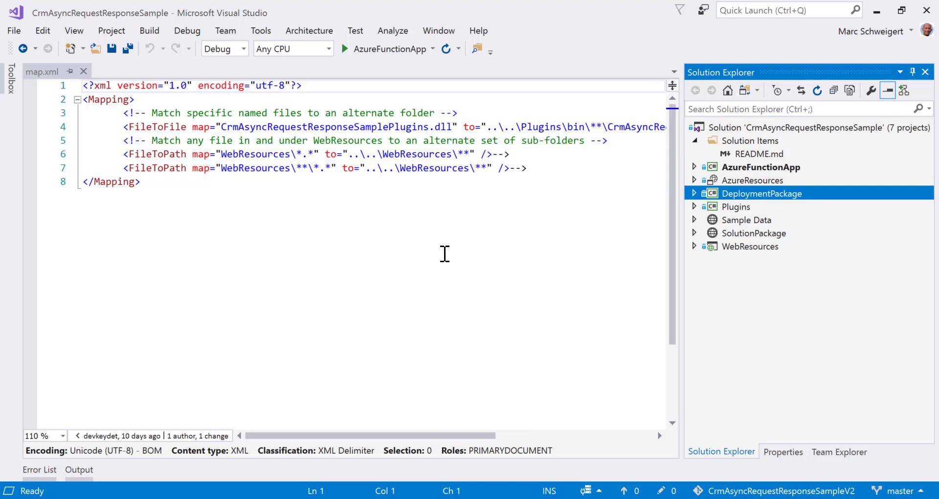
# Glance at the dyn365-ce-devops README in the browser, then return to Visual Studio
pyautogui.hotkey('alt', 'Tab')
pyautogui.click(122, 12)
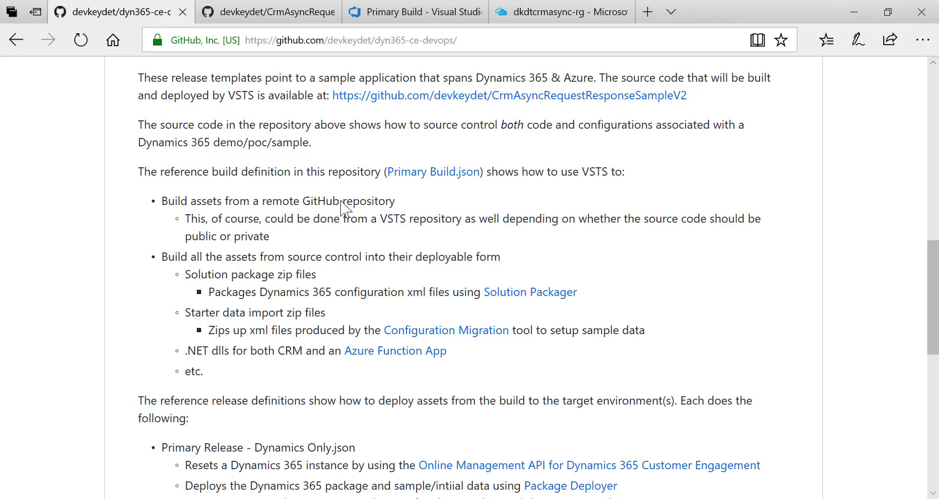
pyautogui.scroll(4, 410, 240)
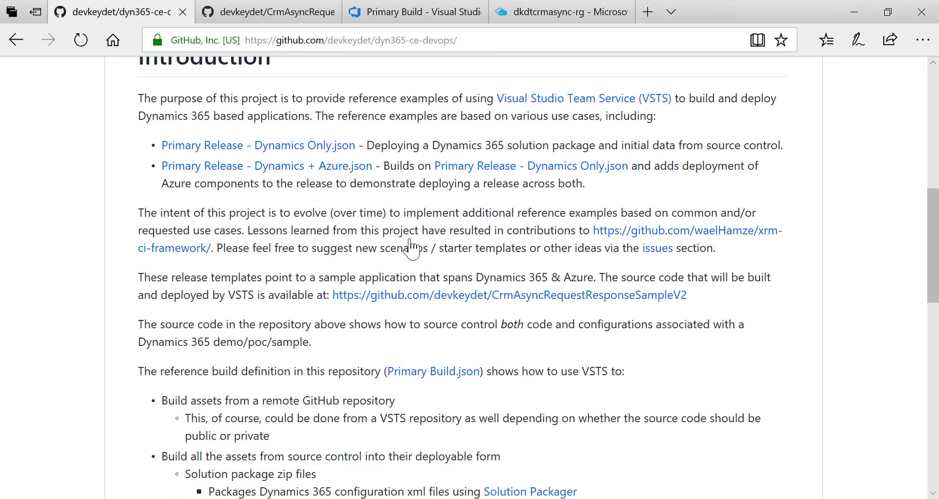
pyautogui.hotkey('alt', 'Tab')
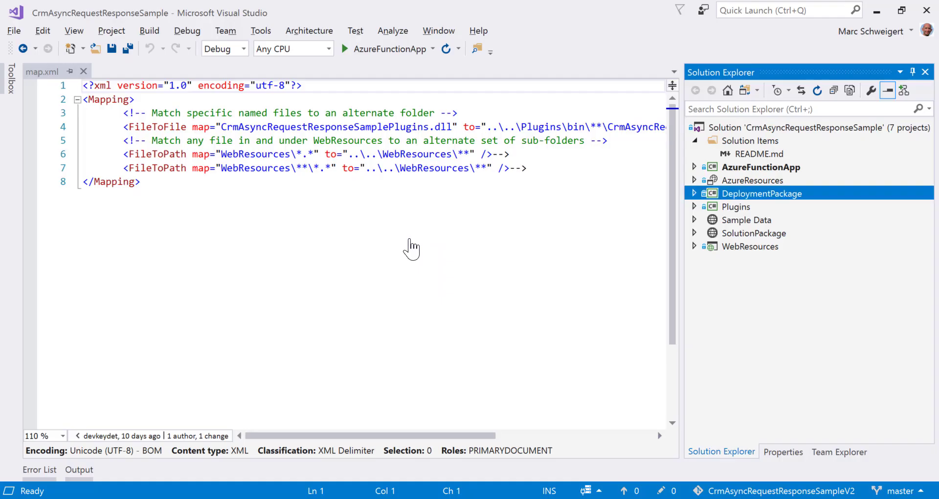
# Expand SolutionPackage > package > Entities > dkdt_asyncrequestresponsesample and browse its SavedQueries and FormXml forms
pyautogui.click(694, 234)
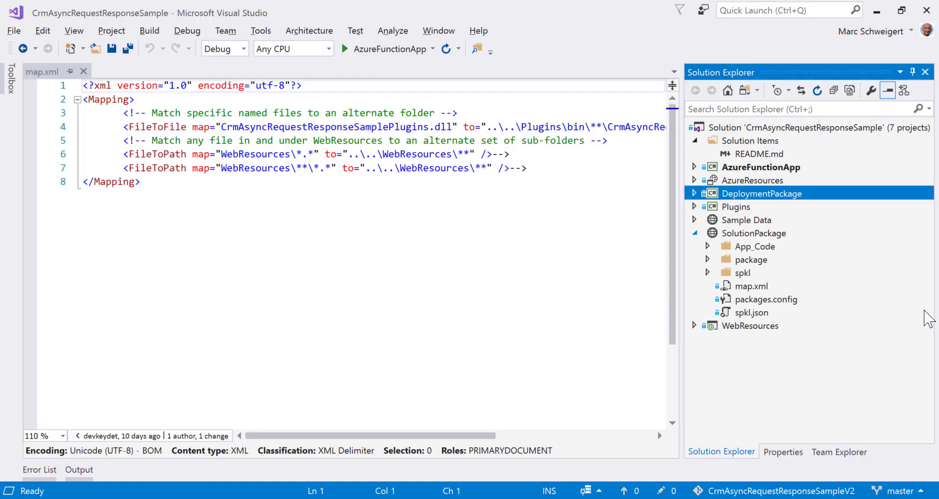
pyautogui.click(707, 259)
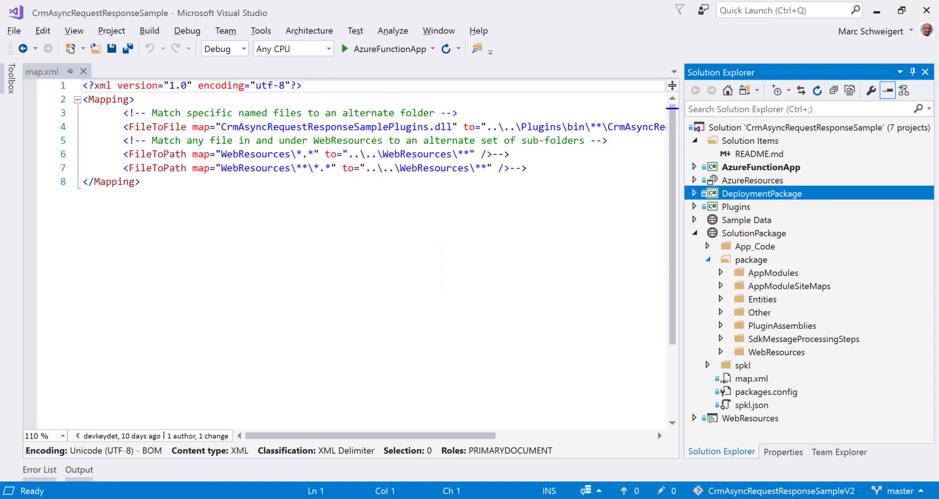
pyautogui.click(721, 299)
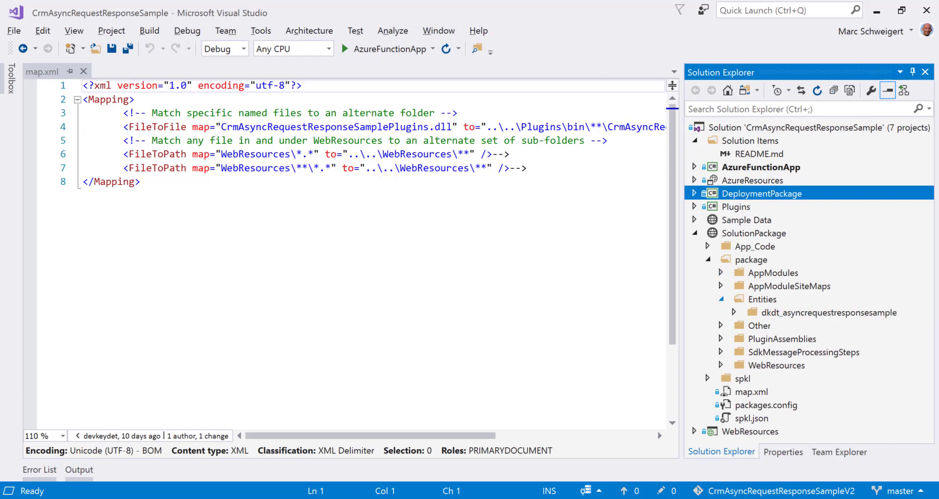
pyautogui.click(733, 312)
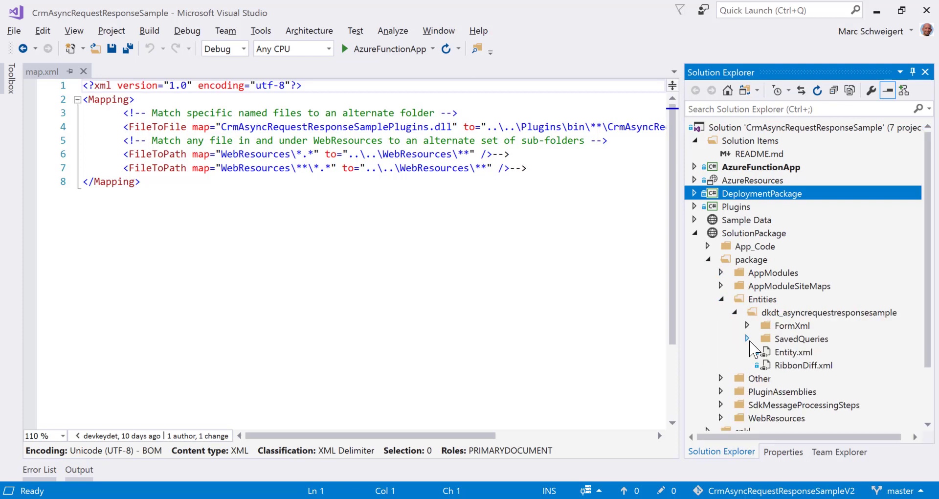
pyautogui.click(747, 338)
pyautogui.click(747, 312)
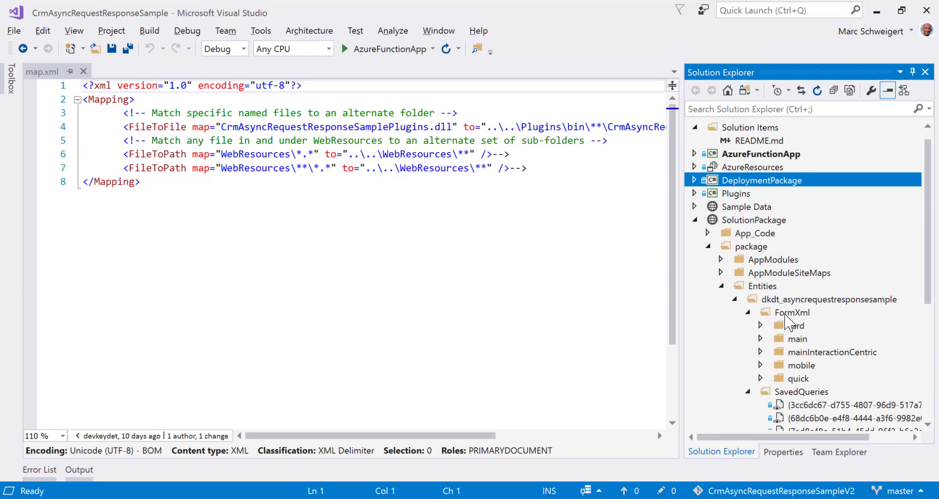
pyautogui.click(759, 339)
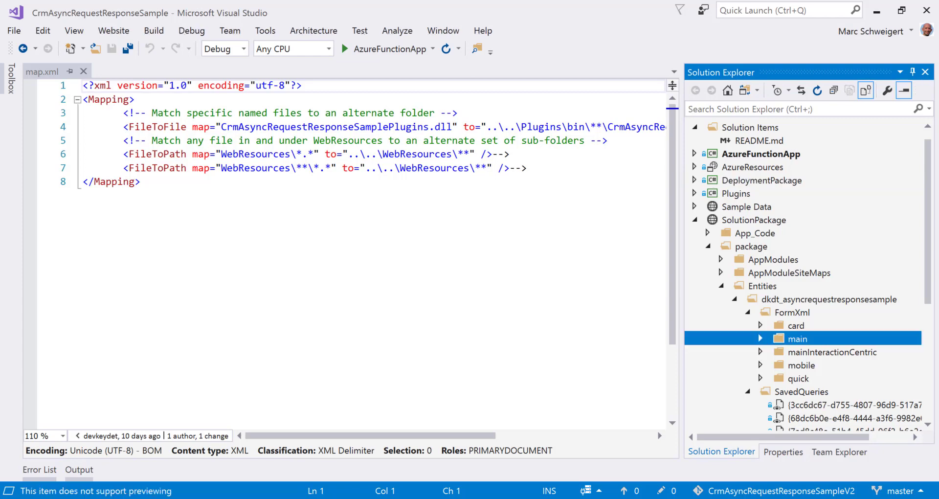
pyautogui.click(760, 325)
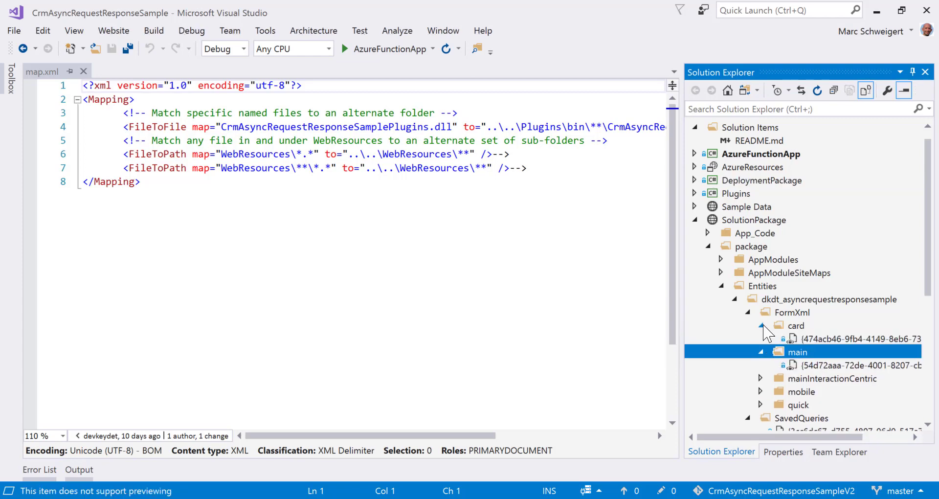
# Collapse FormXml and SavedQueries and open the entity's Entity.xml
pyautogui.click(747, 312)
pyautogui.click(747, 325)
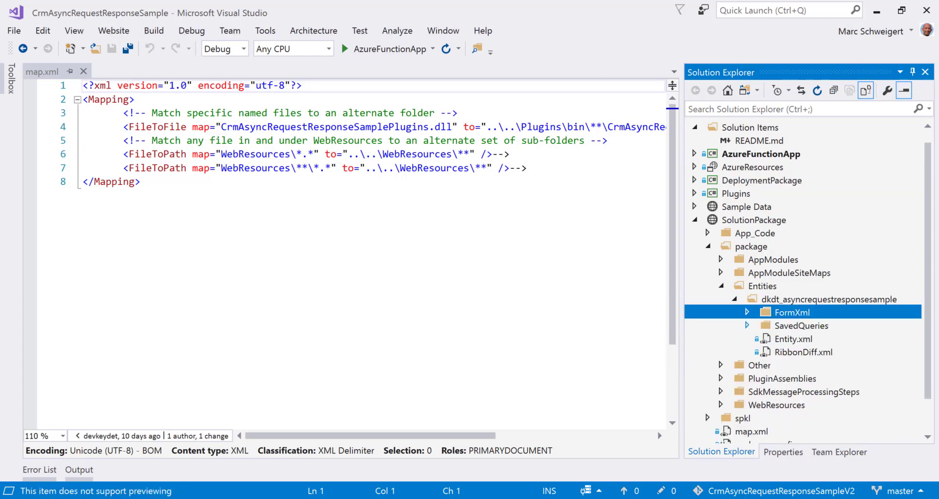
pyautogui.click(788, 340)
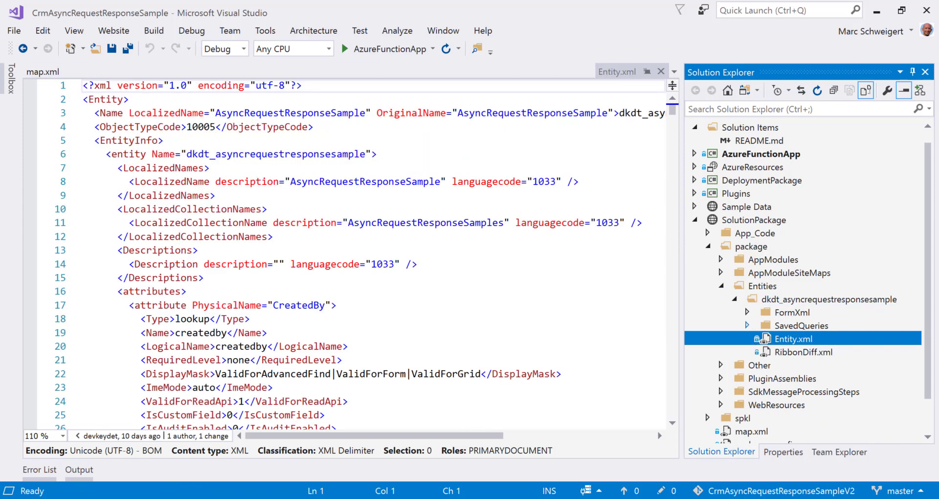
pyautogui.click(747, 325)
pyautogui.click(747, 325)
# Collapse the package folder, preview packages.config, and bring map.xml back into view
pyautogui.click(707, 246)
pyautogui.click(753, 299)
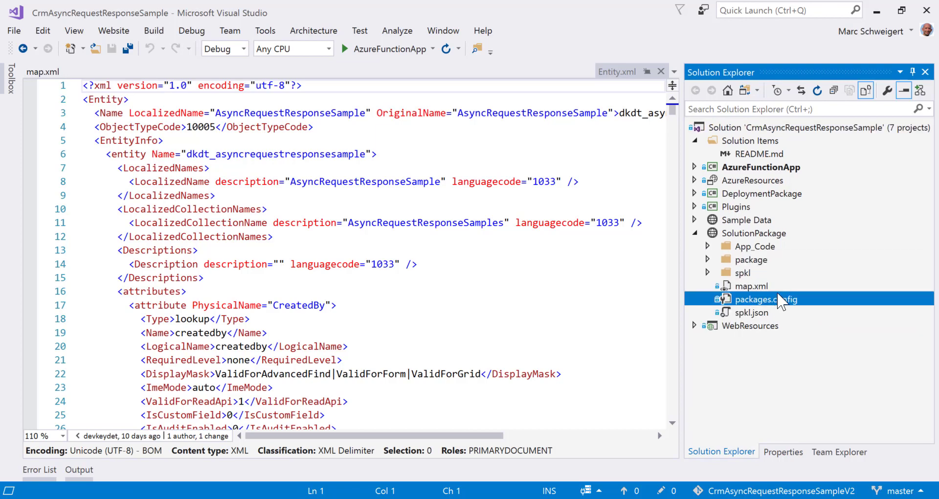
pyautogui.click(751, 286)
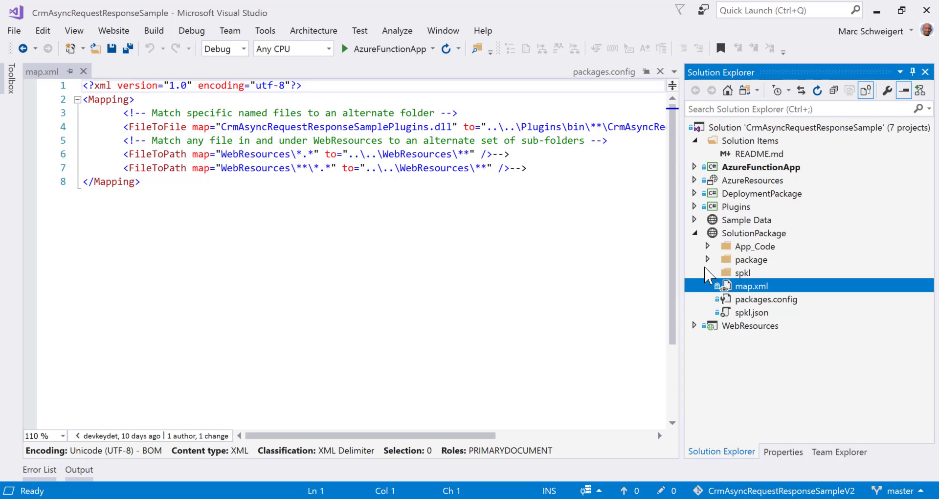
# Expand package > WebResources > dkdt_ > scripts, check the CheckForUpdateFromAzureCode.html files, and open o.js.data.xml
pyautogui.click(707, 259)
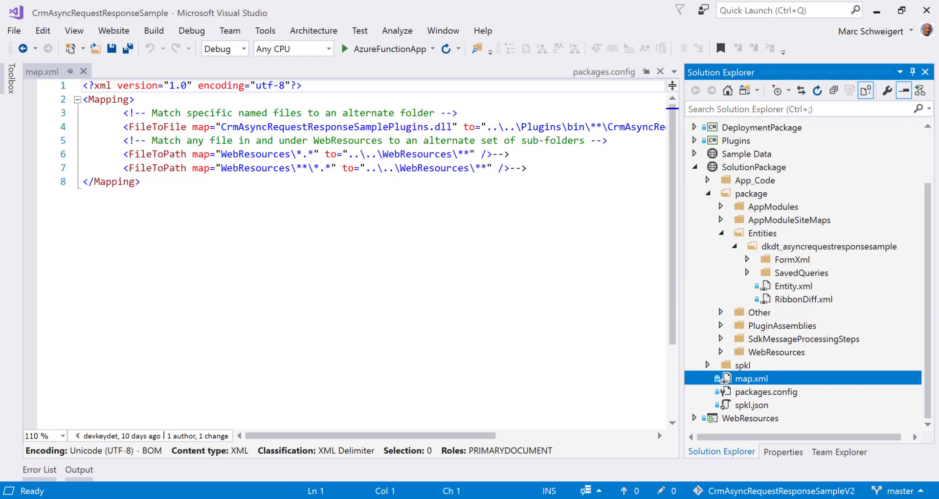
pyautogui.click(721, 352)
pyautogui.click(734, 365)
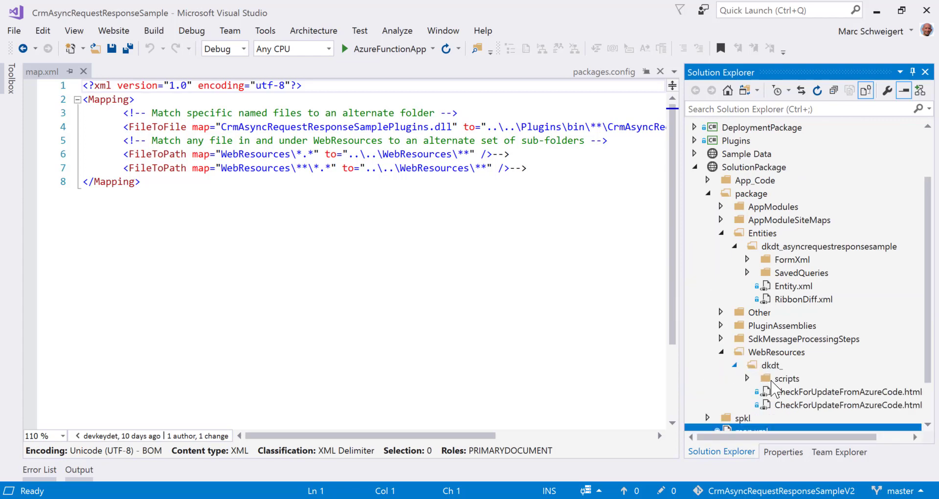
pyautogui.click(747, 379)
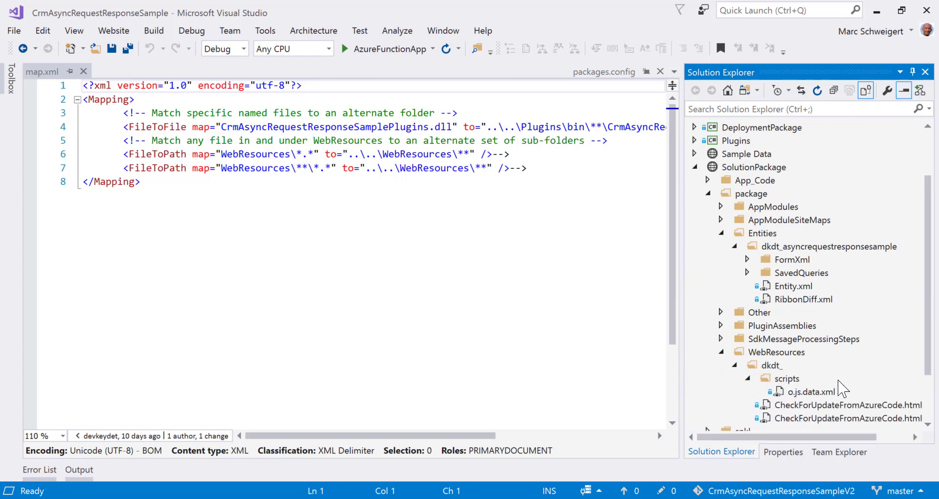
pyautogui.scroll(-1, 839, 380)
pyautogui.click(826, 379)
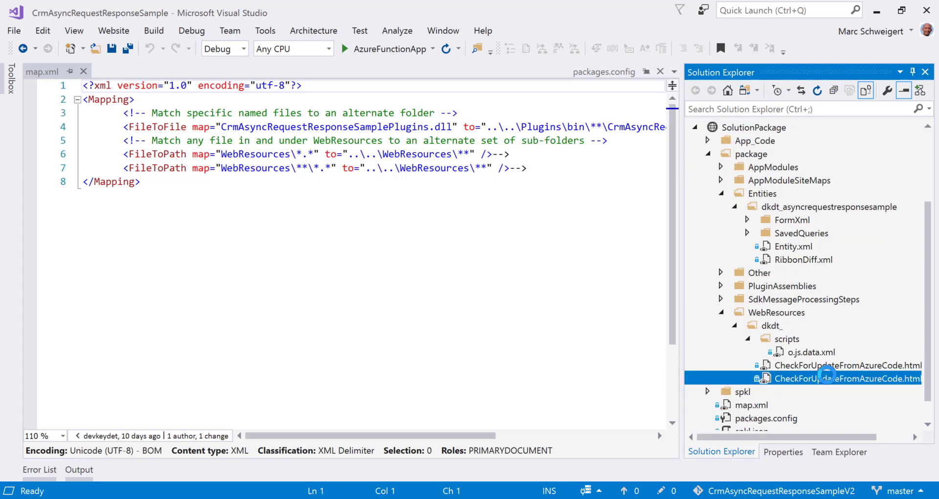
pyautogui.click(827, 366)
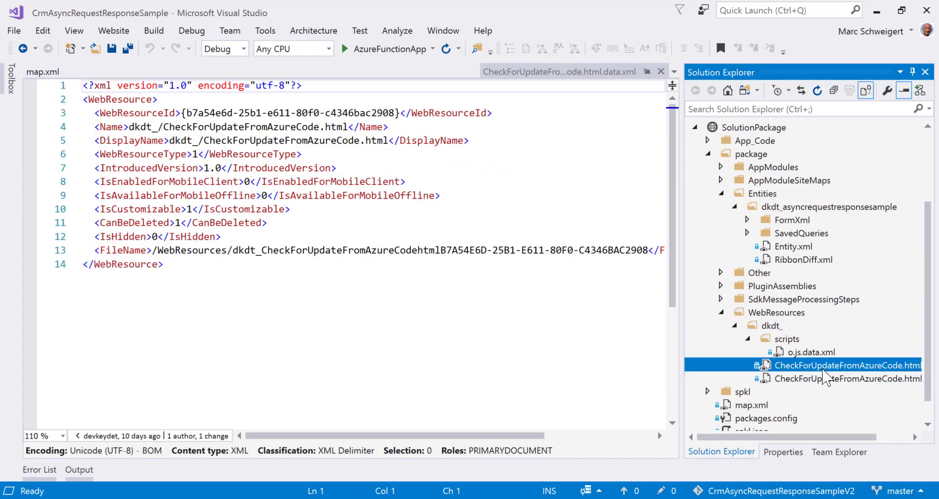
pyautogui.click(748, 348)
# Collapse the scripts, dkdt_ and WebResources folders in Solution Explorer
pyautogui.click(747, 339)
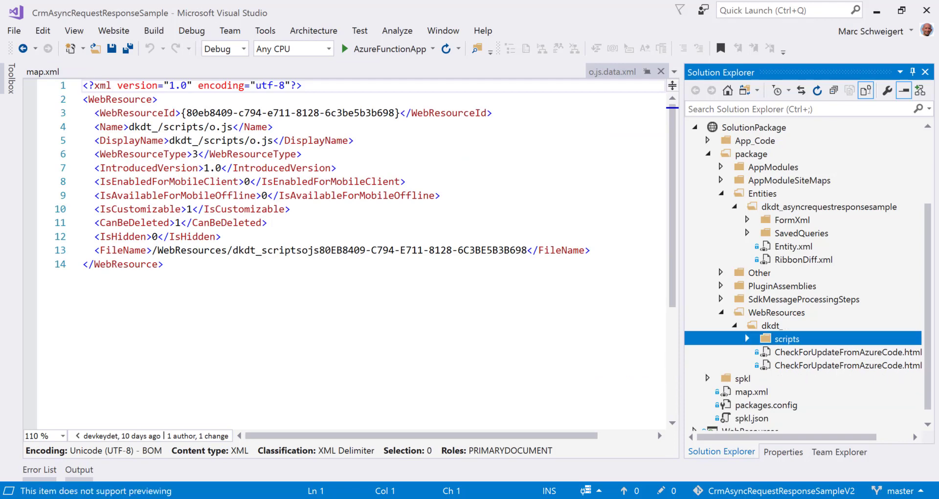
pyautogui.click(734, 325)
pyautogui.click(722, 352)
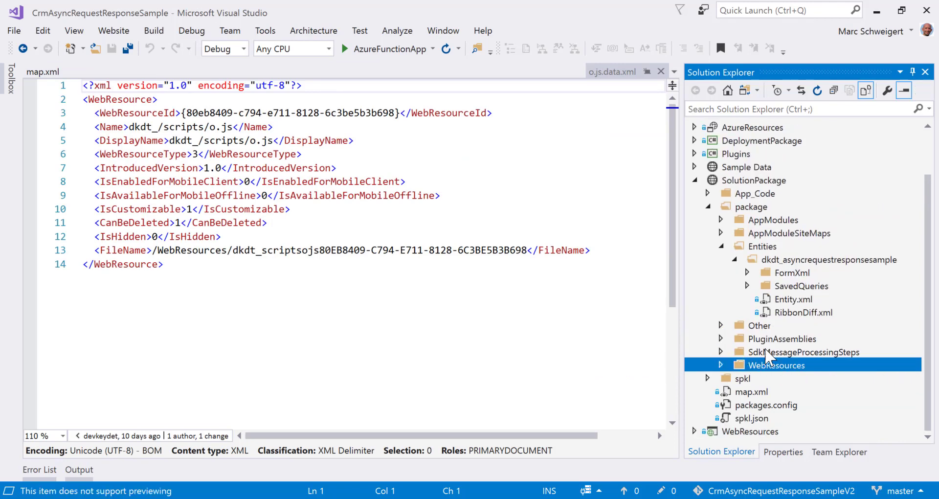
pyautogui.click(714, 431)
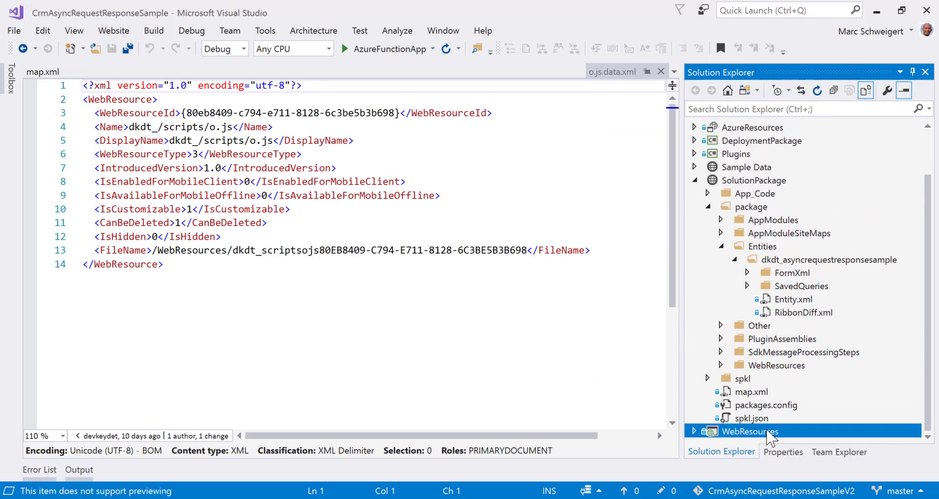
# Expand the WebResources project's PluginAssemblies folder and view the plugin assembly's data.xml definition
pyautogui.click(694, 431)
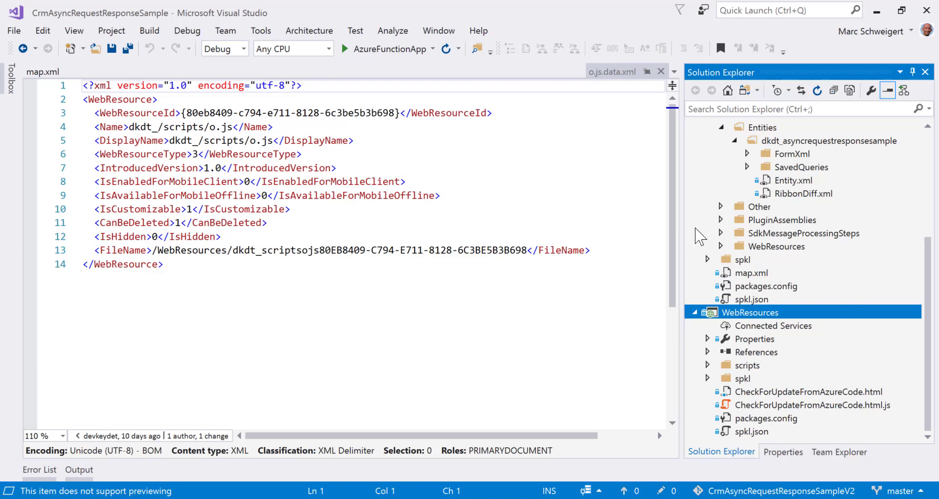
pyautogui.click(720, 219)
pyautogui.click(734, 233)
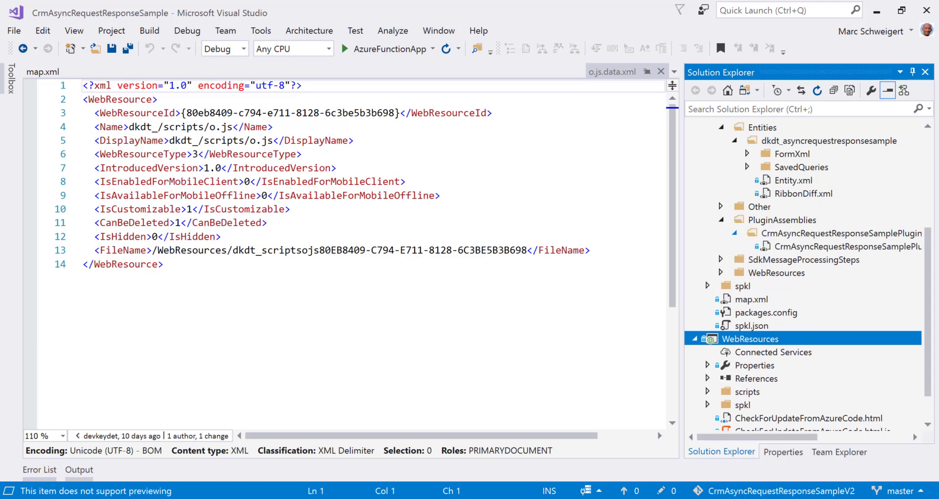
pyautogui.click(795, 247)
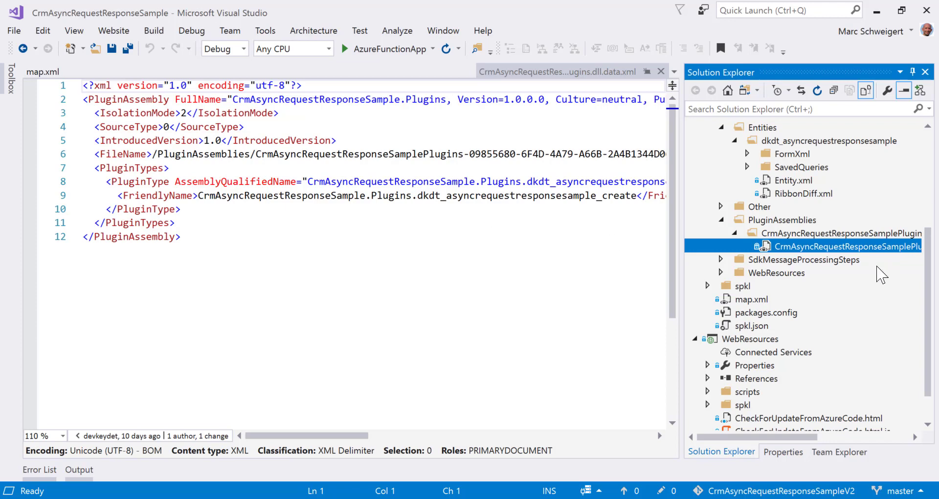
# Open the create plug-in step's XML under SdkMessageProcessingSteps, select its .cs class, then return to Edge
pyautogui.click(721, 260)
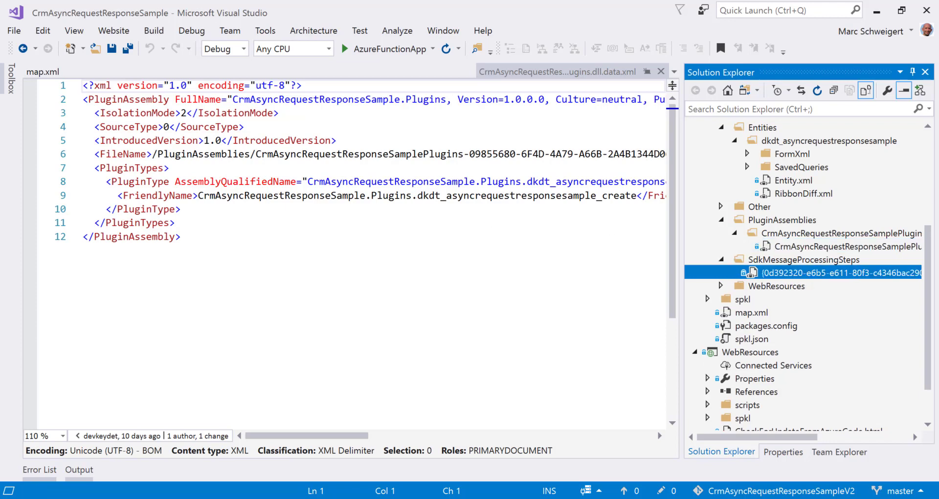
pyautogui.click(803, 273)
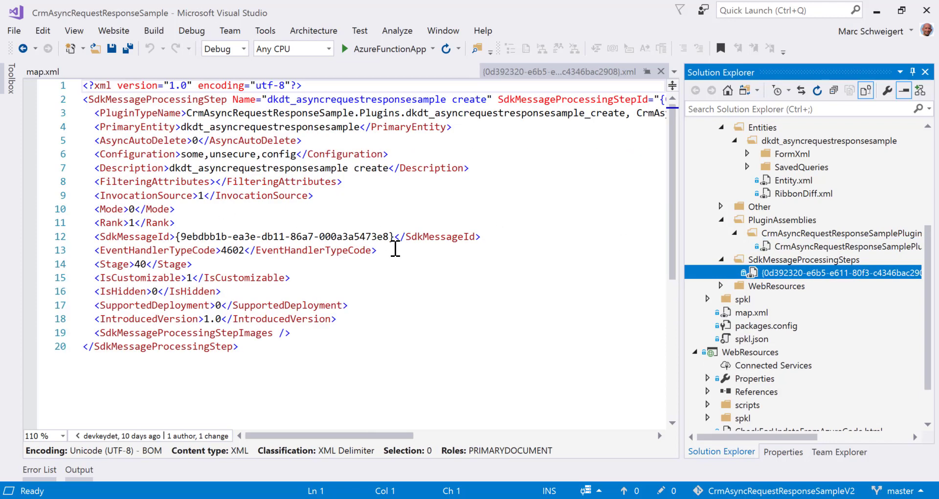
pyautogui.scroll(5, 926, 212)
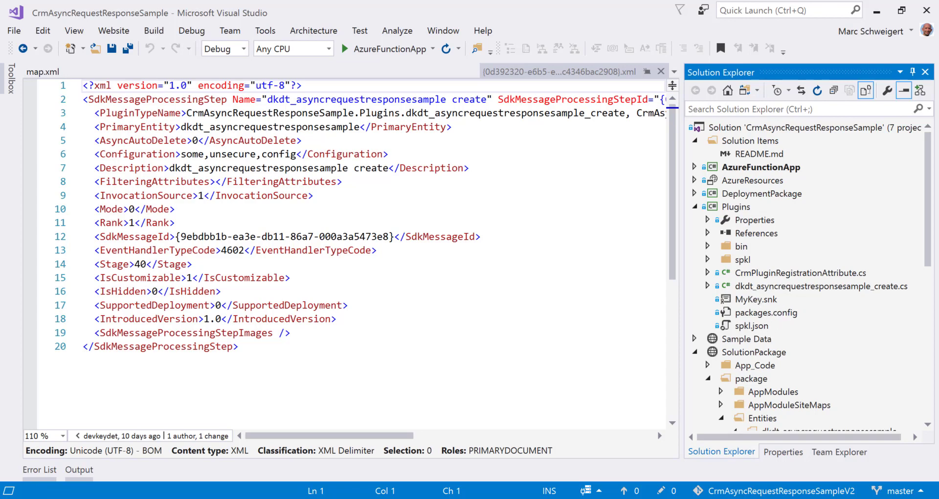
pyautogui.click(754, 288)
pyautogui.hotkey('alt', 'Tab')
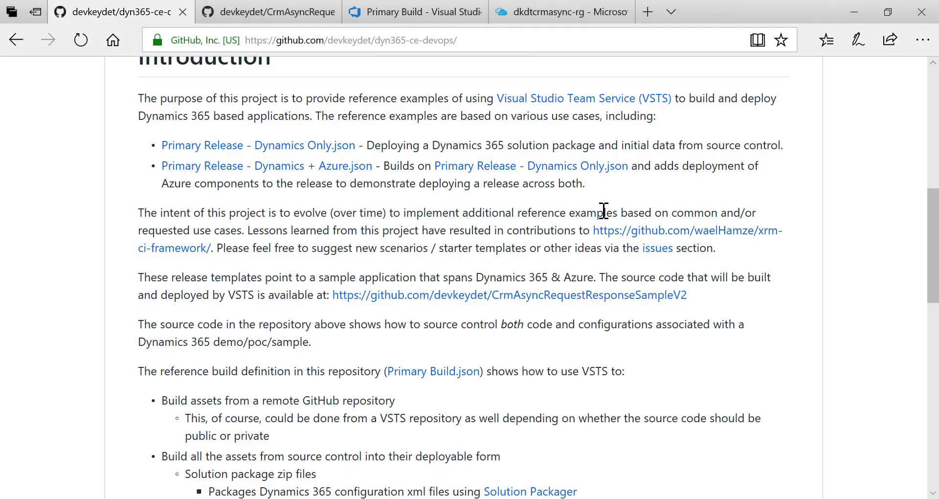
# On the Primary Build tab, check the MSCRM Pack Solution and Zip Sample Data tasks, then return to Visual Studio
pyautogui.click(415, 12)
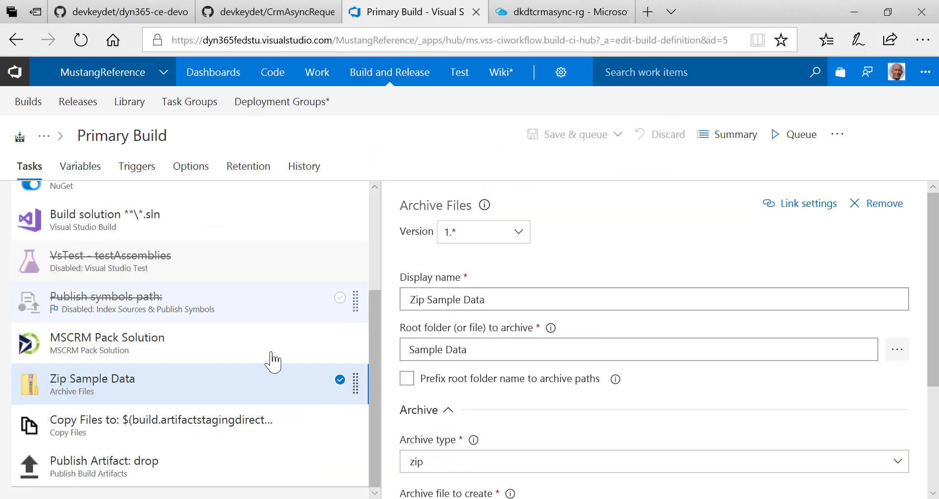
pyautogui.scroll(3, 203, 317)
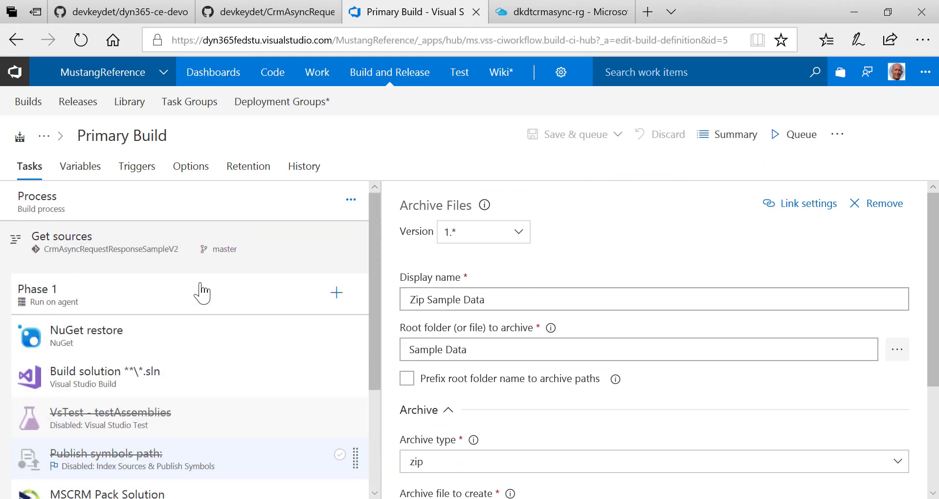
pyautogui.scroll(-1, 201, 292)
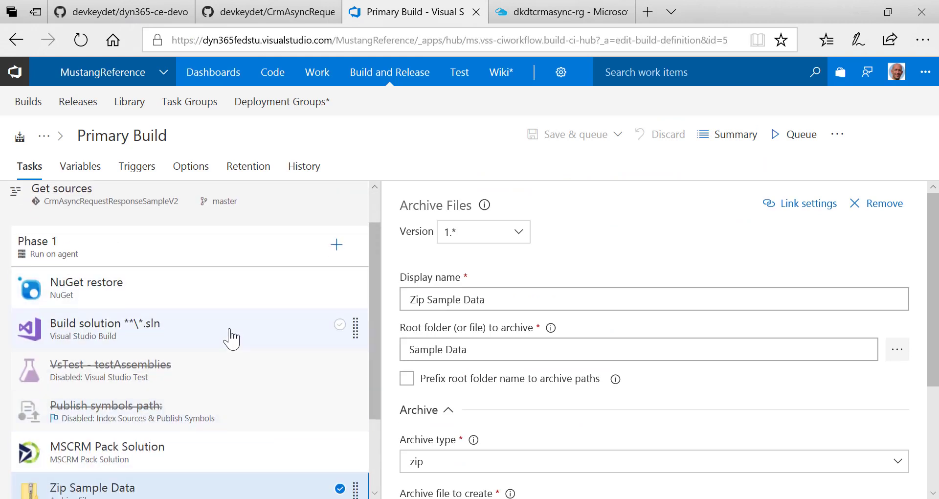
pyautogui.scroll(-2, 230, 337)
pyautogui.click(189, 359)
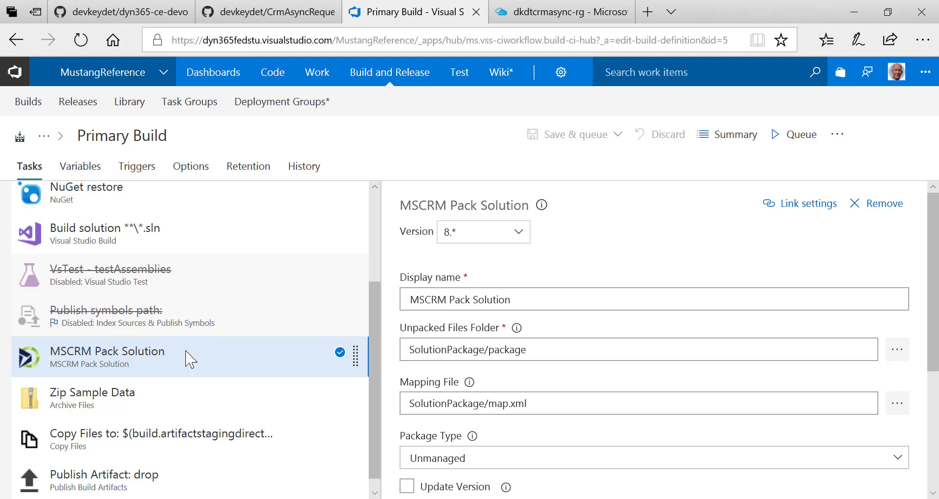
pyautogui.click(190, 398)
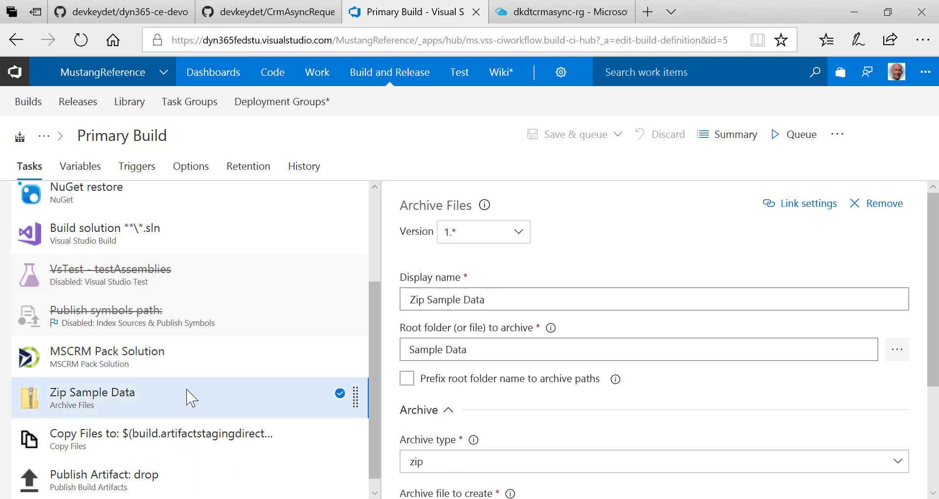
pyautogui.hotkey('alt', 'Tab')
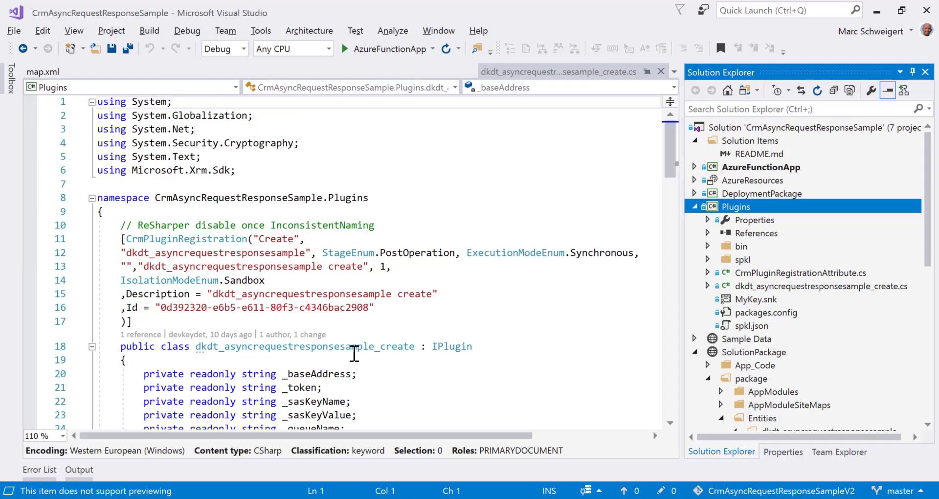
# Preview Sample Data's [Content_Types].xml, data.xml and data_schema.xml, then return to the GitHub README tab
pyautogui.click(694, 338)
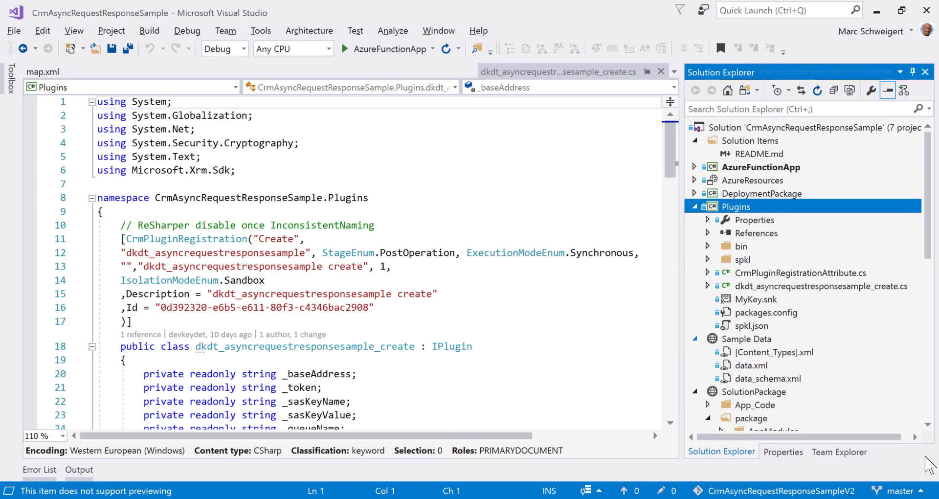
pyautogui.click(744, 352)
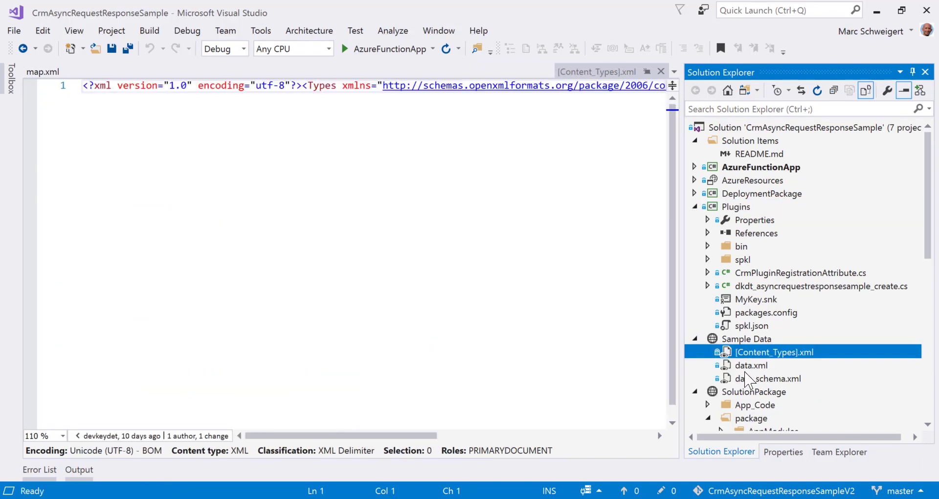
pyautogui.click(747, 366)
pyautogui.click(747, 377)
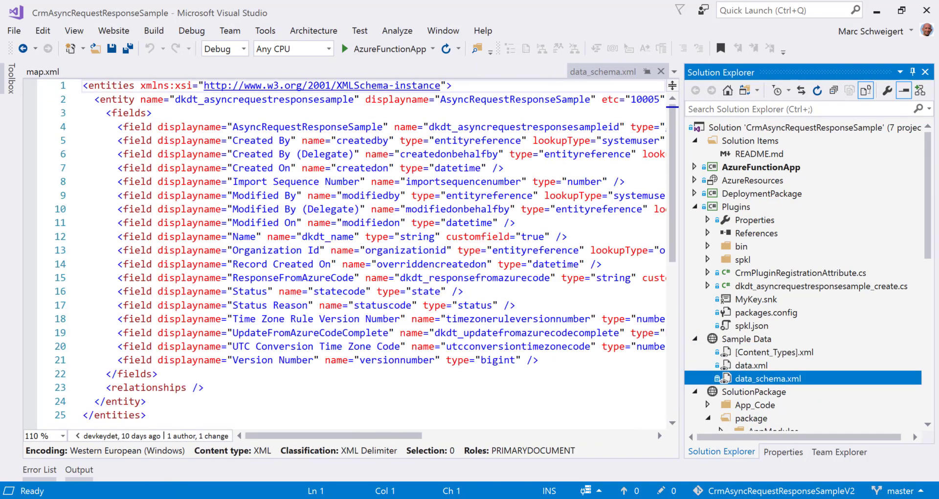
pyautogui.hotkey('alt', 'Tab')
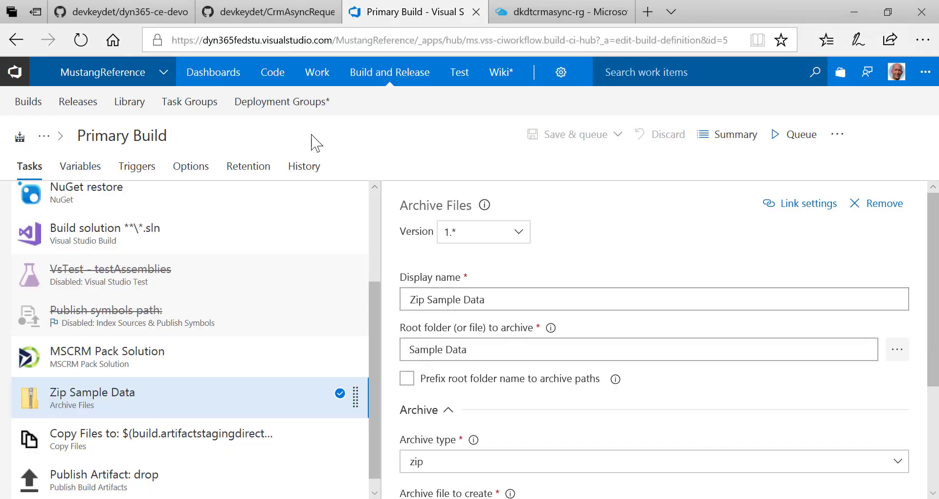
pyautogui.click(130, 9)
# Scroll the dyn365-ce-devops README to the reference build definition section, briefly switching to Visual Studio
pyautogui.scroll(4, 532, 256)
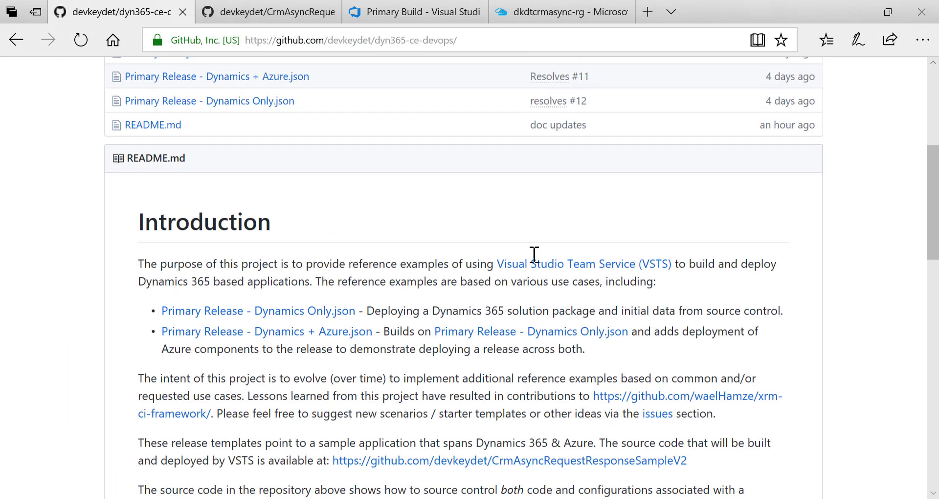
pyautogui.scroll(-9, 530, 269)
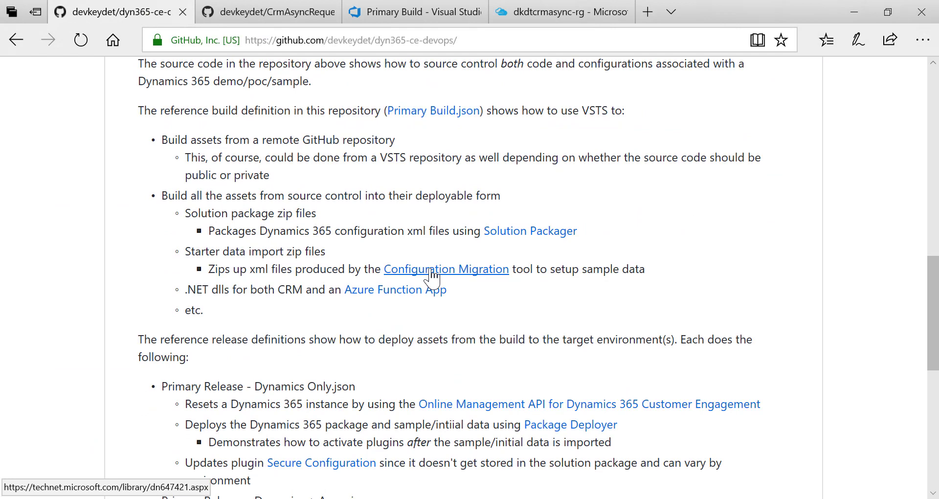
pyautogui.hotkey('alt', 'Tab')
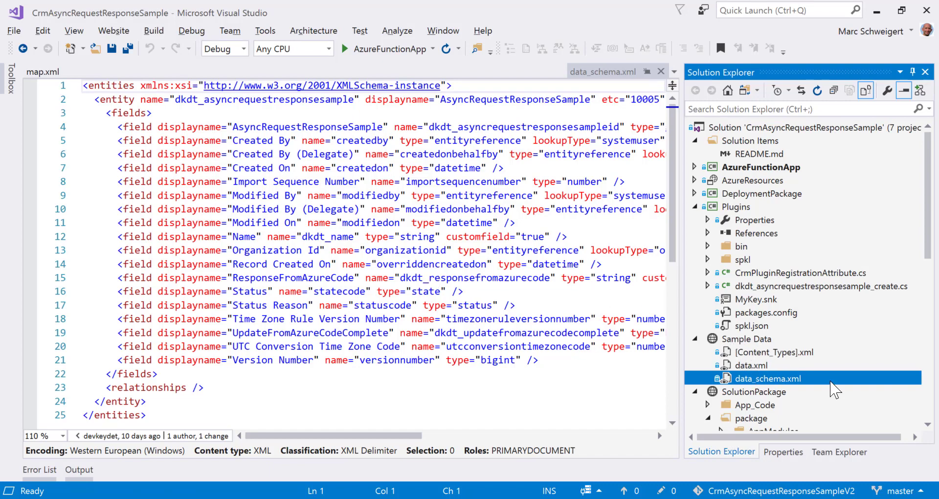
pyautogui.hotkey('alt', 'Tab')
# Scroll to the Primary Build's Zip Sample Data task, then switch to the Dynamics 365 window
pyautogui.click(392, 12)
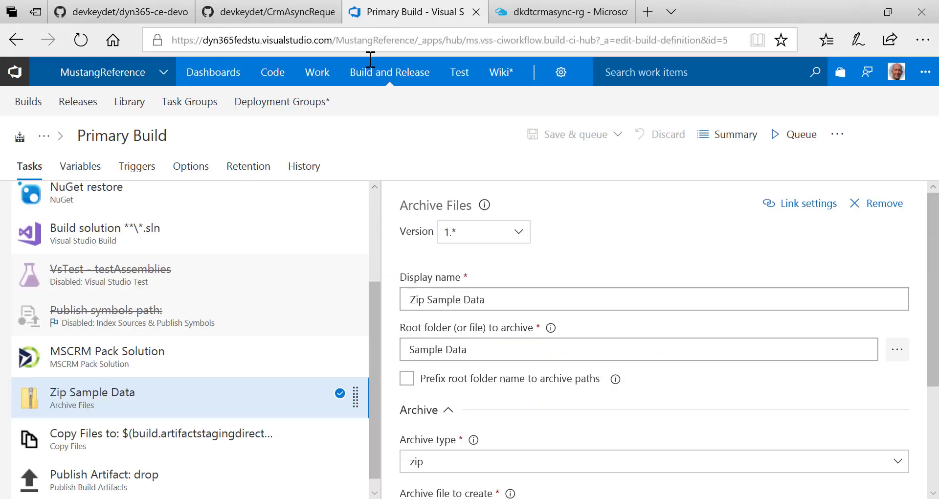
pyautogui.scroll(-1, 165, 397)
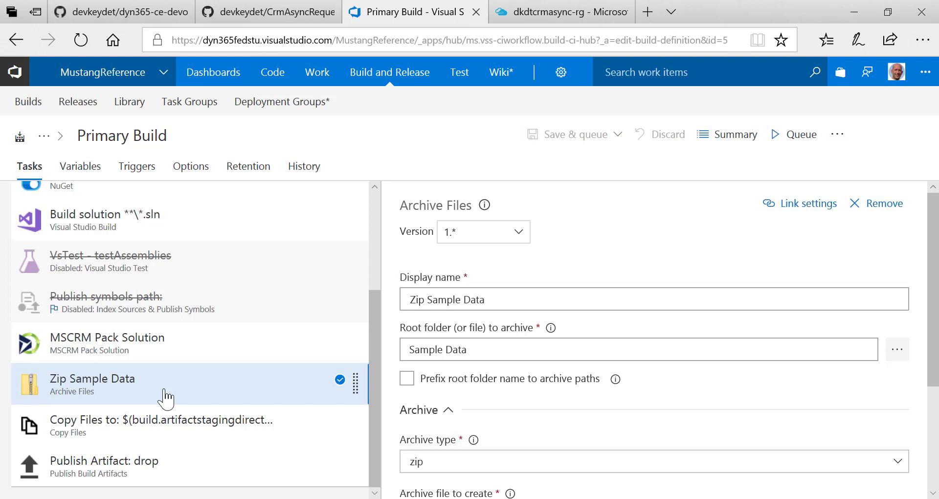
pyautogui.moveTo(272, 9)
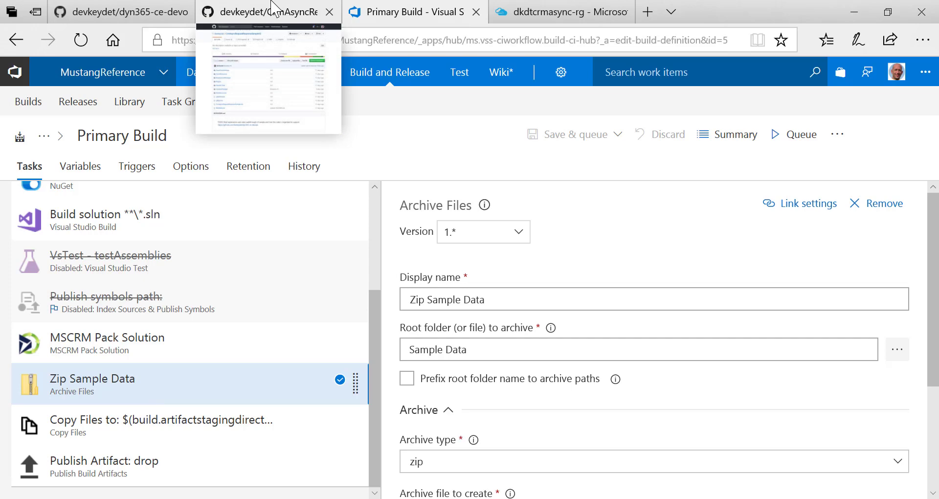
pyautogui.hotkey('alt', 'Tab')
pyautogui.hotkey('alt', 'Tab')
pyautogui.hotkey('alt', 'Tab')
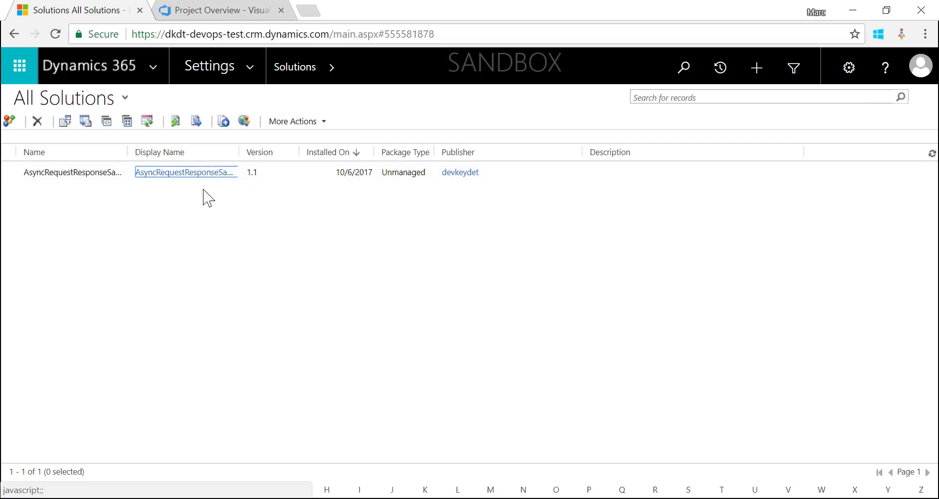
# Select each AsyncRequestResponseSample component: Client Extensions, entity, plug-in assembly, three web resources, SDK step
pyautogui.click(193, 175)
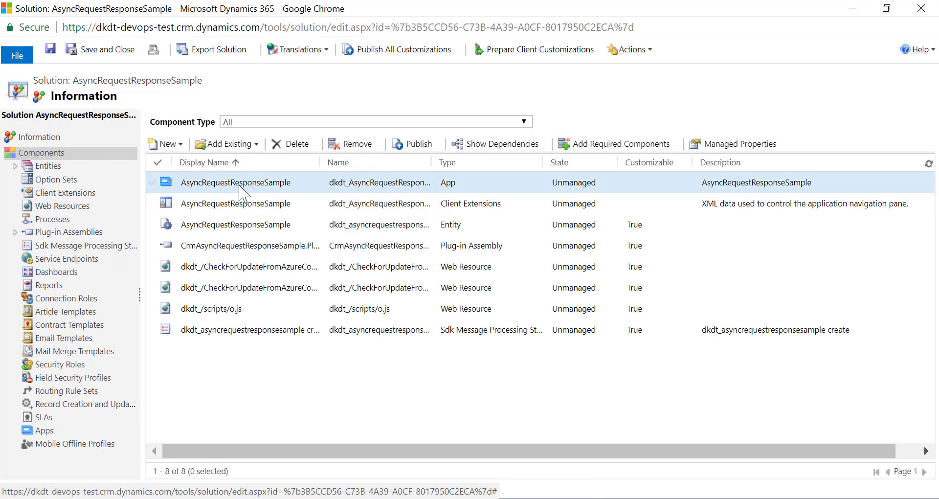
pyautogui.click(456, 209)
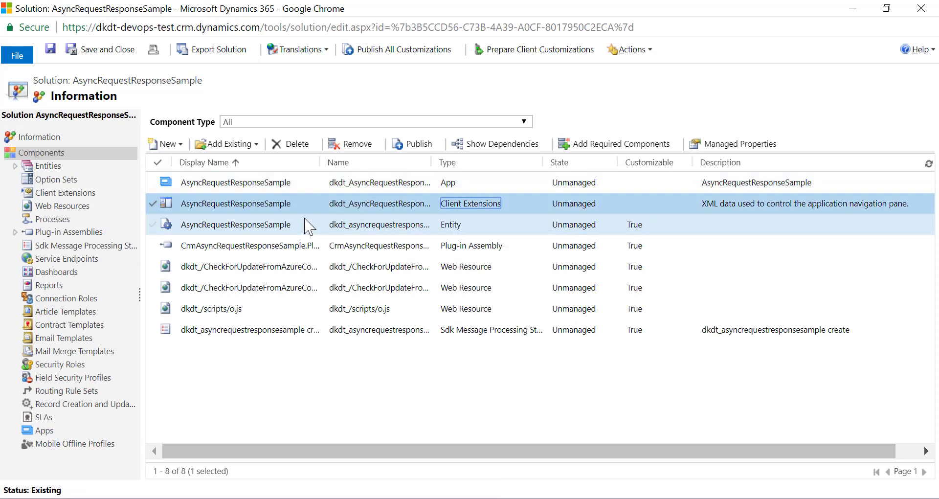
pyautogui.click(282, 228)
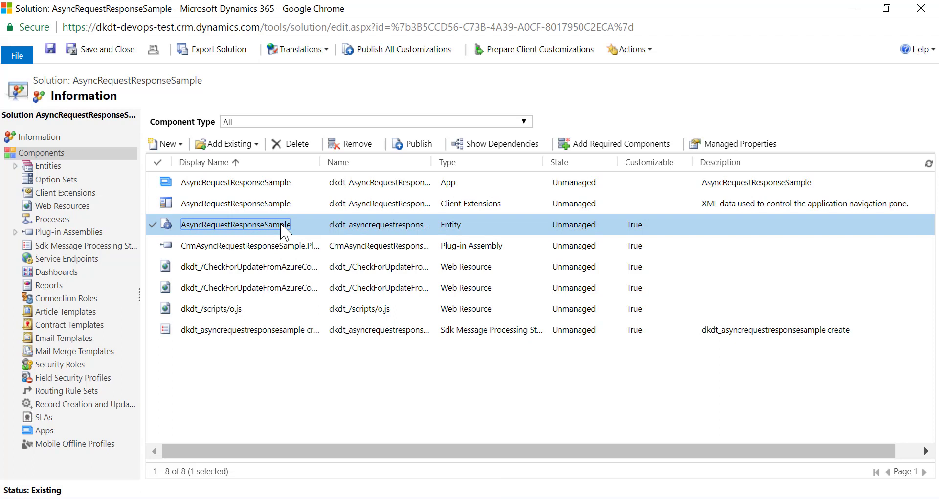
pyautogui.click(278, 248)
pyautogui.click(286, 268)
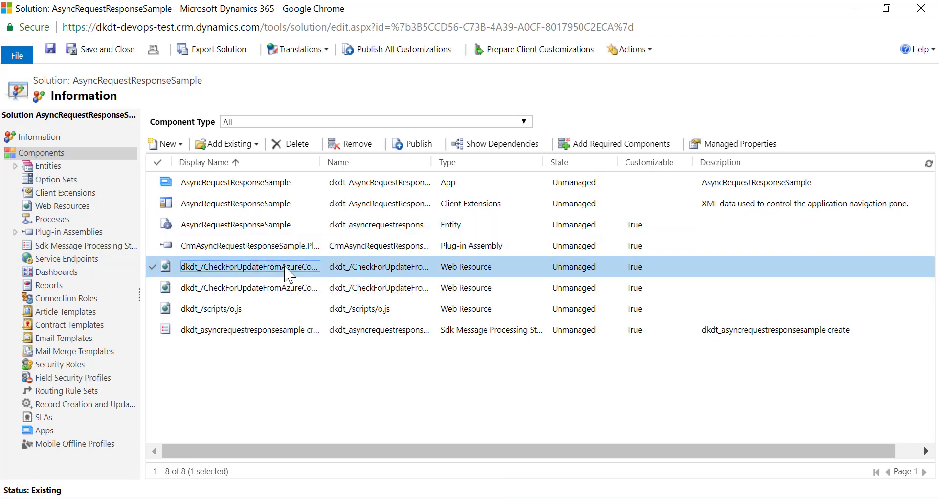
pyautogui.click(283, 289)
pyautogui.click(283, 309)
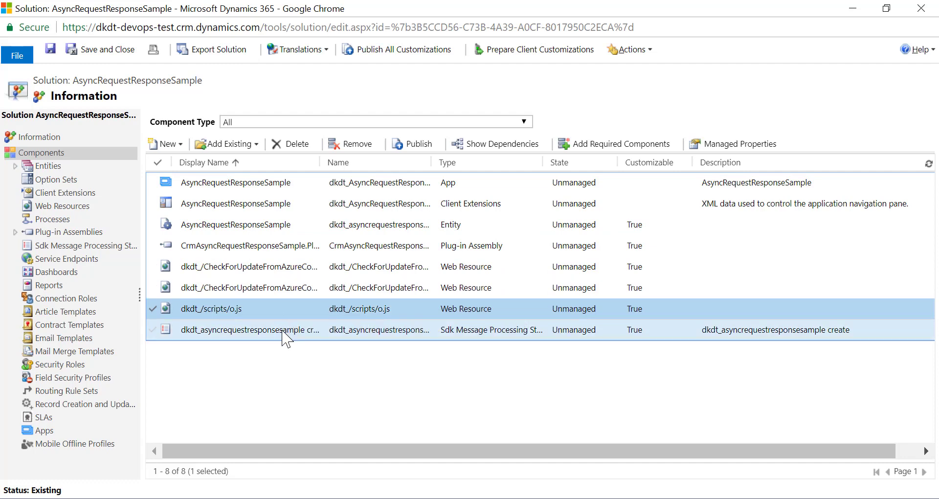
pyautogui.click(285, 332)
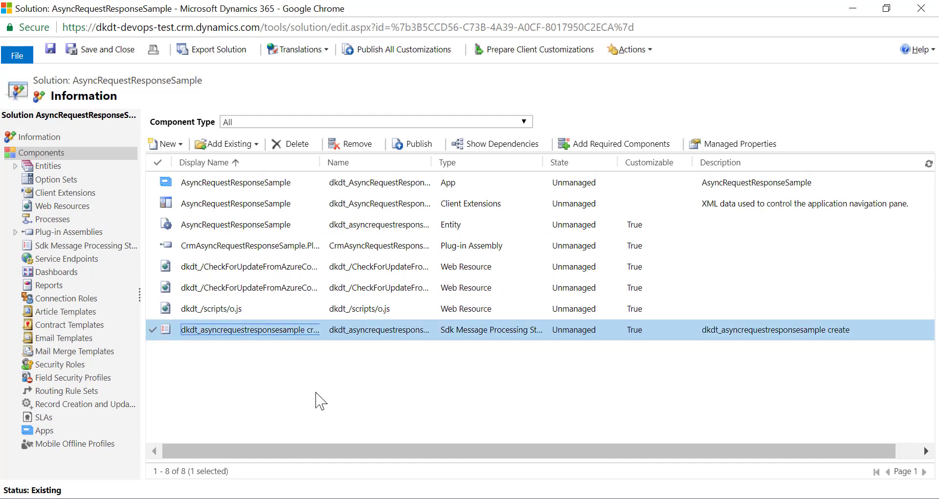
# Cycle through Visual Studio and Dynamics 365 and land on the Primary Build browser window
pyautogui.hotkey('alt', 'Tab')
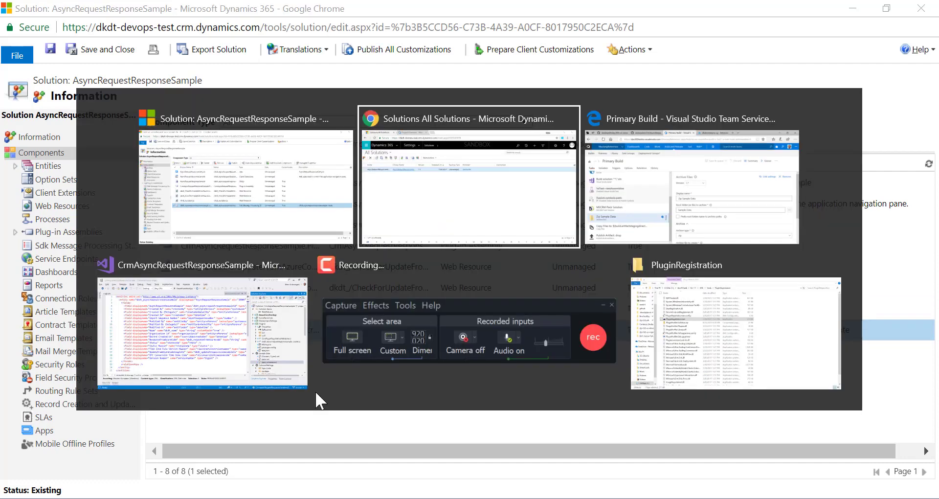
pyautogui.hotkey('alt', 'Tab')
pyautogui.hotkey('alt', 'Tab')
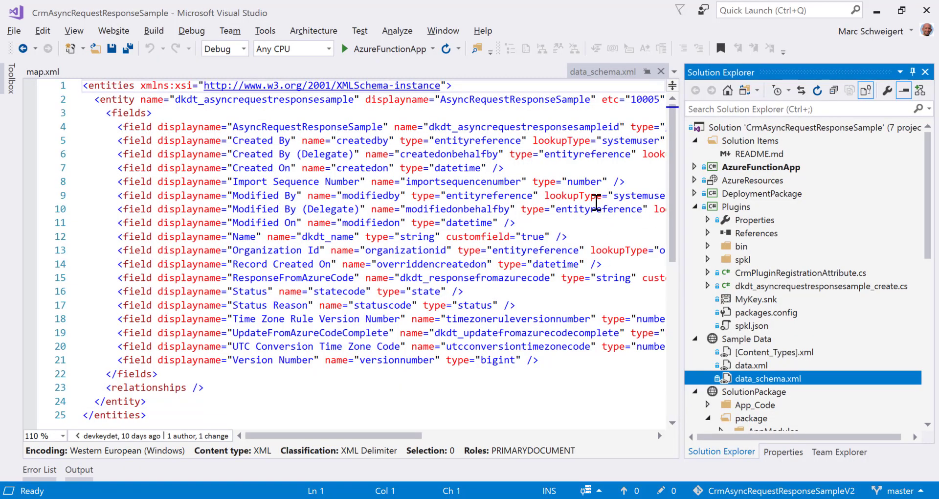
pyautogui.hotkey('alt', 'Tab')
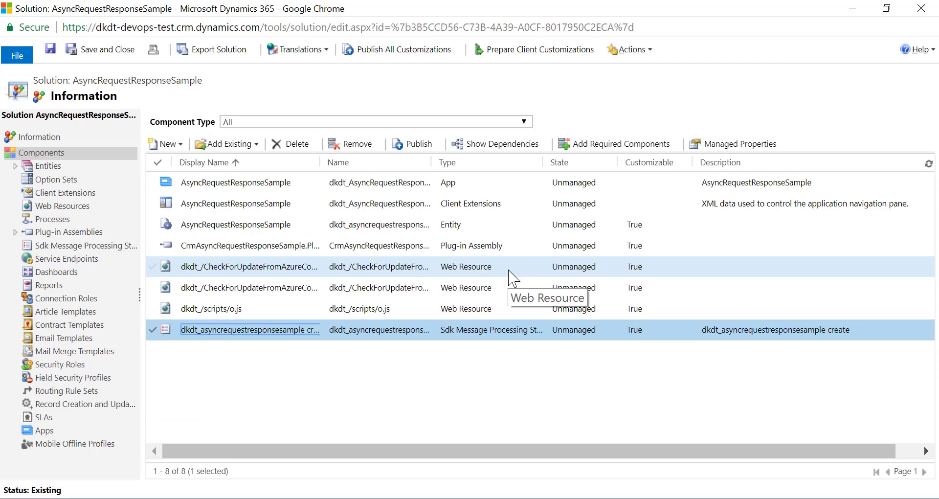
pyautogui.hotkey('alt', 'Tab')
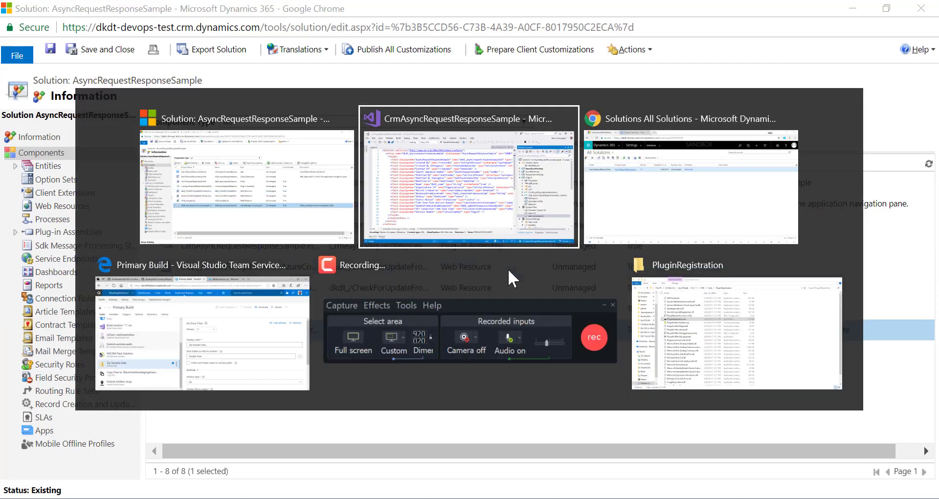
pyautogui.hotkey('alt', 'Tab')
pyautogui.hotkey('alt', 'Tab')
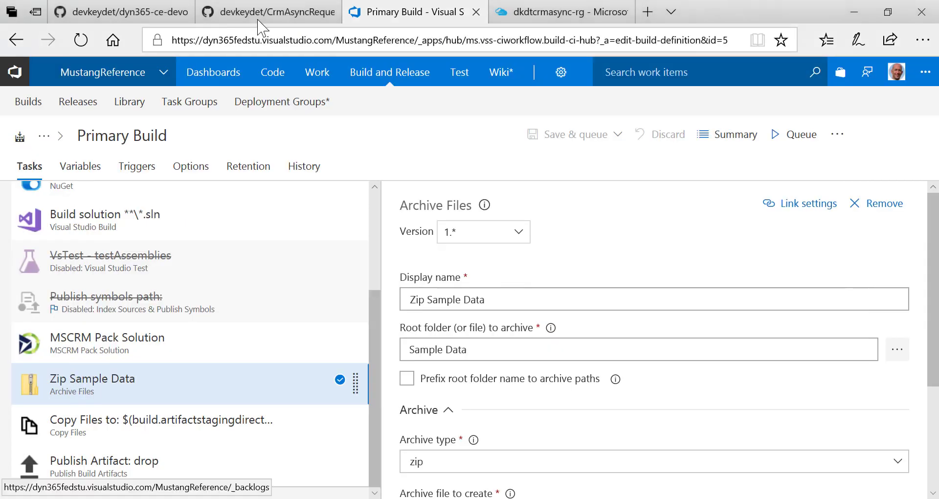
# Check the dyn365-ce-devops repo tab, go back to Primary Build, then open Build and Release > Releases
pyautogui.click(141, 12)
pyautogui.scroll(15, 309, 239)
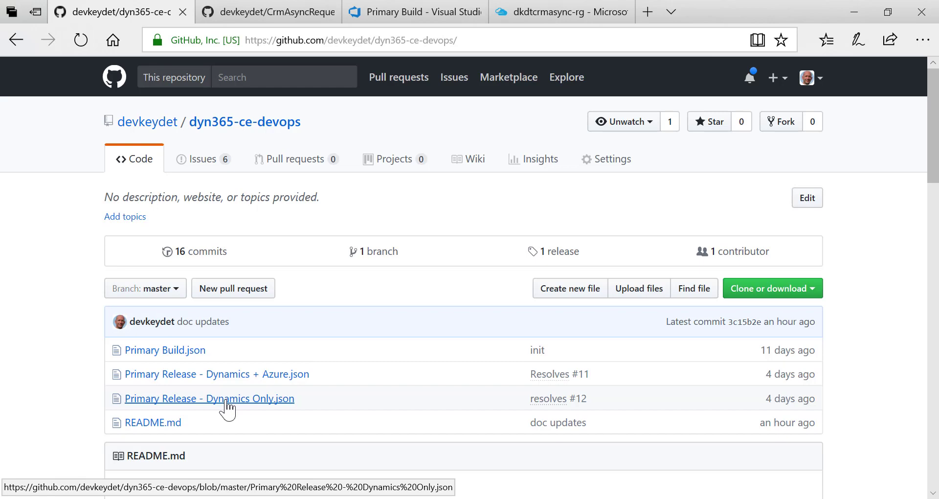
pyautogui.click(437, 12)
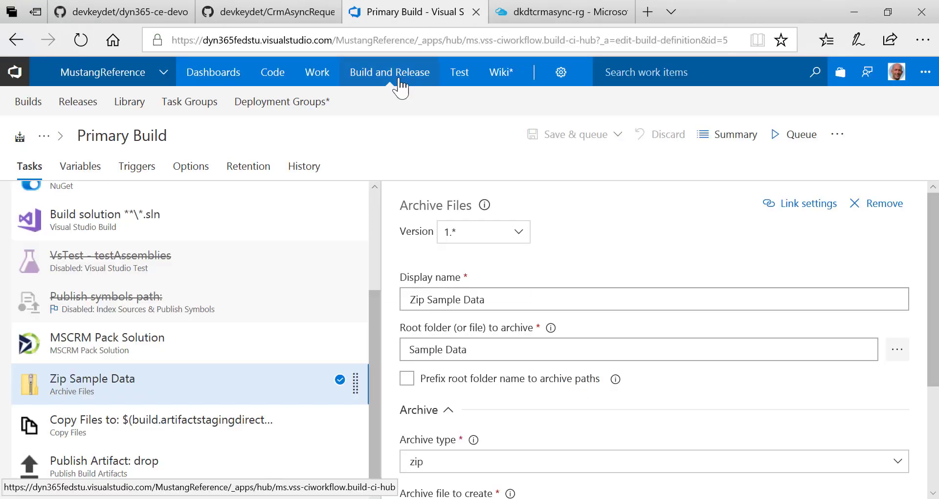
pyautogui.click(88, 105)
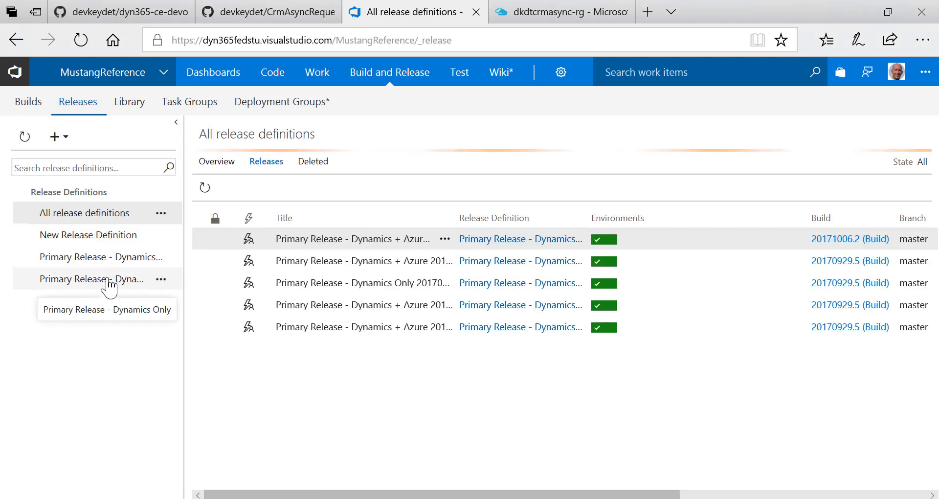
# Edit Primary Release - Dynamics Only and show myenvironment's '1 phase, 7 tasks' list
pyautogui.click(108, 280)
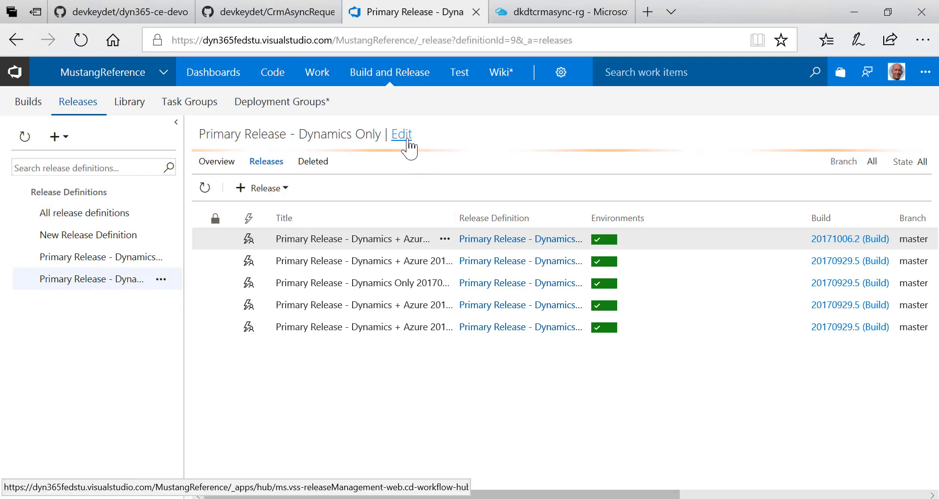
pyautogui.click(409, 141)
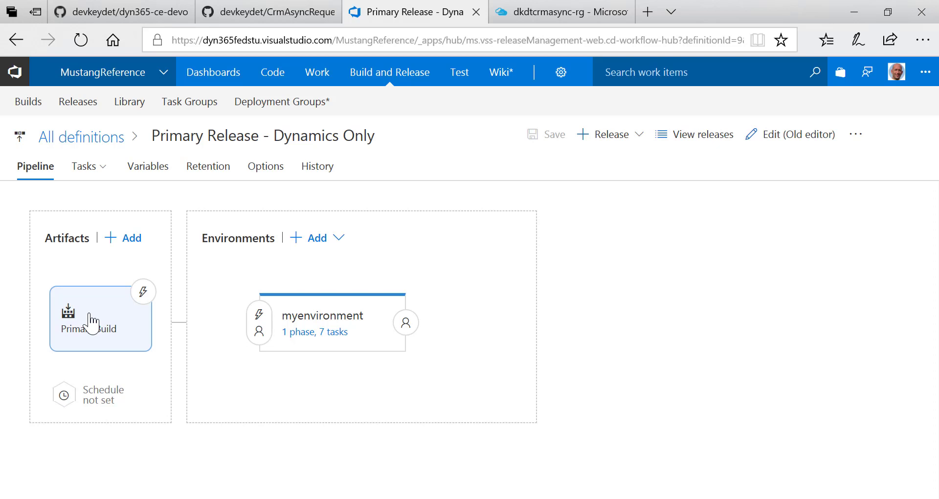
pyautogui.moveTo(356, 311)
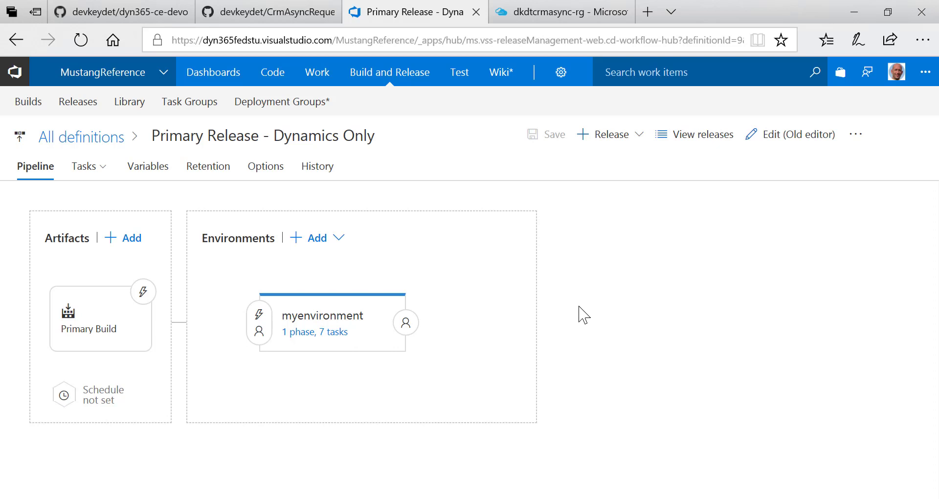
pyautogui.click(340, 334)
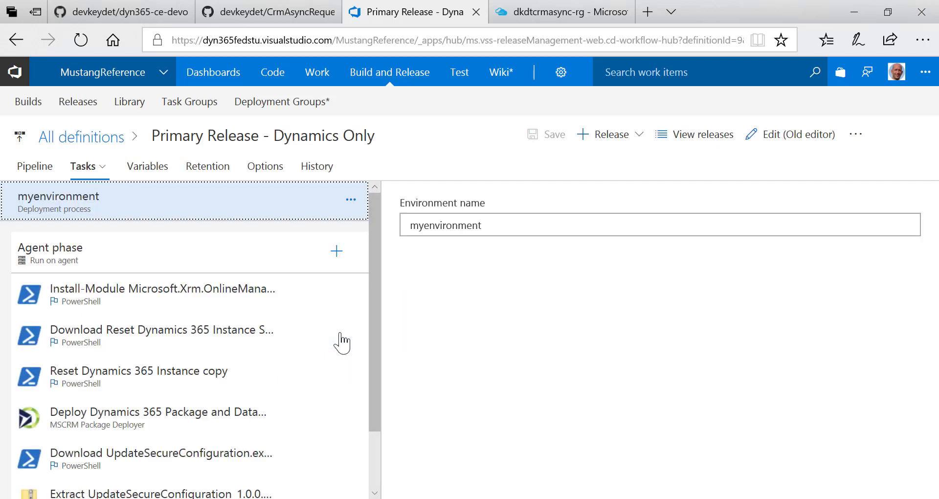
# Confirm the agent phase stays on the Hosted VS2017 queue, then go to the dyn365-ce-devops GitHub tab
pyautogui.click(234, 259)
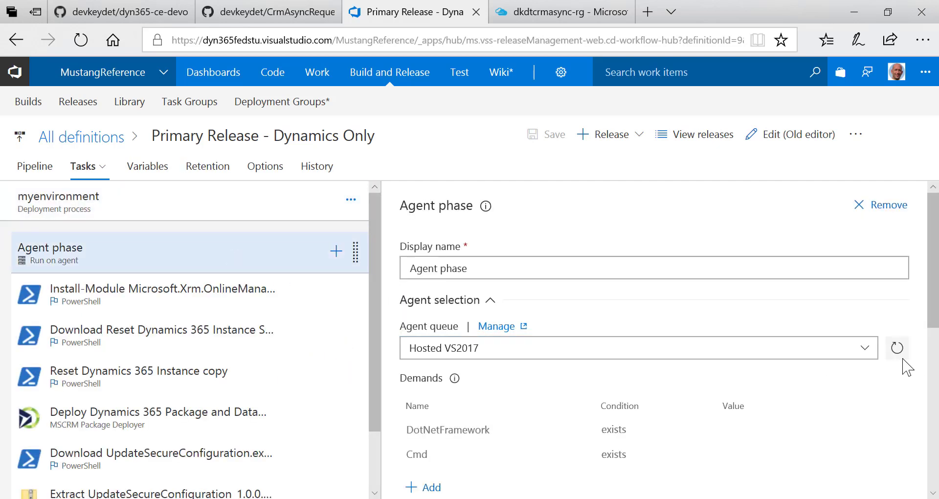
pyautogui.click(871, 360)
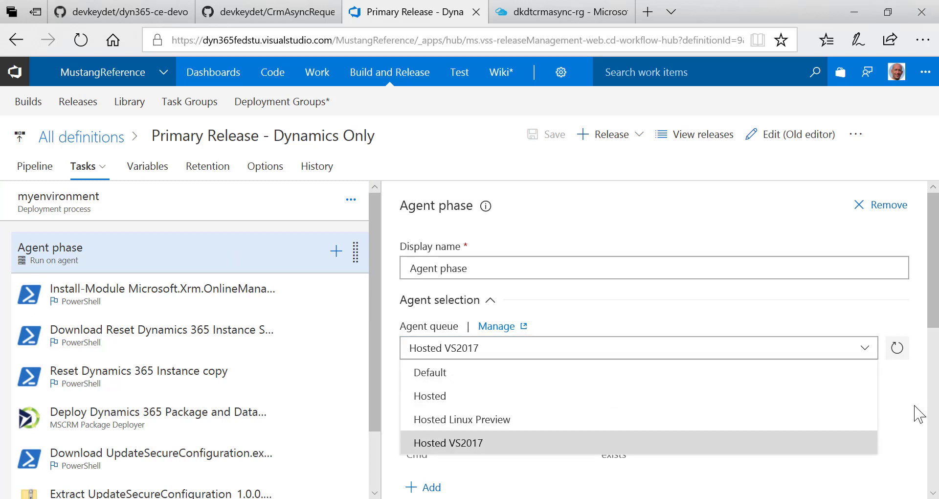
pyautogui.press('Escape')
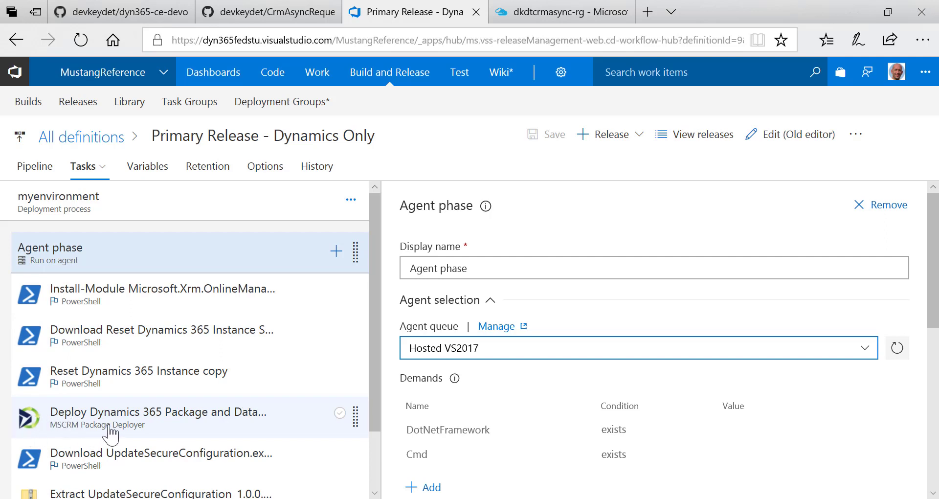
pyautogui.click(103, 11)
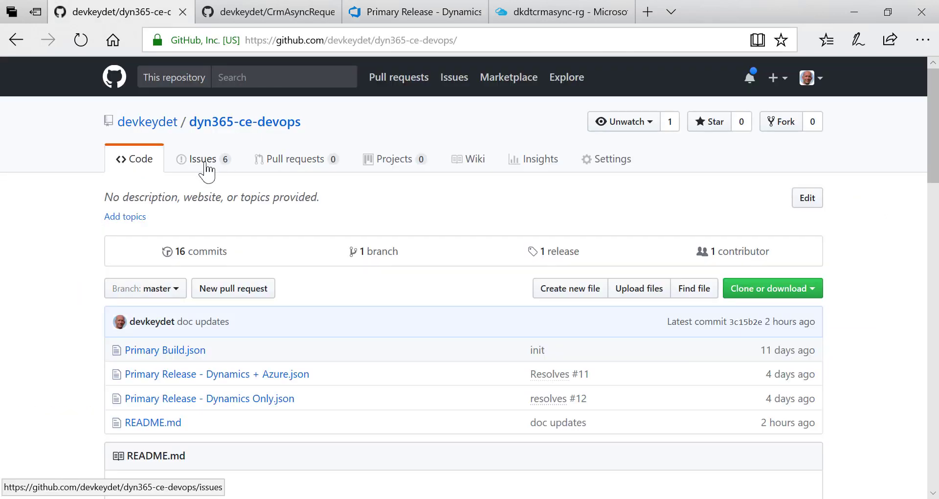
# Read GitHub issue #15 on replacing the reset PowerShell scripts, then return to the Primary Release definition
pyautogui.click(205, 161)
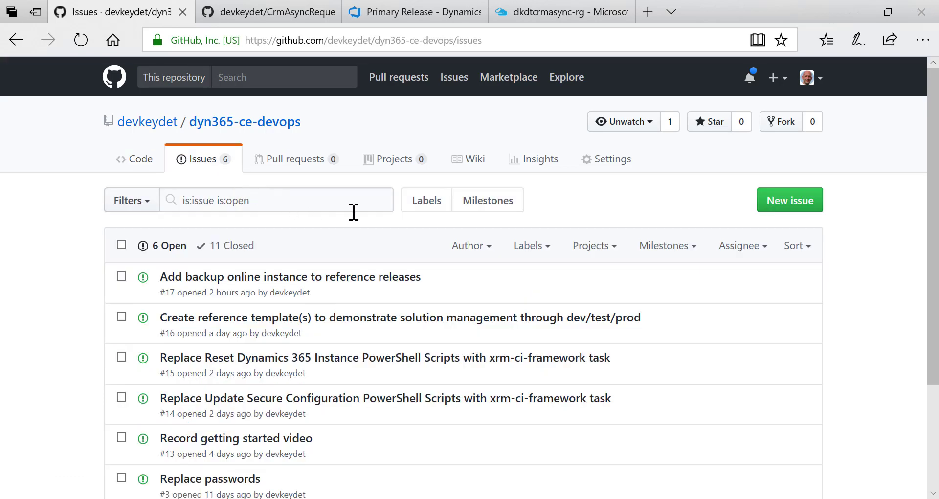
pyautogui.scroll(-1, 354, 211)
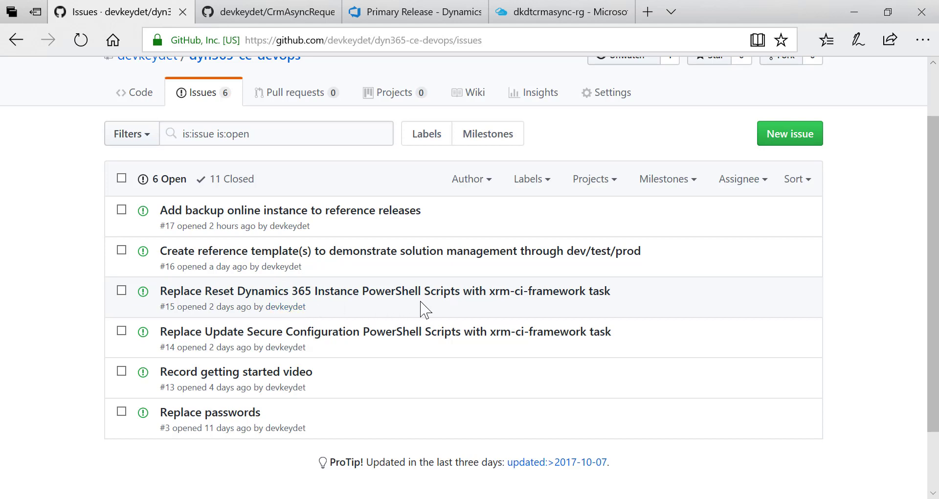
pyautogui.click(479, 293)
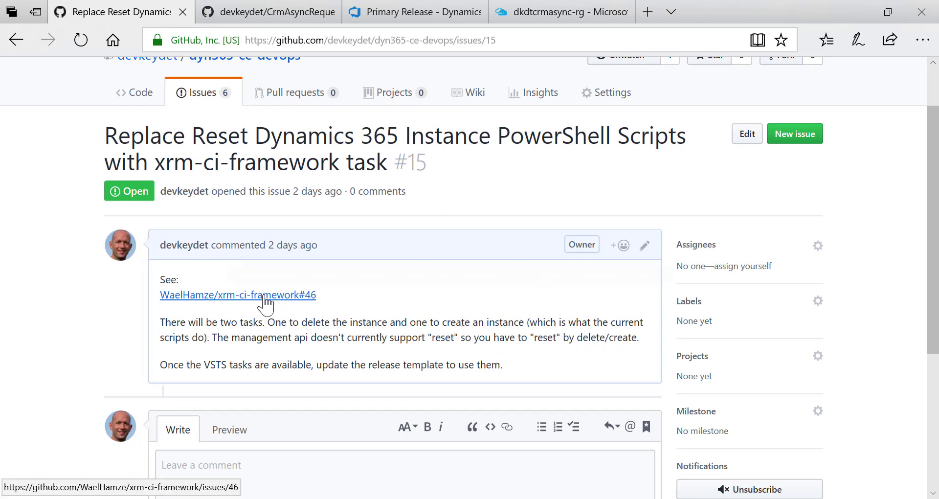
pyautogui.click(16, 40)
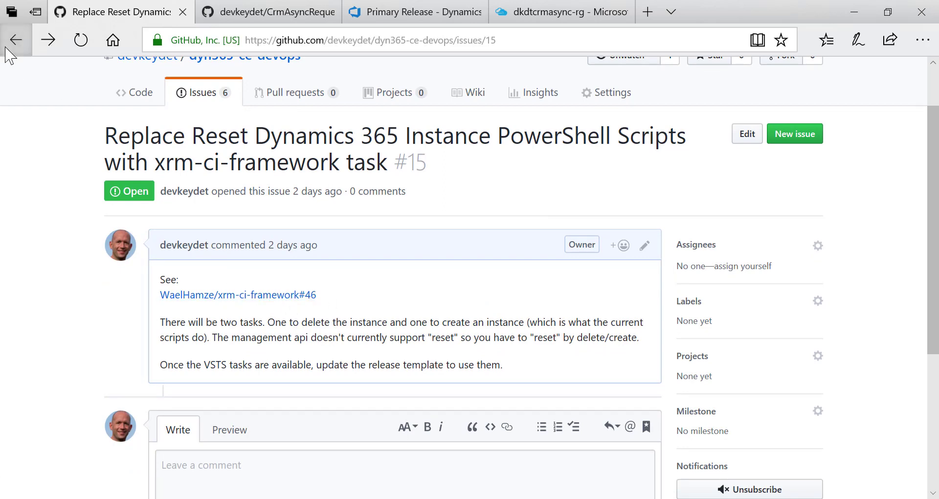
pyautogui.click(378, 22)
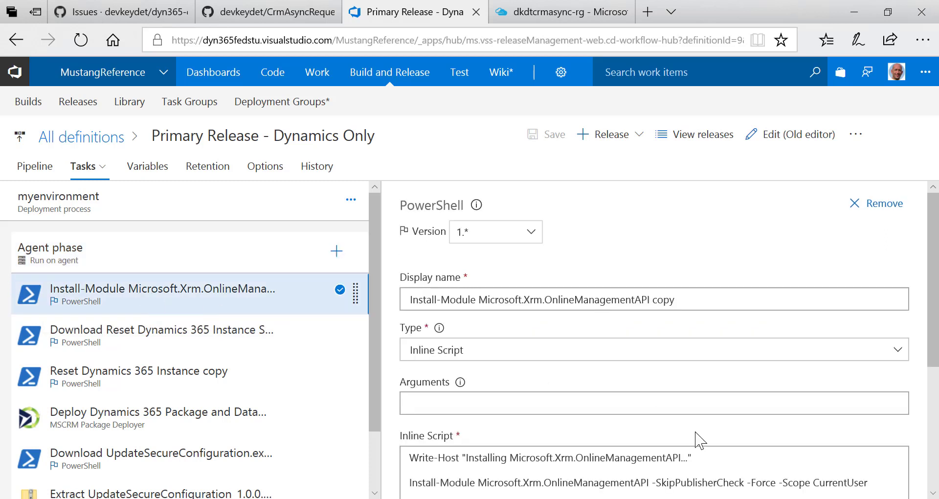
# Inspect the Install-Module, download reset script and Reset Dynamics 365 Instance tasks, then show the process variables
pyautogui.click(758, 449)
pyautogui.scroll(-1, 760, 449)
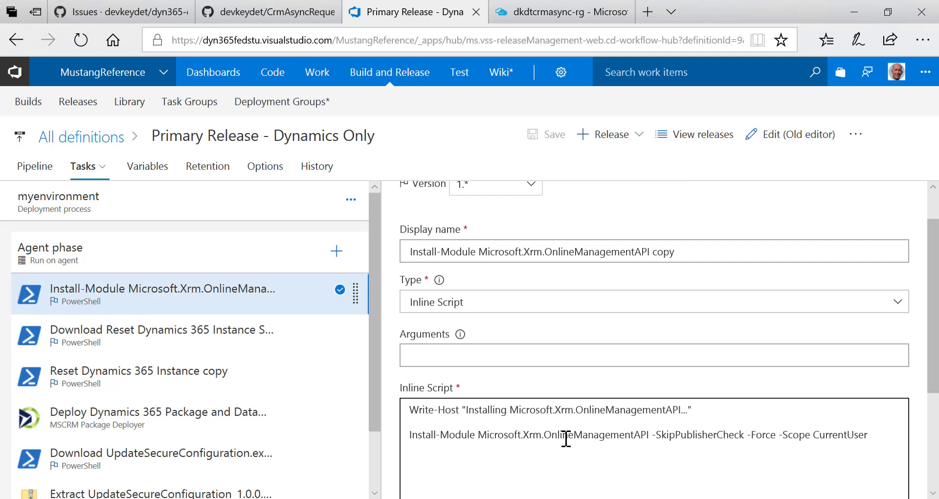
pyautogui.click(150, 347)
pyautogui.scroll(-2, 667, 391)
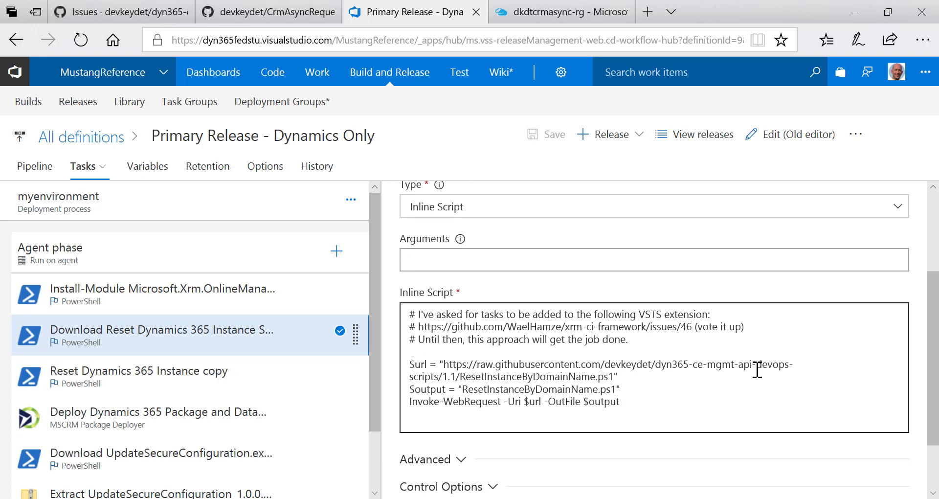
pyautogui.click(211, 389)
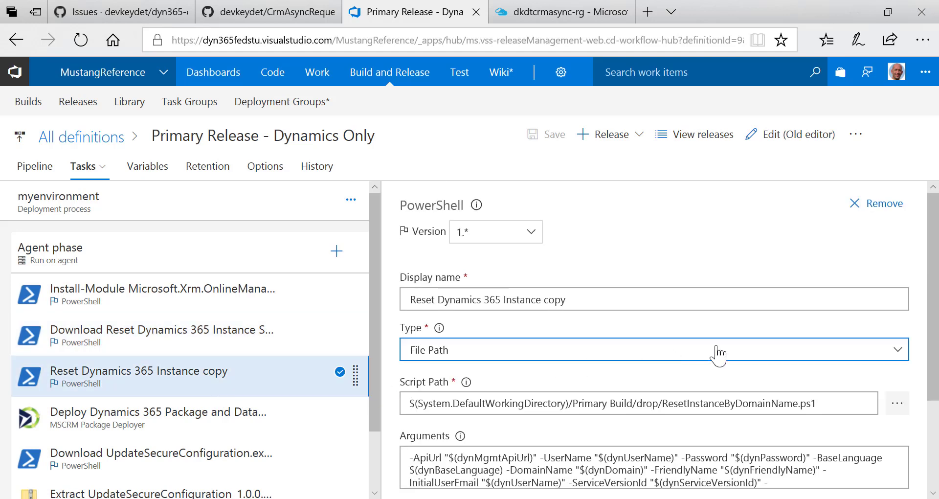
pyautogui.scroll(-2, 581, 443)
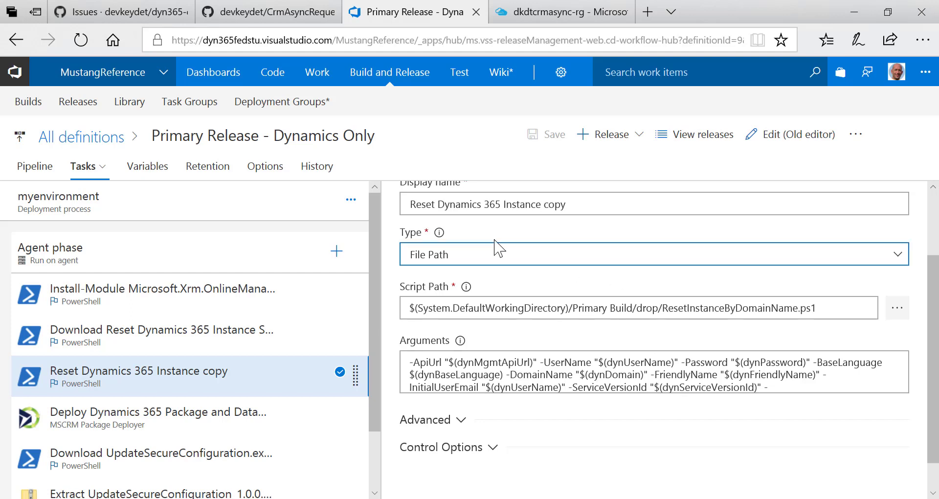
pyautogui.click(142, 169)
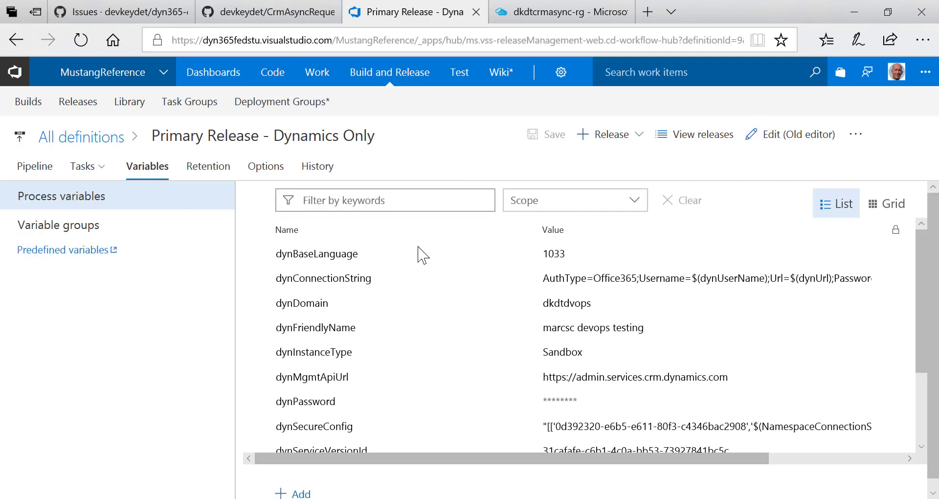
pyautogui.scroll(-2, 621, 275)
pyautogui.scroll(-1, 621, 275)
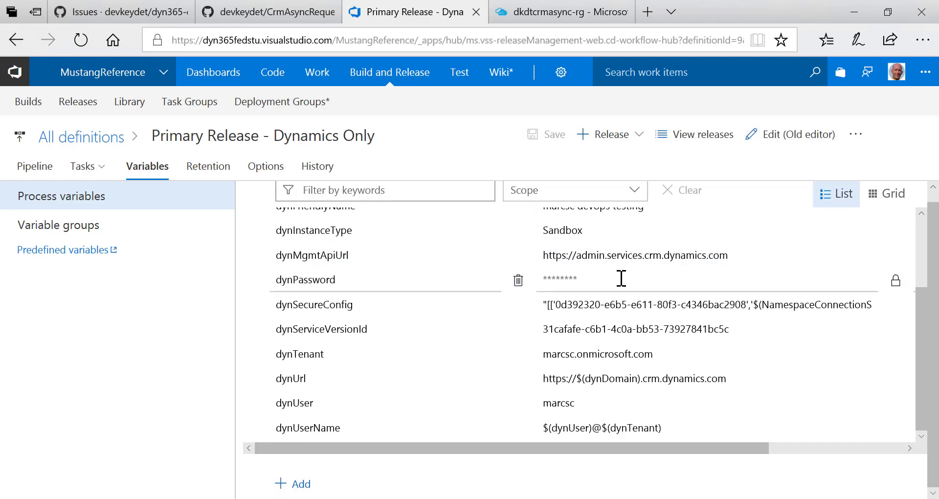
pyautogui.scroll(3, 621, 278)
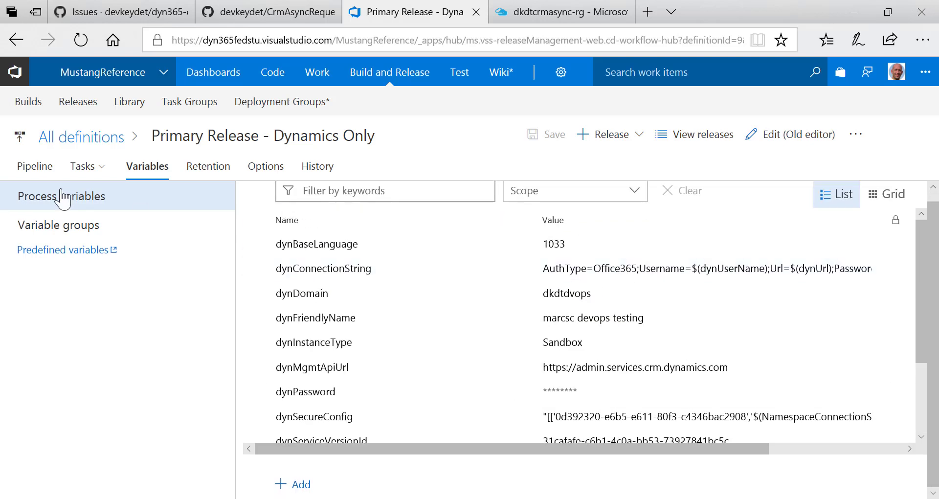
pyautogui.click(101, 176)
pyautogui.click(119, 201)
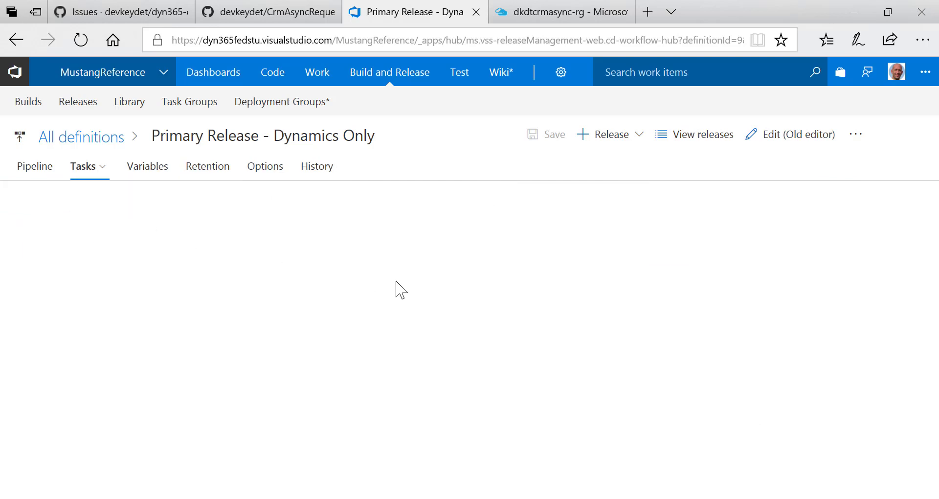
pyautogui.scroll(-1, 680, 388)
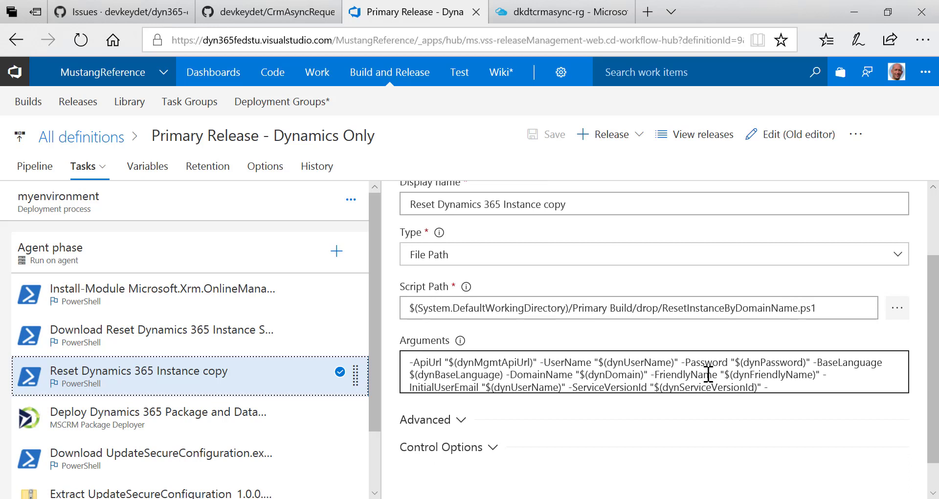
pyautogui.click(143, 174)
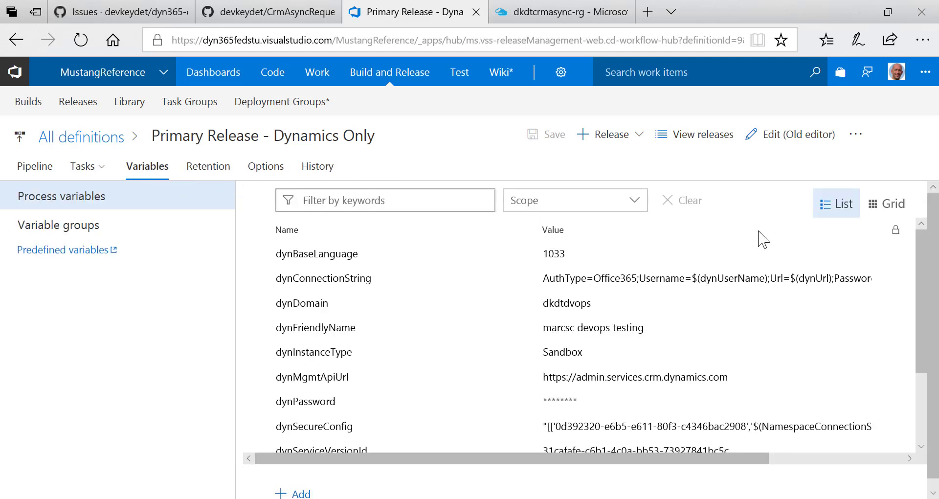
pyautogui.click(642, 211)
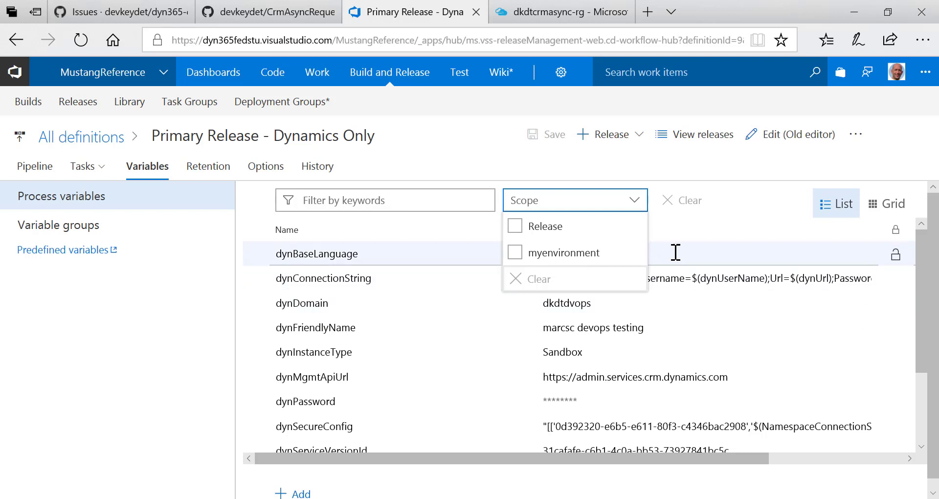
# Inspect the full dynConnectionString variable value, then go back to the Reset Dynamics 365 Instance task
pyautogui.click(635, 204)
pyautogui.moveTo(743, 460); pyautogui.dragTo(862, 460)
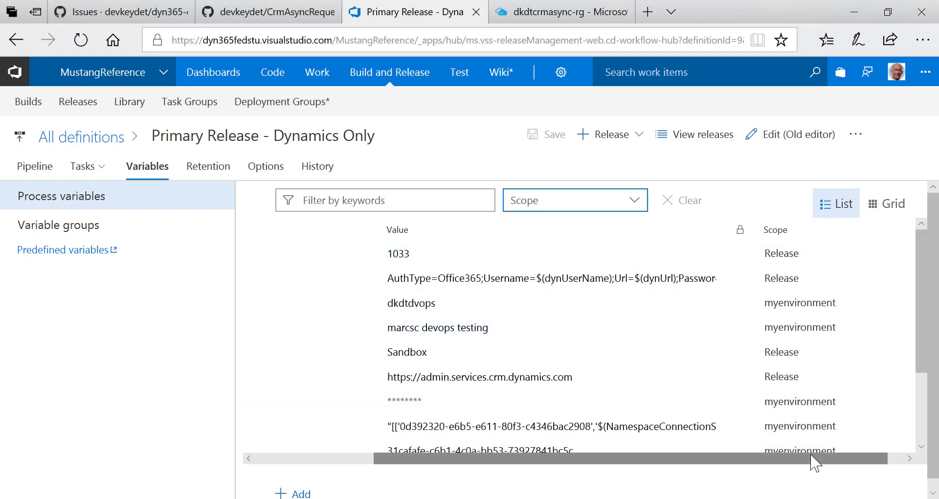
pyautogui.moveTo(815, 458); pyautogui.dragTo(610, 460)
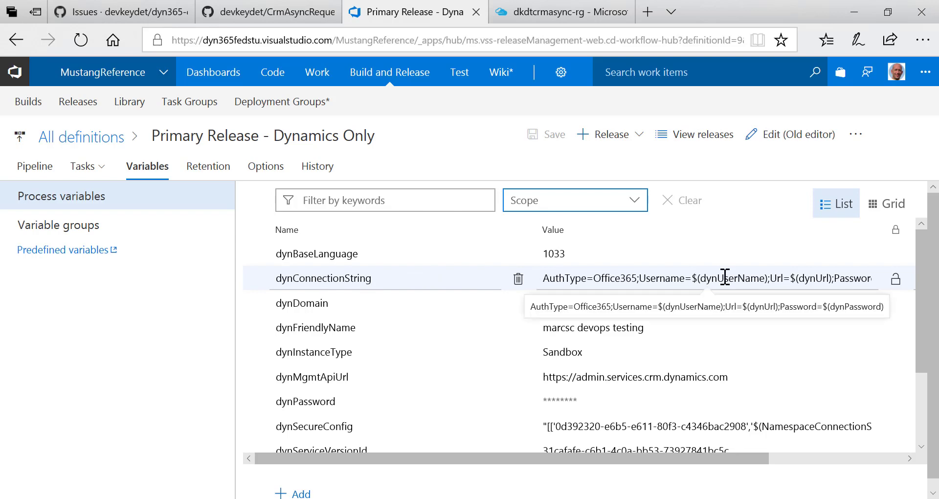
pyautogui.scroll(-3, 465, 357)
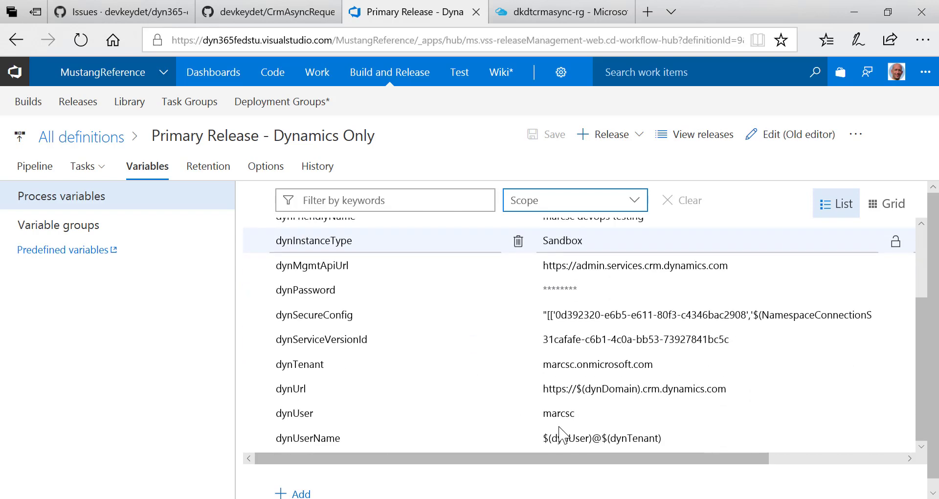
pyautogui.scroll(3, 568, 413)
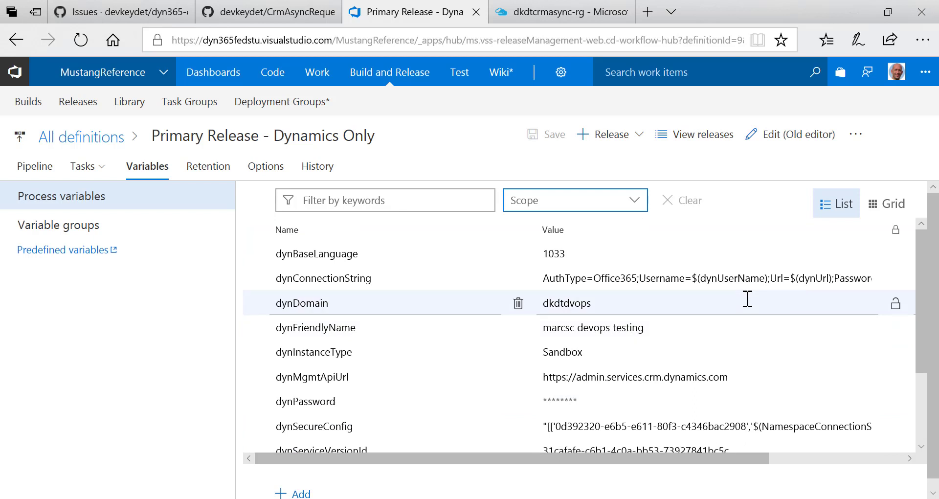
pyautogui.scroll(-5, 729, 343)
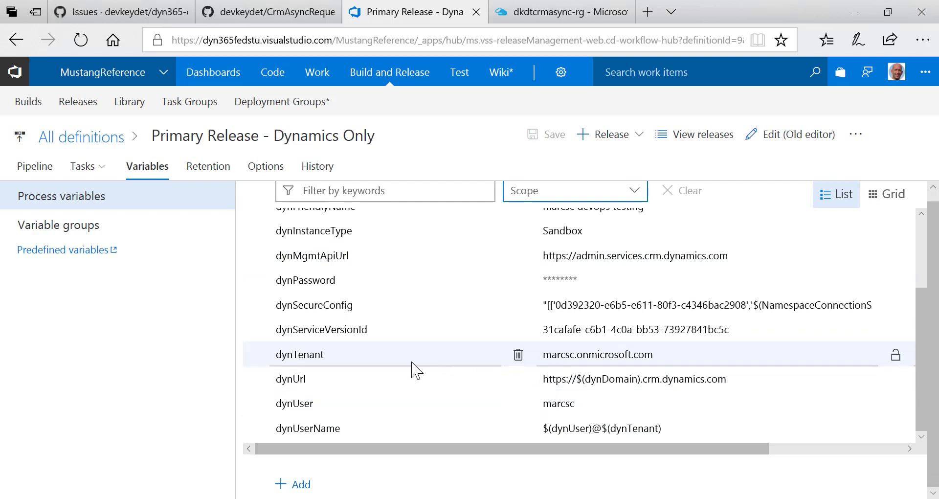
pyautogui.scroll(3, 802, 377)
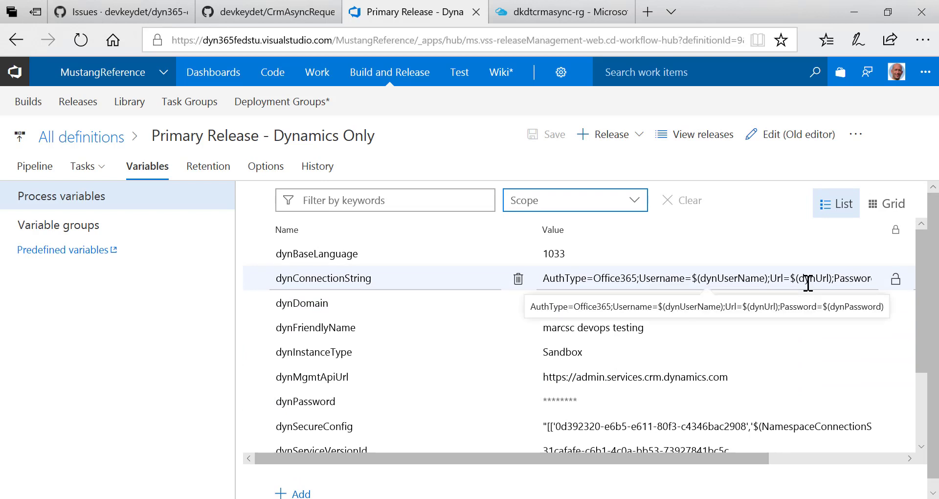
pyautogui.scroll(-3, 808, 282)
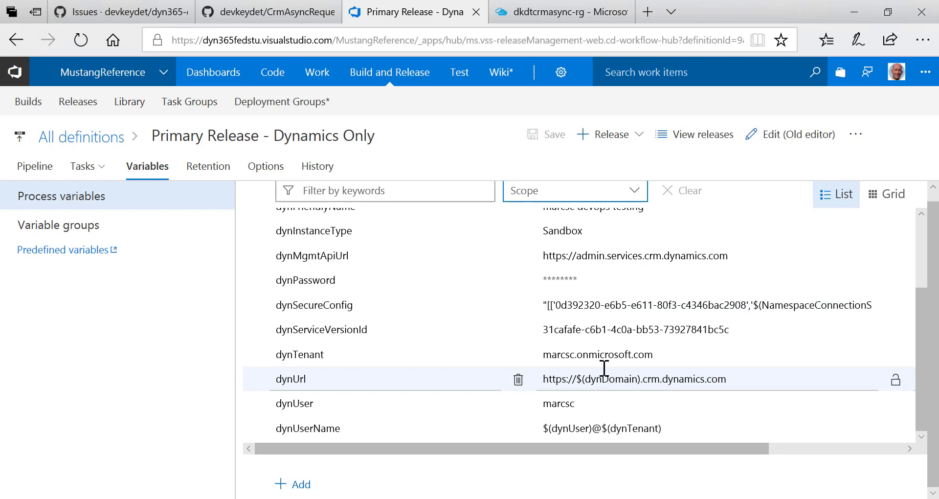
pyautogui.scroll(2, 570, 302)
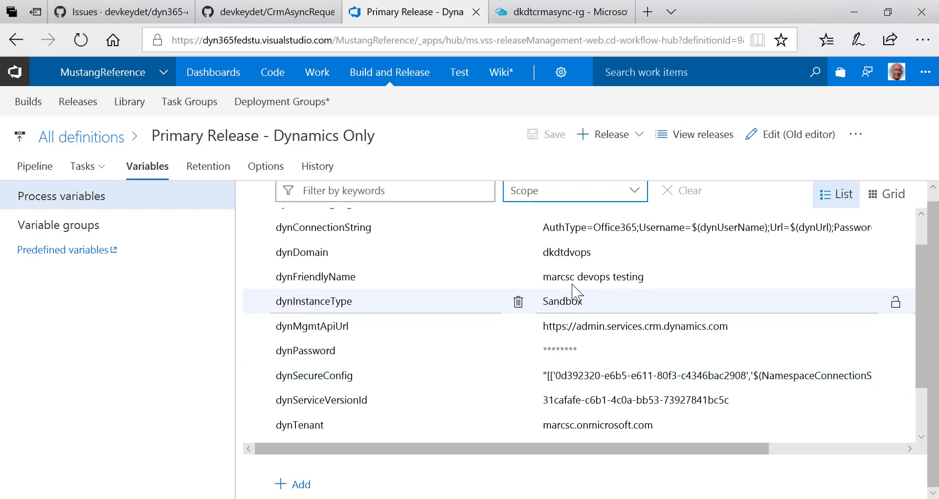
pyautogui.scroll(-3, 571, 284)
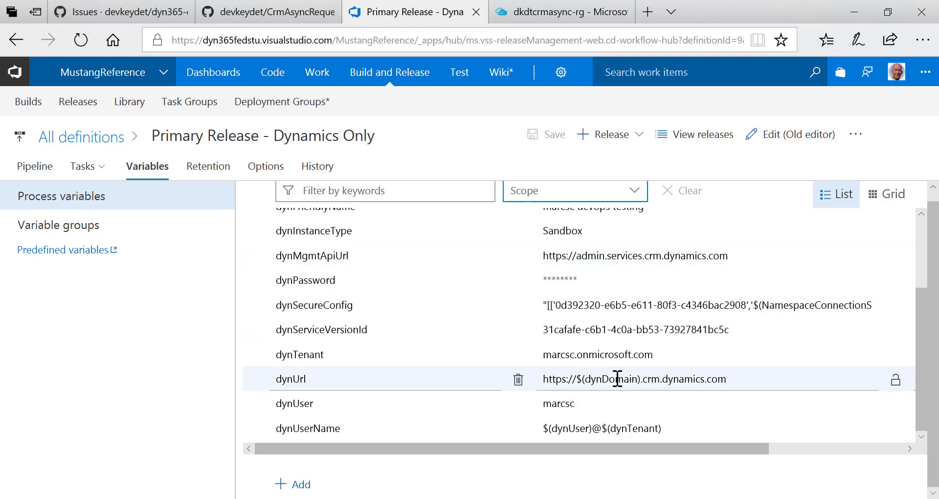
pyautogui.scroll(4, 696, 378)
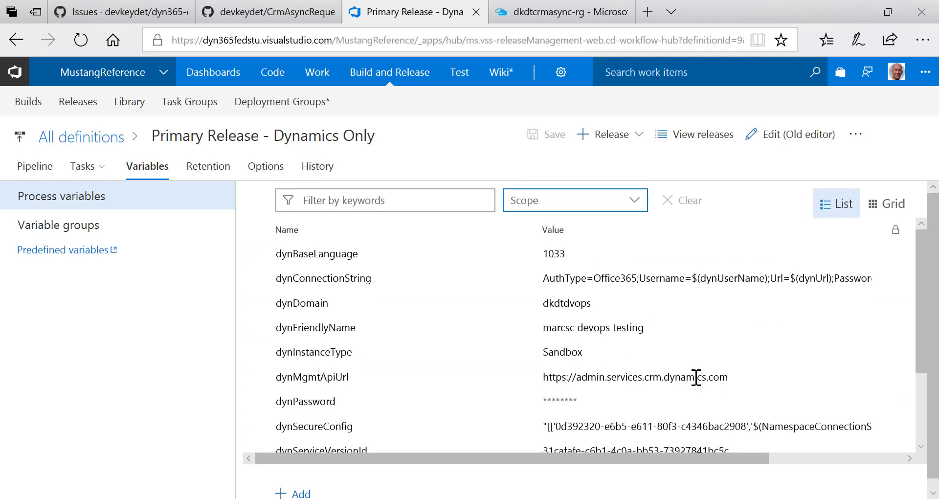
pyautogui.click(846, 278)
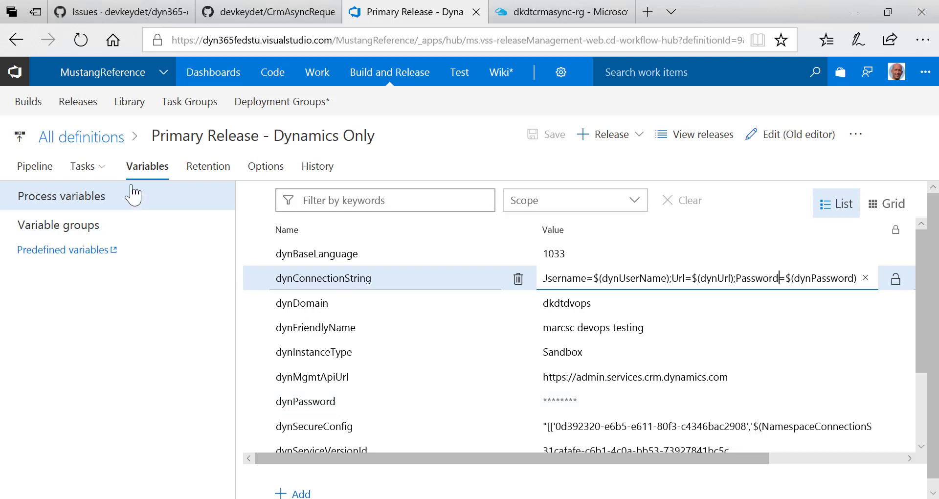
pyautogui.click(103, 172)
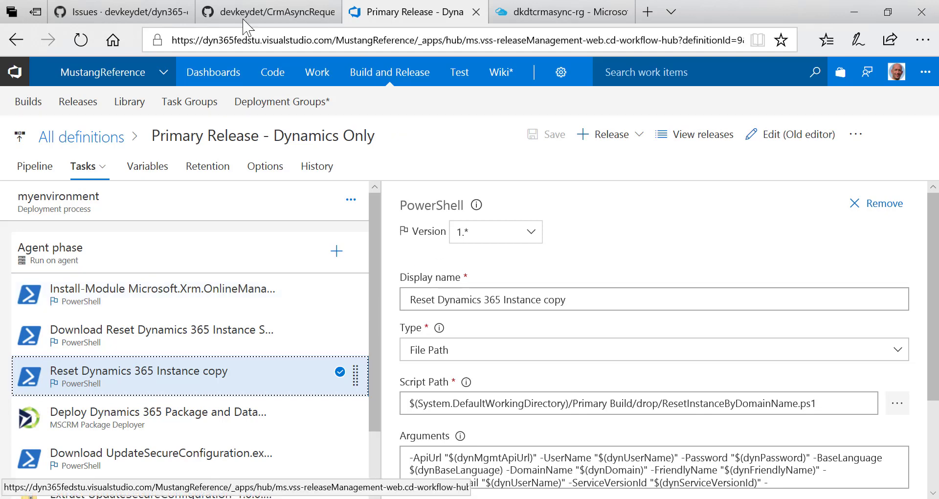
# Check the Deploy Dynamics 365 Package task deploys DeploymentPackage.dll, then return to GitHub's issues list
pyautogui.click(126, 12)
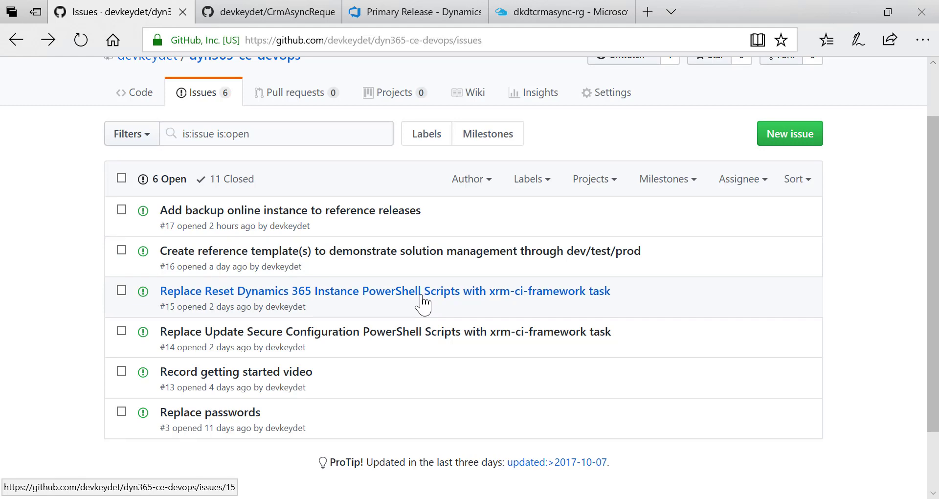
pyautogui.click(432, 18)
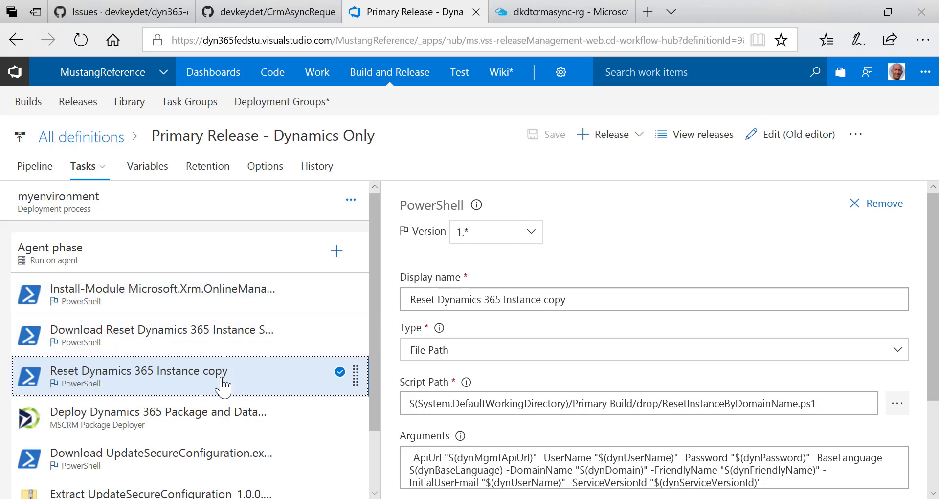
pyautogui.scroll(-2, 210, 374)
pyautogui.click(204, 362)
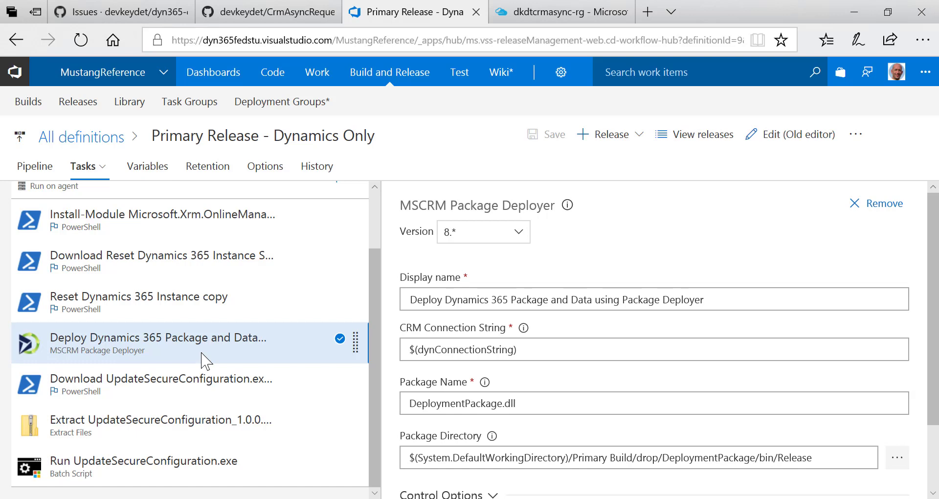
pyautogui.click(124, 11)
pyautogui.scroll(2, 141, 97)
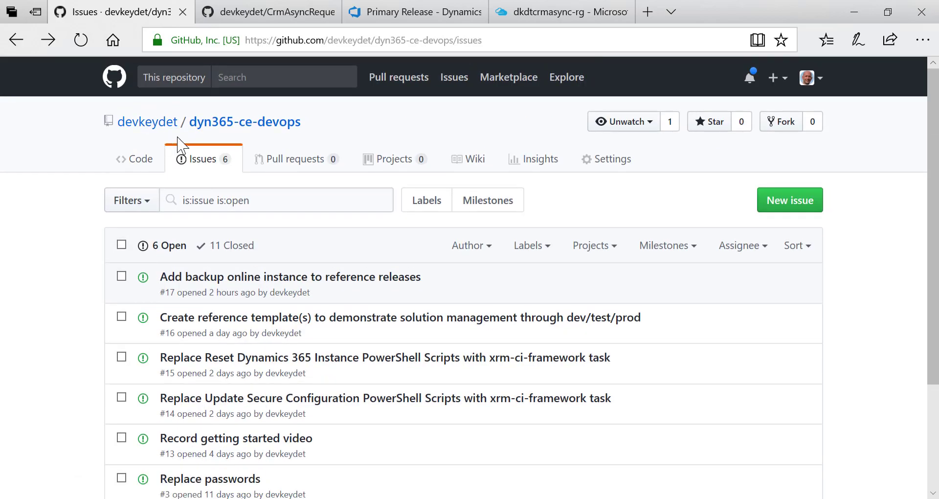
# Read the dyn365-ce-devops README section on the release definitions, then go back to Visual Studio
pyautogui.click(248, 124)
pyautogui.scroll(-10, 367, 239)
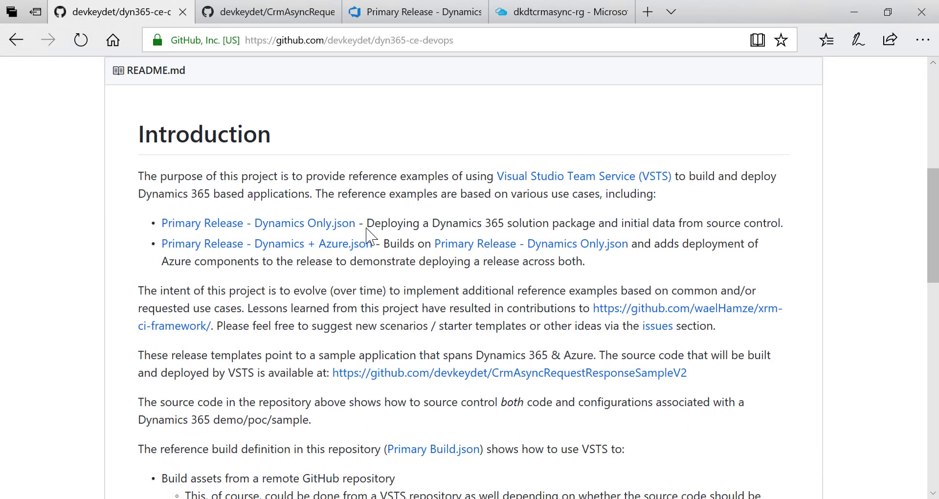
pyautogui.scroll(-4, 368, 228)
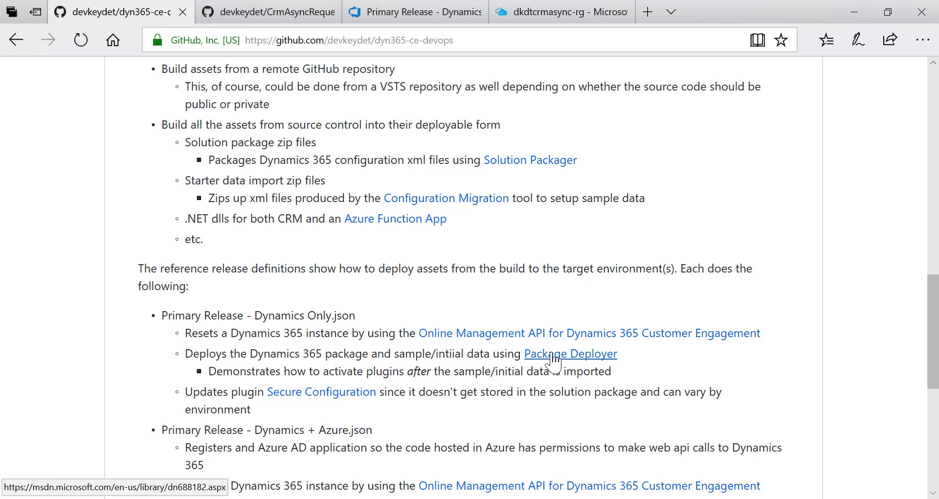
pyautogui.click(426, 13)
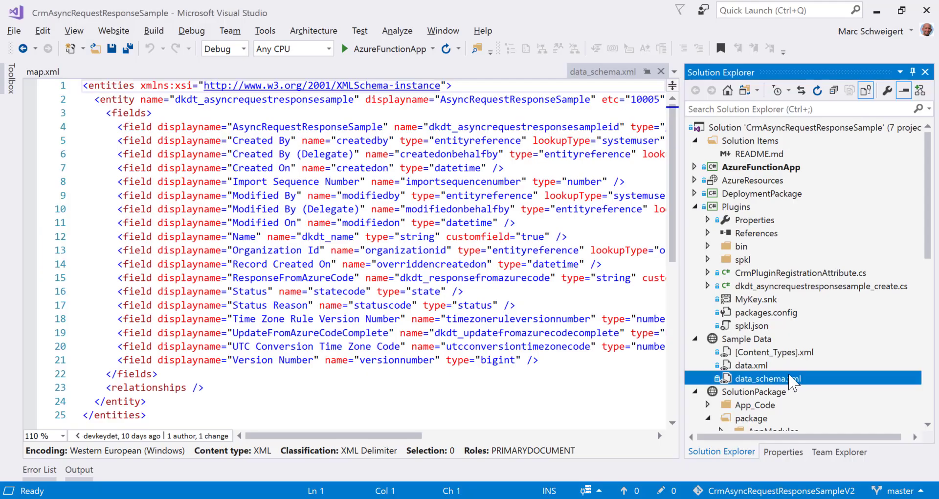
# Expand DeploymentPackage and its PkgFolder, preview PackageTemplate.cs, and open ImportConfig.xml
pyautogui.click(694, 194)
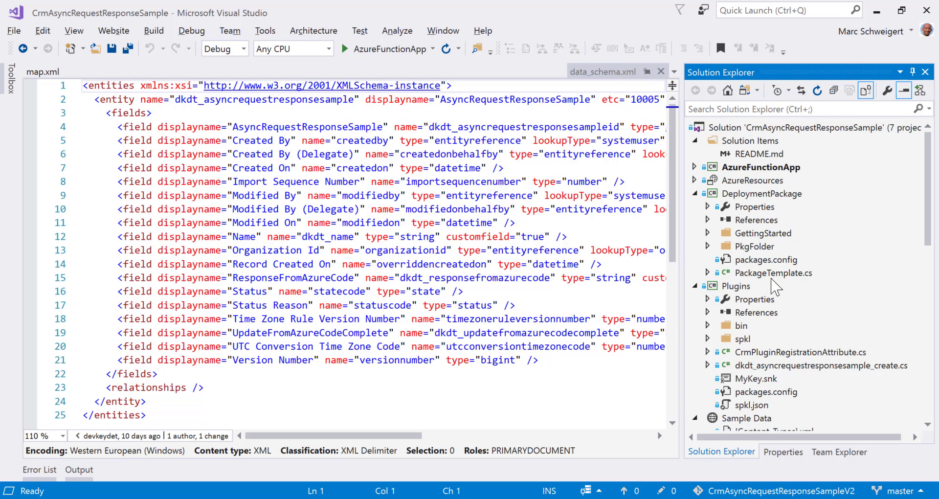
pyautogui.click(772, 274)
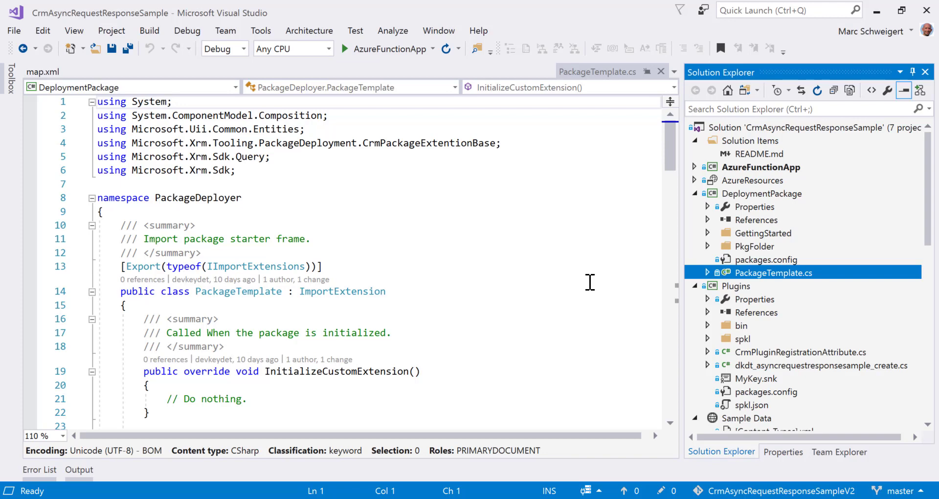
pyautogui.click(707, 246)
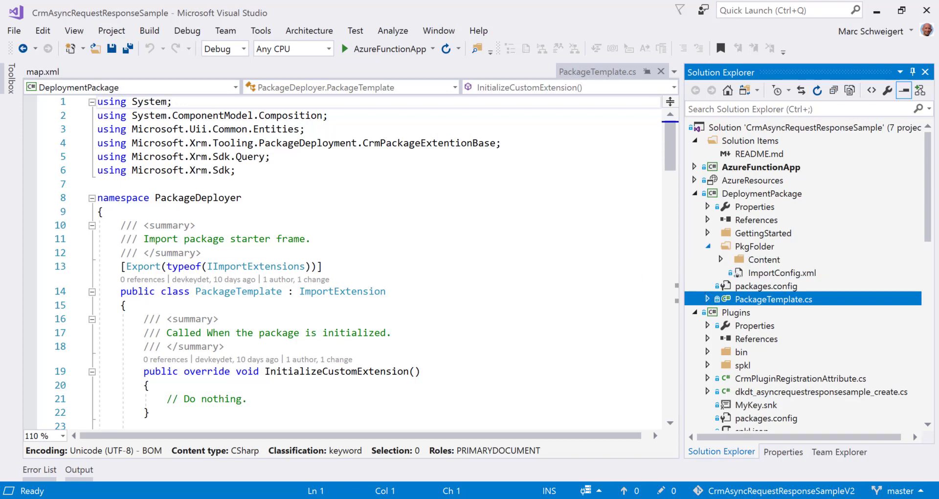
pyautogui.click(784, 274)
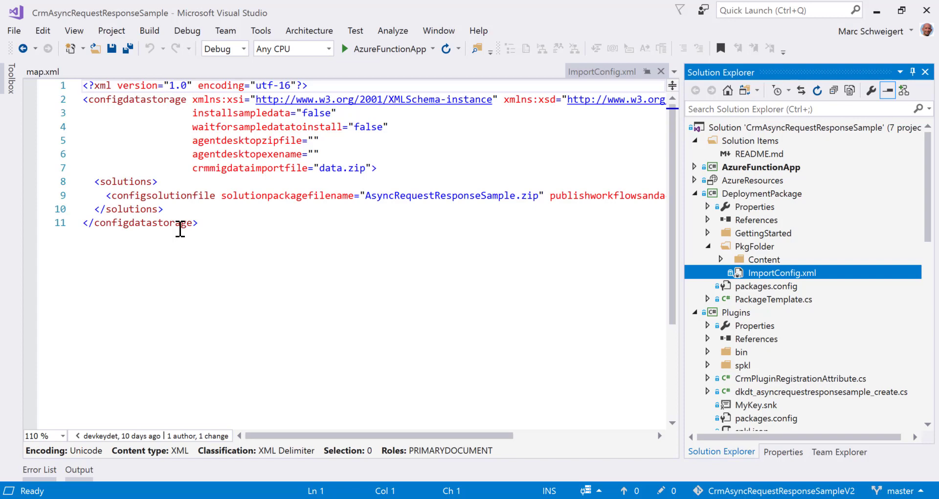
# Highlight the solution zip and data.zip file names in ImportConfig.xml, then open PackageTemplate.cs
pyautogui.moveTo(366, 196); pyautogui.dragTo(538, 197)
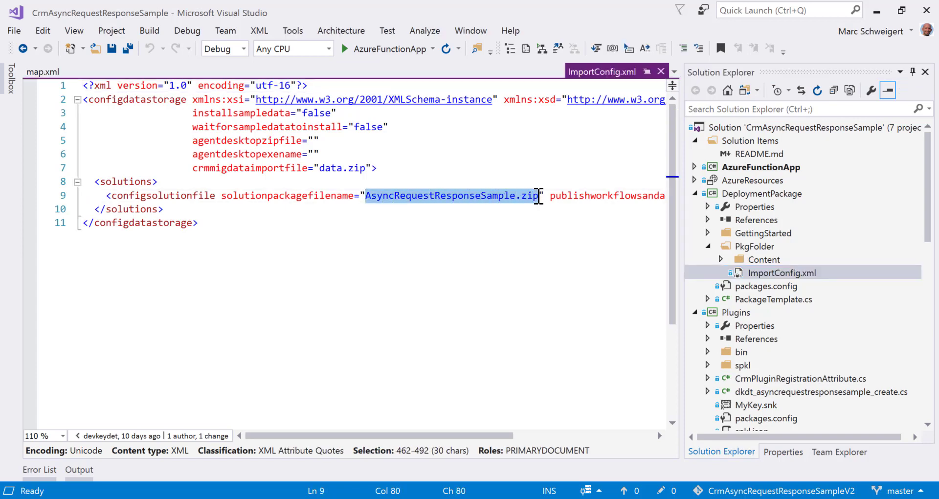
pyautogui.moveTo(504, 437); pyautogui.dragTo(565, 436)
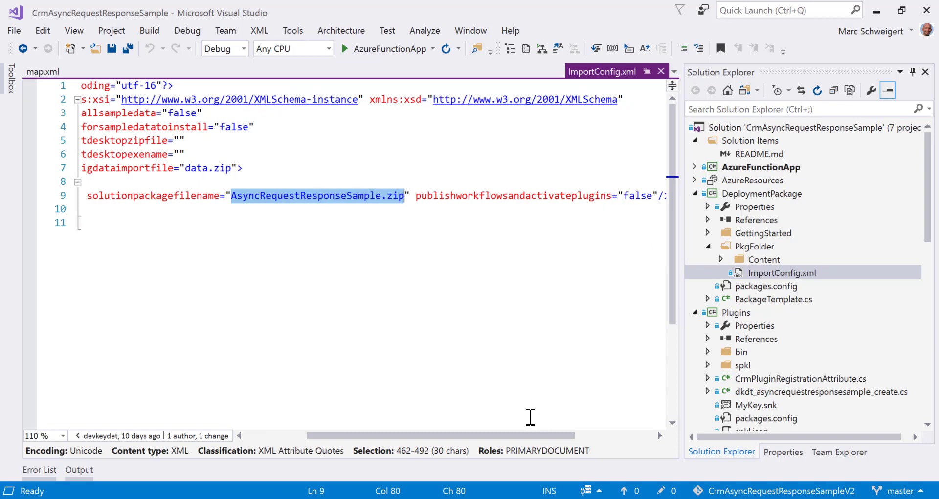
pyautogui.moveTo(530, 435); pyautogui.dragTo(468, 436)
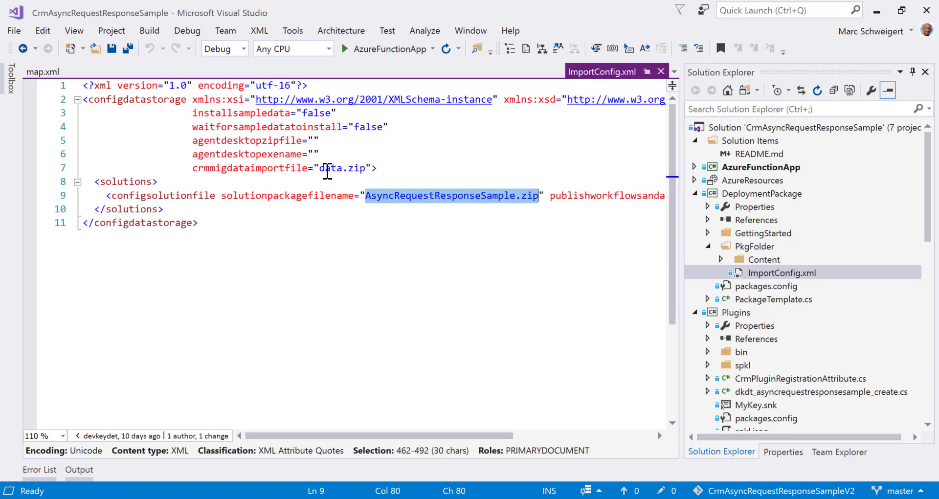
pyautogui.click(326, 168)
pyautogui.moveTo(326, 169); pyautogui.dragTo(366, 168)
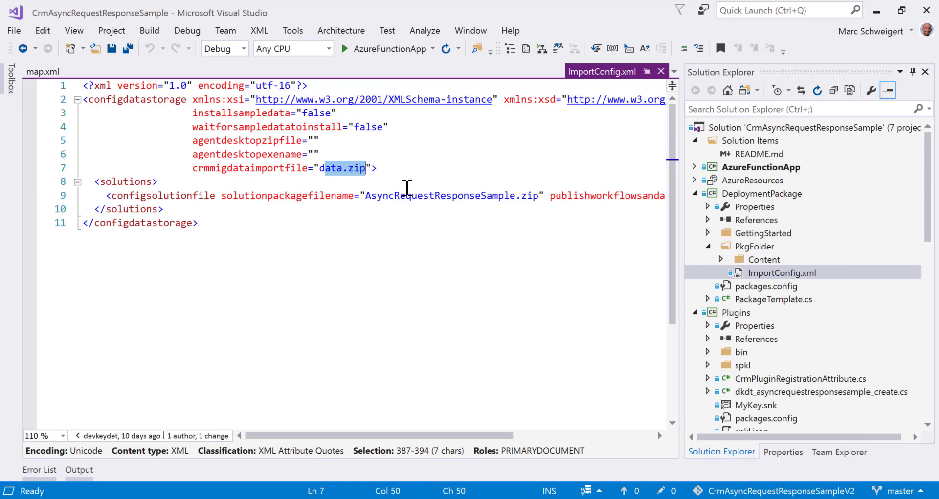
pyautogui.doubleClick(772, 298)
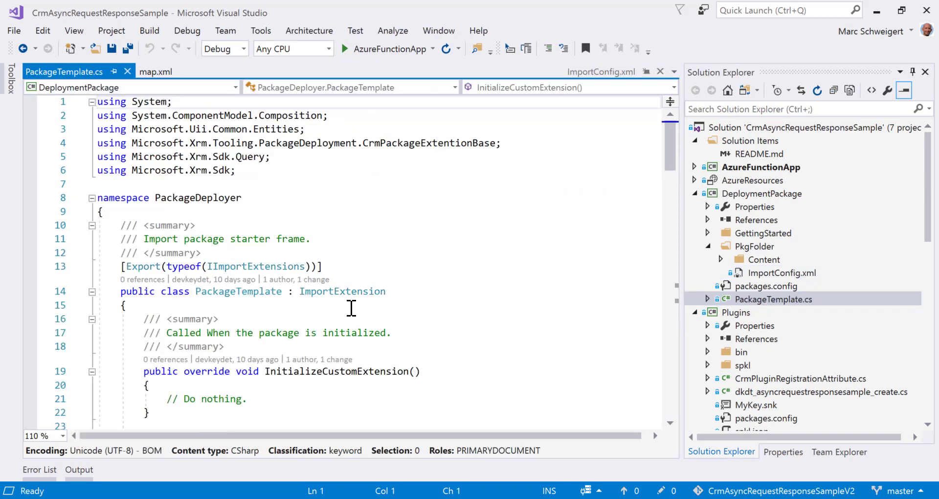
# Scroll to the AfterPrimaryImport method in PackageTemplate.cs, then switch back to the release definition
pyautogui.scroll(-3, 351, 309)
pyautogui.click(352, 308)
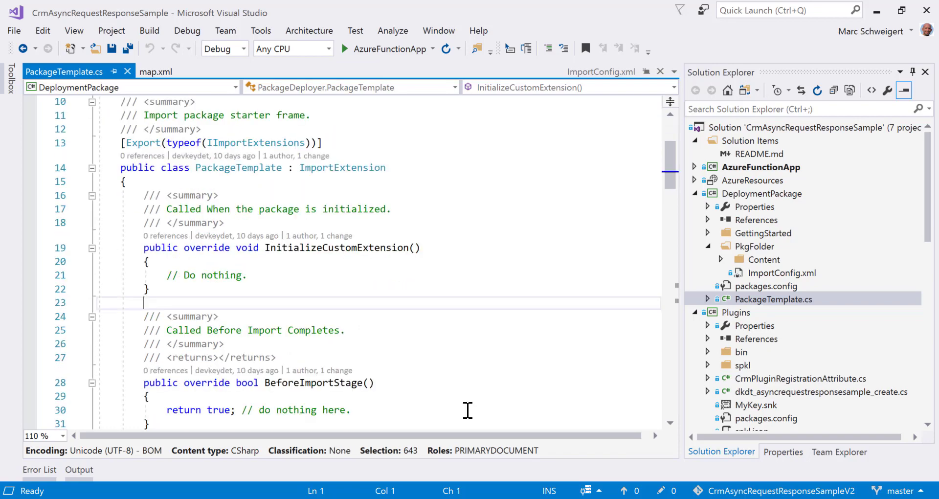
pyautogui.scroll(-5, 351, 308)
pyautogui.scroll(-13, 351, 308)
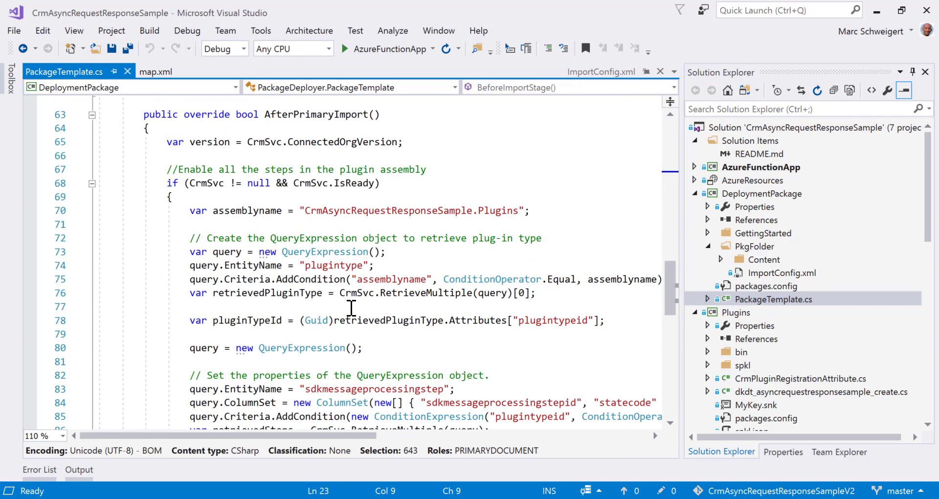
pyautogui.moveTo(405, 295)
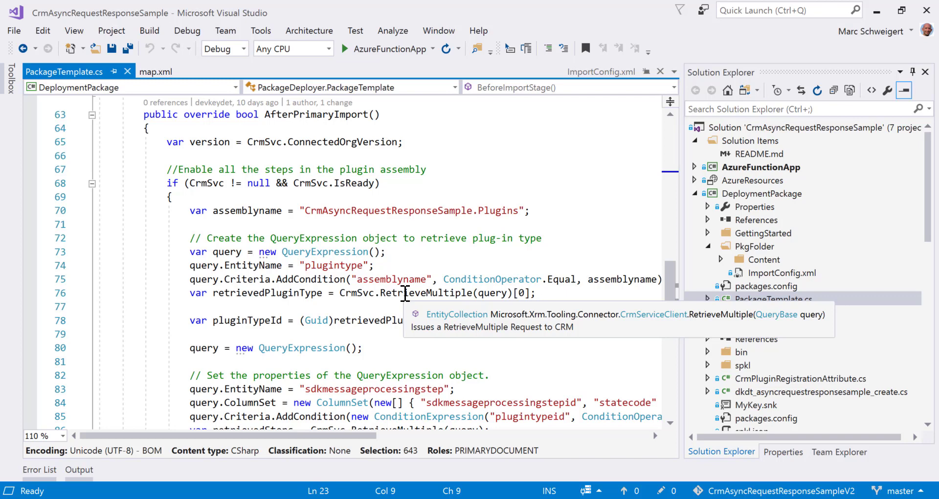
pyautogui.doubleClick(323, 114)
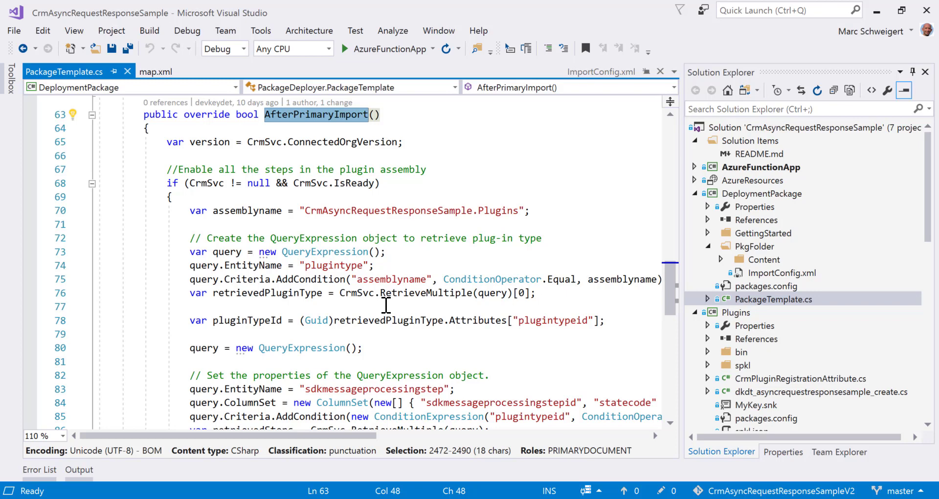
pyautogui.hotkey('alt', 'Tab')
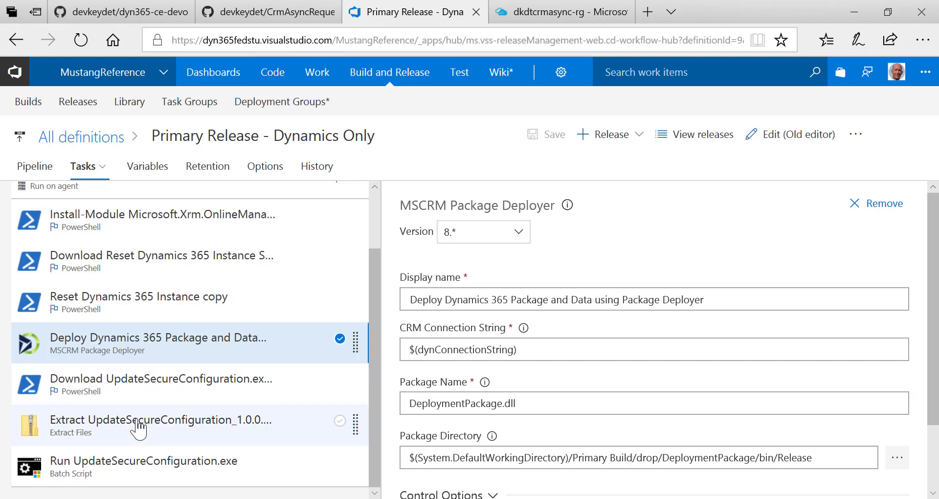
# Review the UpdateSecureConfiguration download, extract and run tasks, noting the dynConnectionString and dynSecureConfig arguments
pyautogui.click(134, 392)
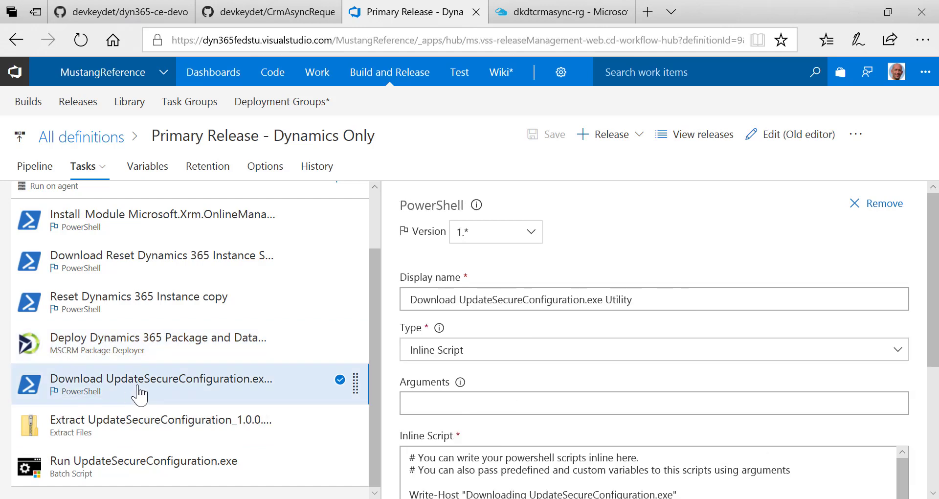
pyautogui.scroll(-3, 683, 371)
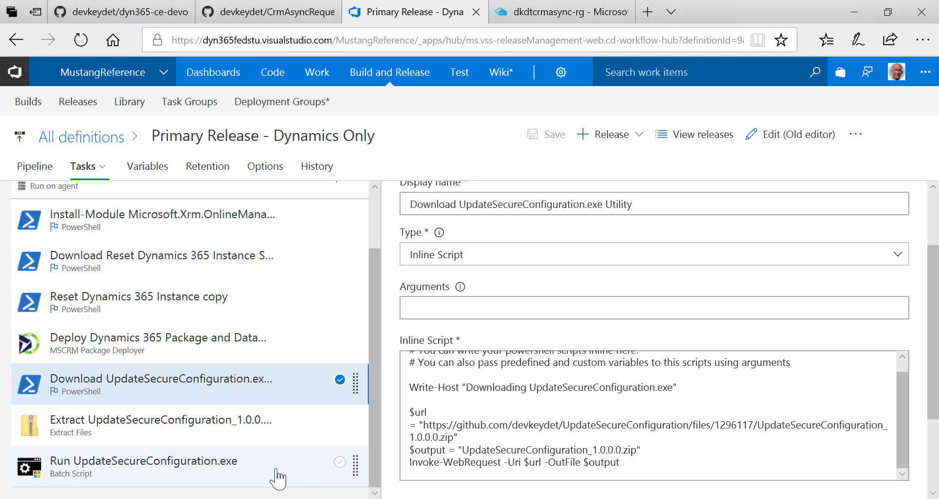
pyautogui.click(233, 438)
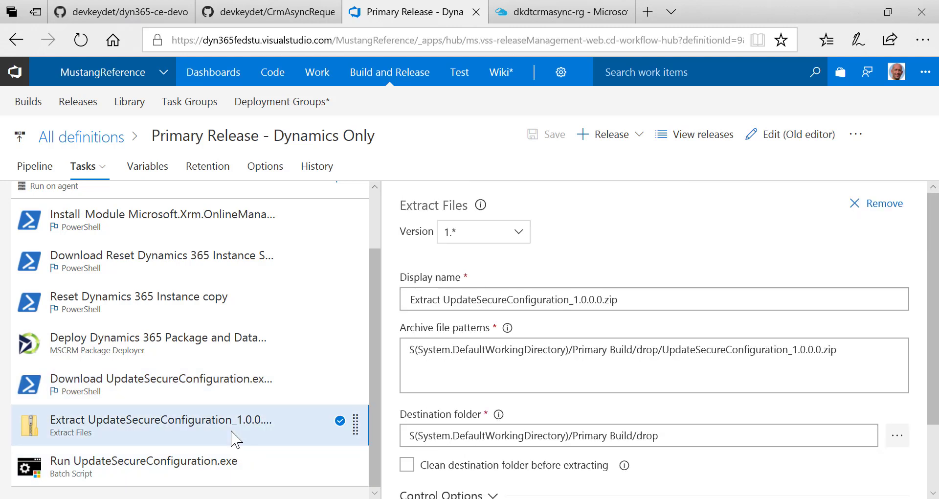
pyautogui.click(215, 467)
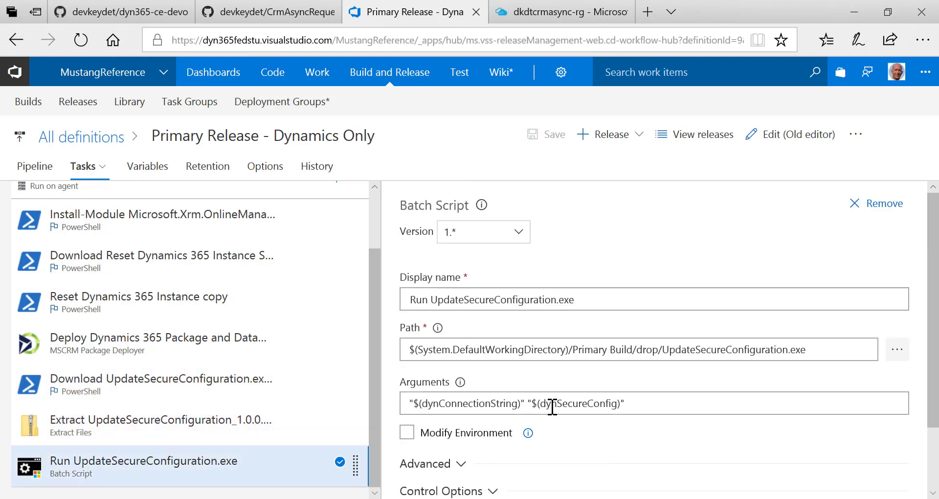
pyautogui.doubleClick(464, 405)
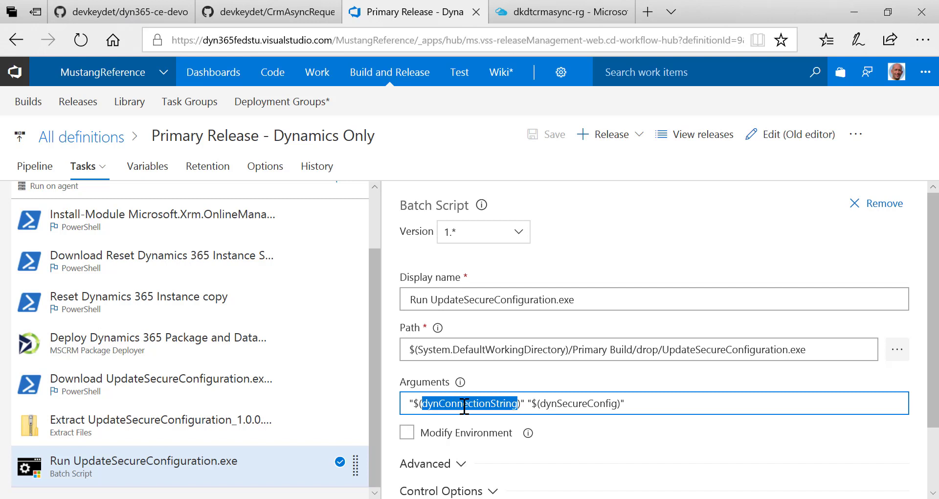
pyautogui.doubleClick(561, 406)
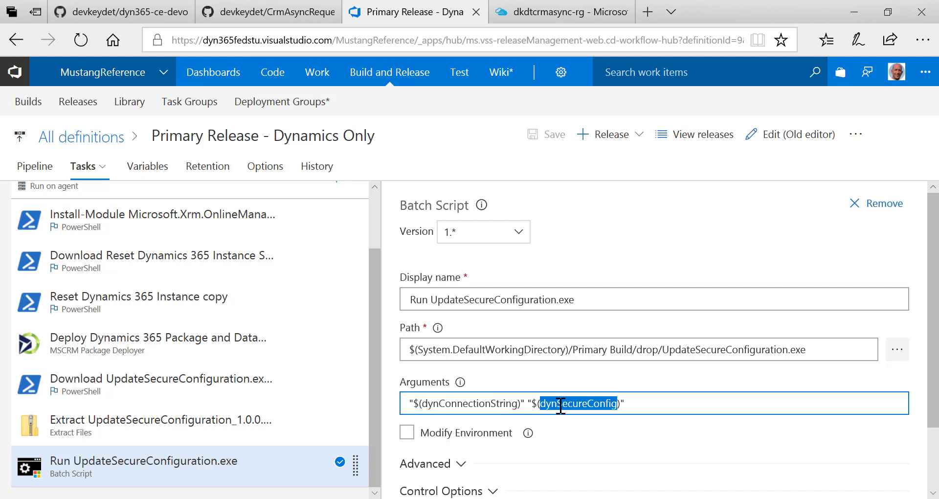
# In the process variables, select the full dynSecureConfig value to copy it
pyautogui.click(145, 166)
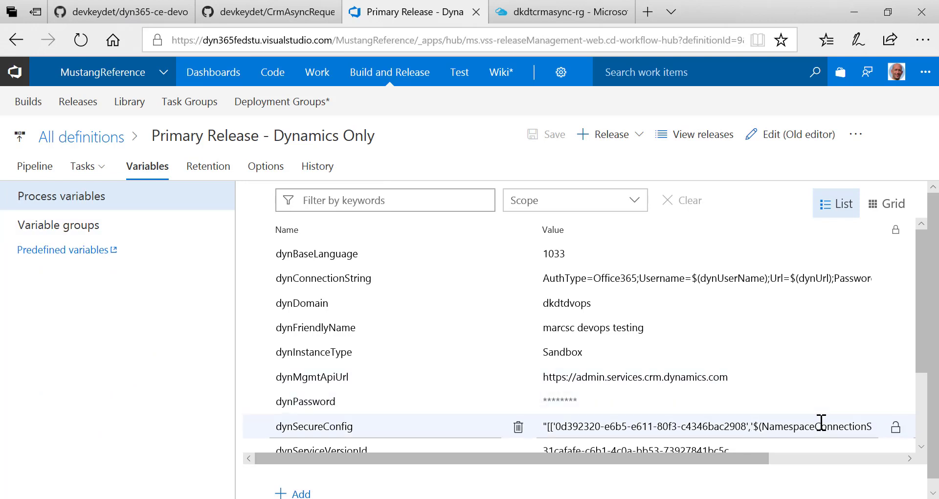
pyautogui.click(821, 425)
pyautogui.hotkey('ctrl', 'a')
pyautogui.hotkey('ctrl', 'c')
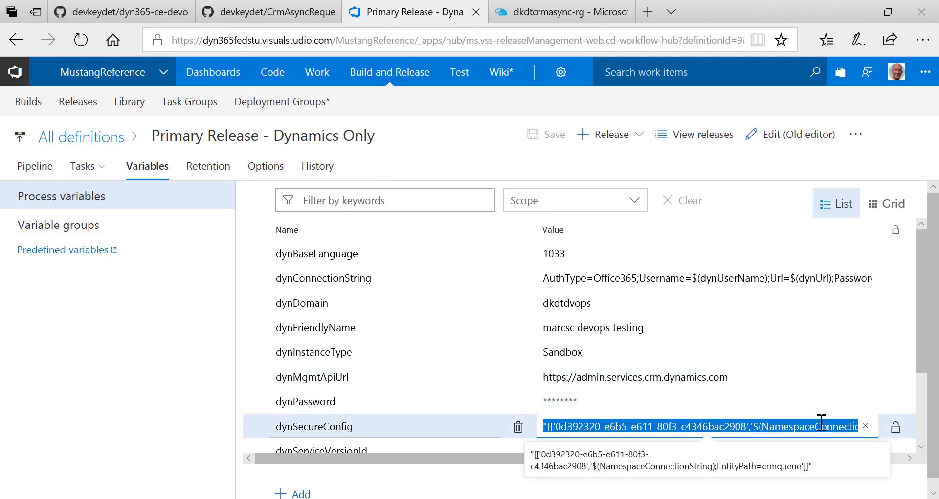
pyautogui.press('super')
# Paste the dynSecureConfig value into a maximized Notepad and strip its surrounding quotes
pyautogui.write('note')
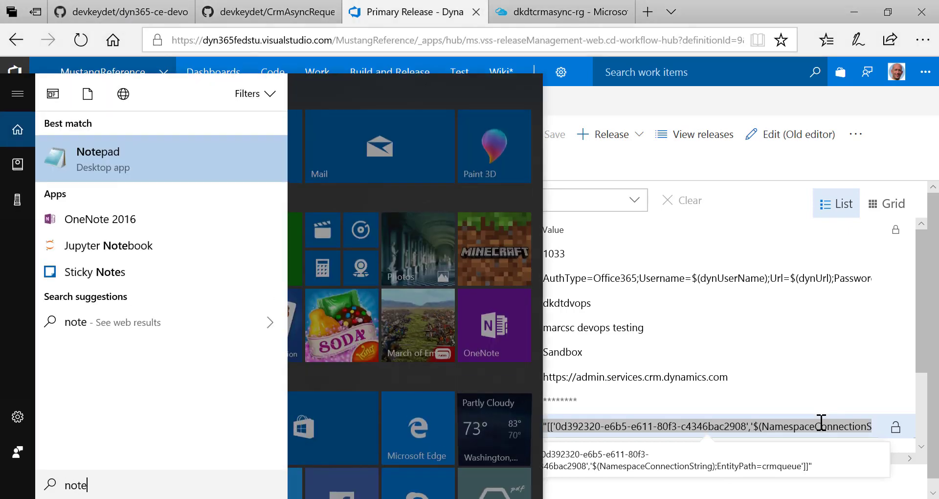
pyautogui.press('Return')
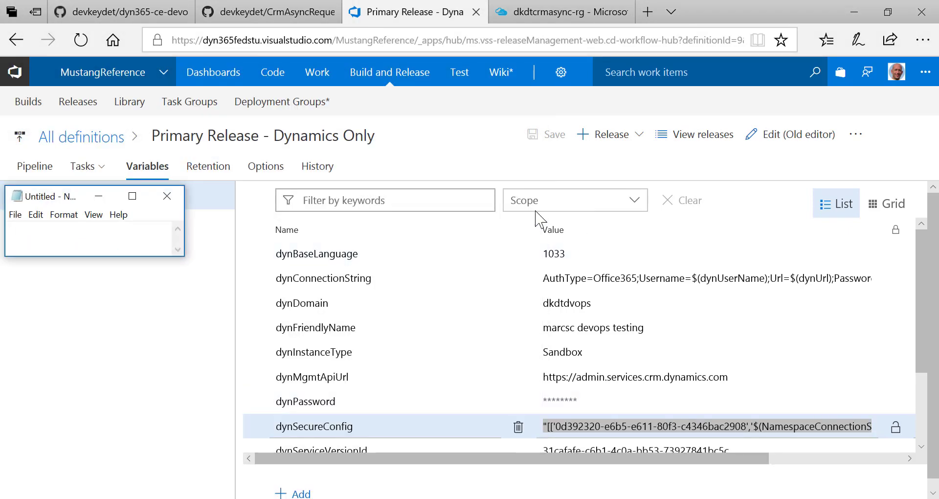
pyautogui.click(132, 196)
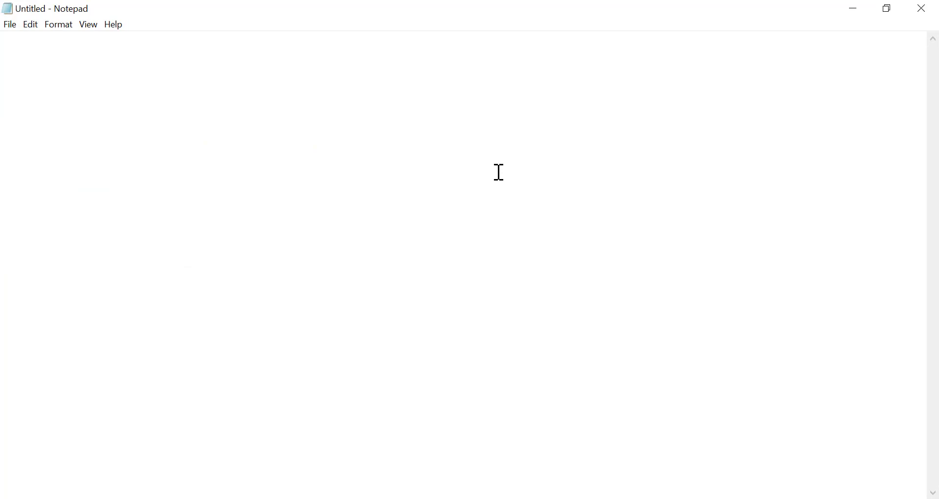
pyautogui.hotkey('ctrl', 'v')
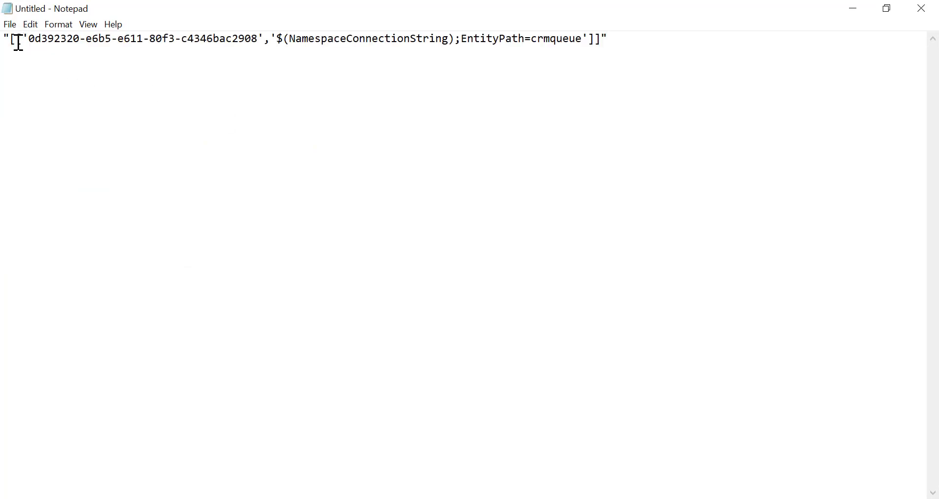
pyautogui.click(4, 38)
pyautogui.press('Delete')
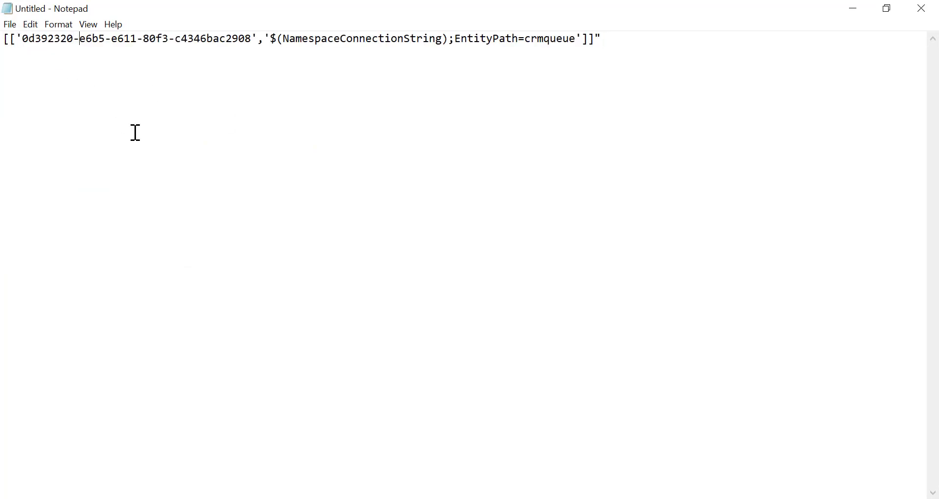
pyautogui.click(642, 42)
pyautogui.press('BackSpace')
# Put the array's opening bracket, crmqueue entry and closing bracket on separate lines
pyautogui.click(9, 38)
pyautogui.press('Return')
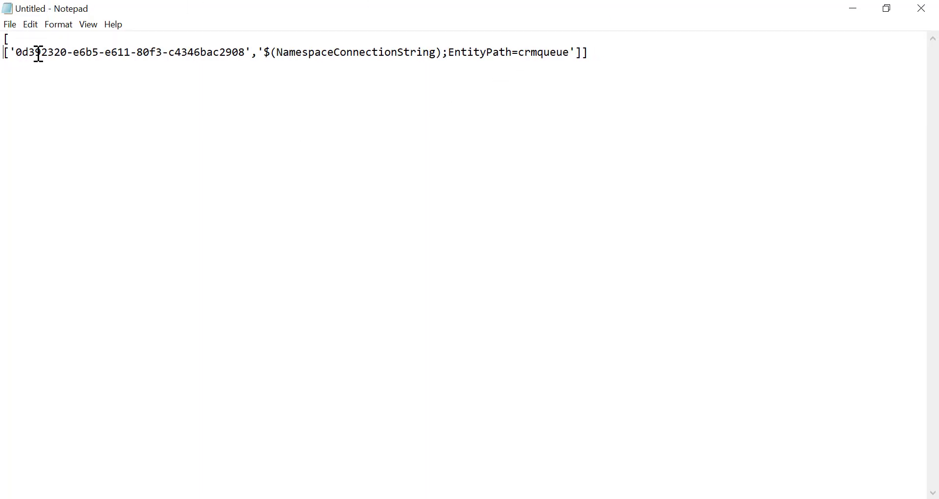
pyautogui.keyDown('shift'); pyautogui.click(67, 53); pyautogui.keyUp('shift')
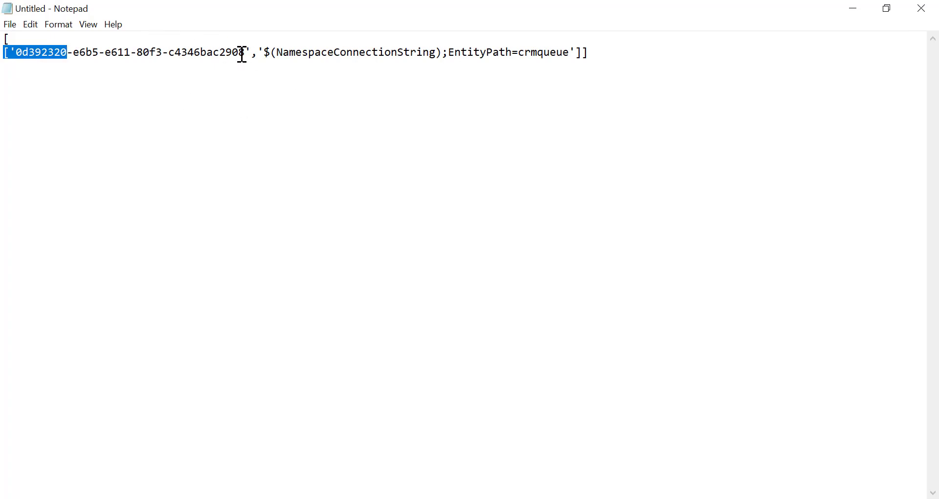
pyautogui.moveTo(249, 52); pyautogui.dragTo(39, 49)
pyautogui.click(260, 53)
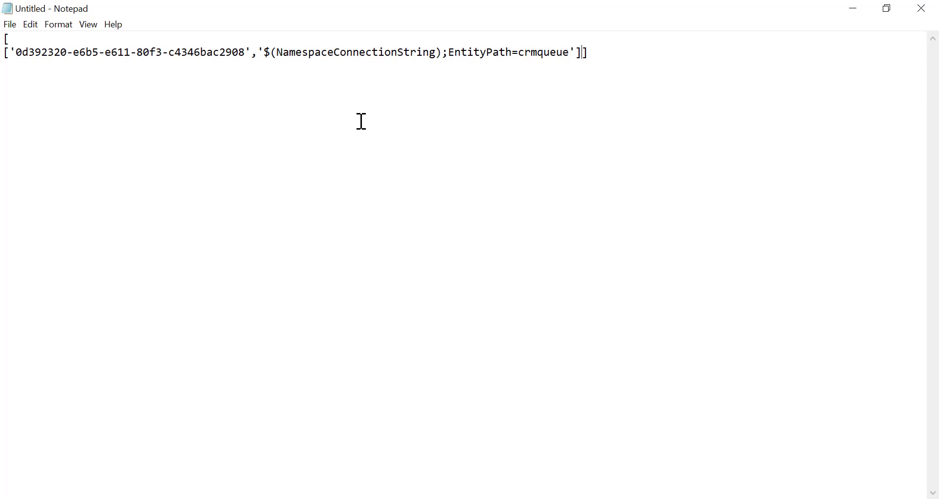
pyautogui.press('Return')
pyautogui.press('Return')
pyautogui.hotkey('shift', 'Right')
pyautogui.hotkey('shift', 'Right')
pyautogui.hotkey('shift', 'Right')
pyautogui.hotkey('shift', 'Right')
pyautogui.hotkey('shift', 'Right')
pyautogui.hotkey('shift', 'Right')
pyautogui.hotkey('shift', 'Right')
pyautogui.hotkey('shift', 'Right')
pyautogui.hotkey('shift', 'Right')
pyautogui.hotkey('shift', 'Right')
pyautogui.hotkey('shift', 'Right')
pyautogui.hotkey('shift', 'Right')
pyautogui.hotkey('shift', 'Right')
pyautogui.hotkey('shift', 'Right')
pyautogui.hotkey('shift', 'Right')
pyautogui.hotkey('shift', 'End')
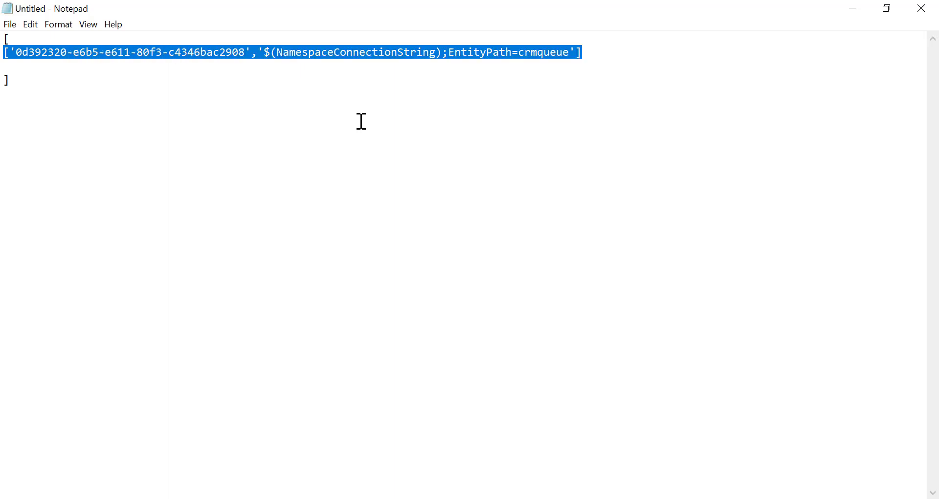
pyautogui.hotkey('shift', 'Down')
pyautogui.hotkey('shift', 'Down')
pyautogui.hotkey('shift', 'Up')
pyautogui.hotkey('ctrl', 'c')
pyautogui.press('Down')
# Add a second crmqueue entry below the first, then close Notepad without saving
pyautogui.write(',')
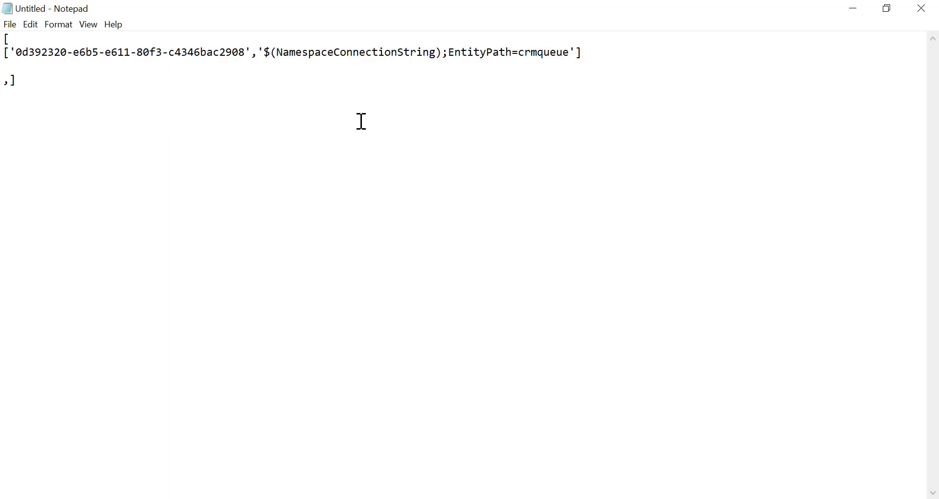
pyautogui.press('BackSpace')
pyautogui.press('Return')
pyautogui.press('Up')
pyautogui.press('Up')
pyautogui.hotkey('ctrl', 'v')
pyautogui.press('Delete')
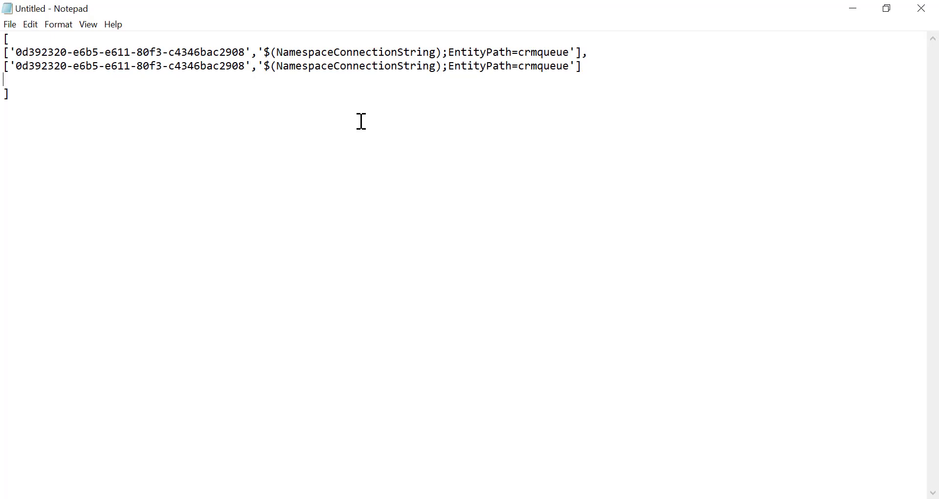
pyautogui.press('BackSpace')
pyautogui.moveTo(264, 66); pyautogui.dragTo(443, 64)
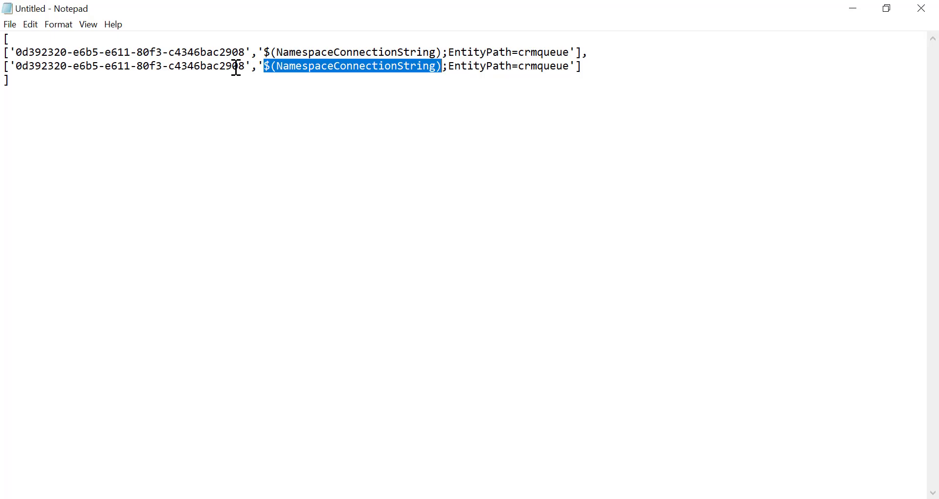
pyautogui.click(921, 8)
pyautogui.click(519, 264)
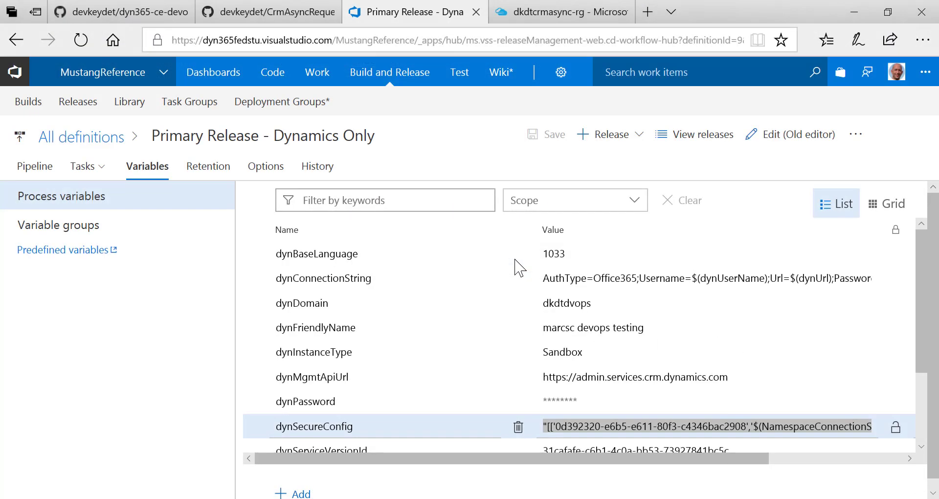
# Return to the release's Tasks, dismiss the environment list and go to Build Definitions
pyautogui.click(86, 166)
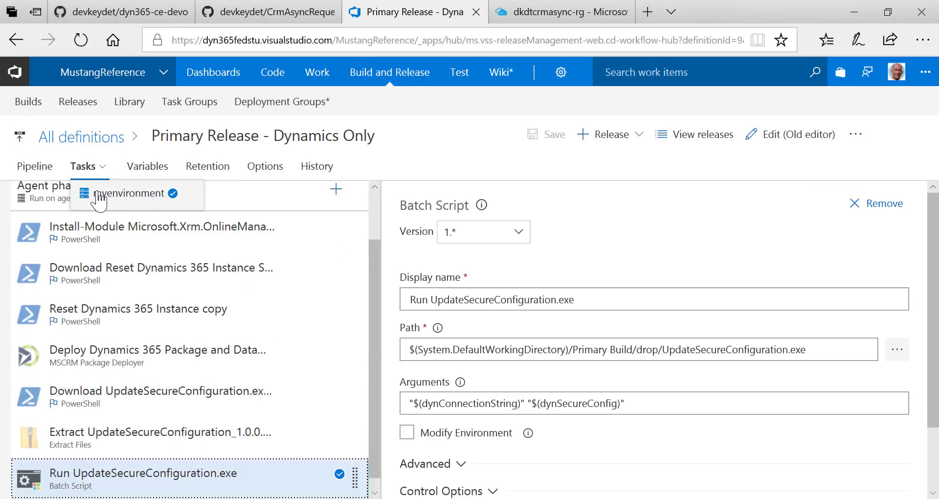
pyautogui.click(99, 195)
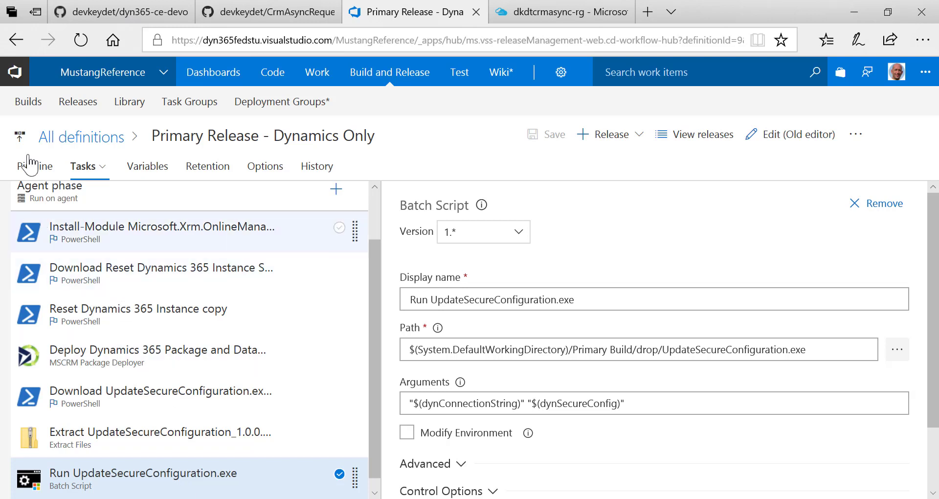
pyautogui.click(18, 107)
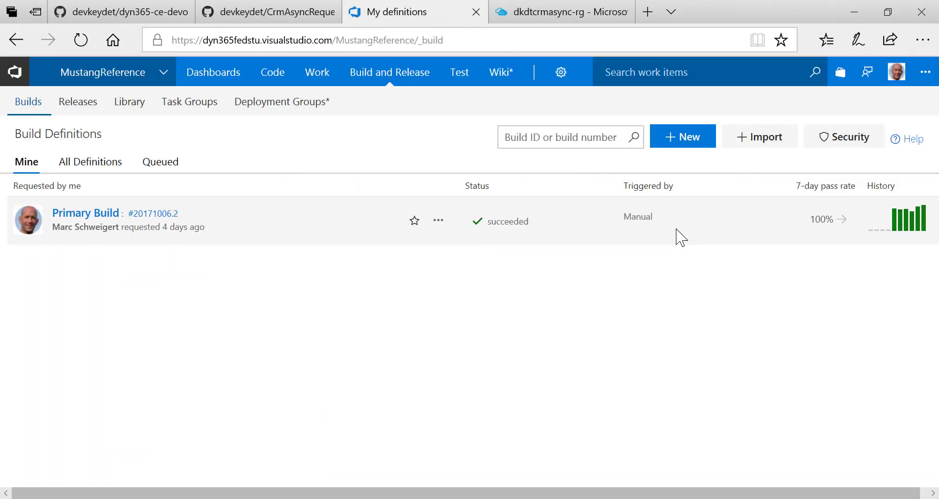
# Edit the Primary Build definition and review its Triggers tab
pyautogui.click(437, 221)
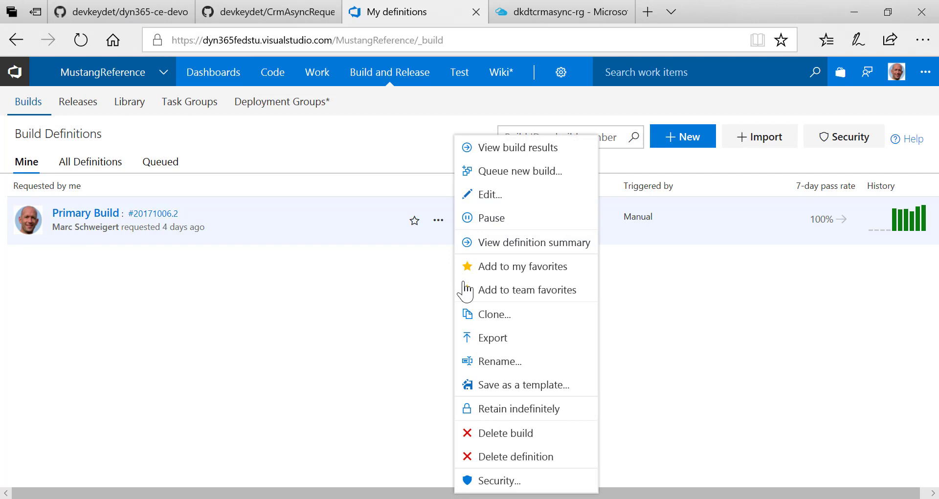
pyautogui.click(483, 189)
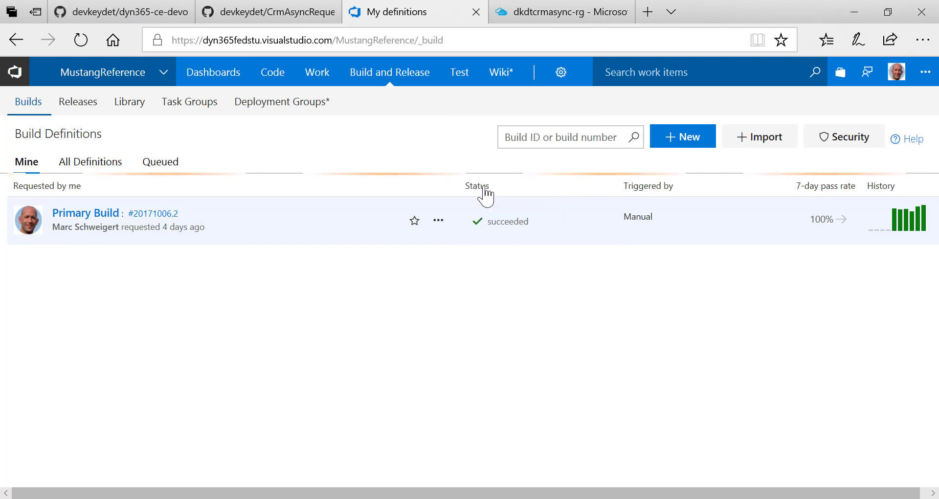
pyautogui.click(438, 226)
pyautogui.click(514, 188)
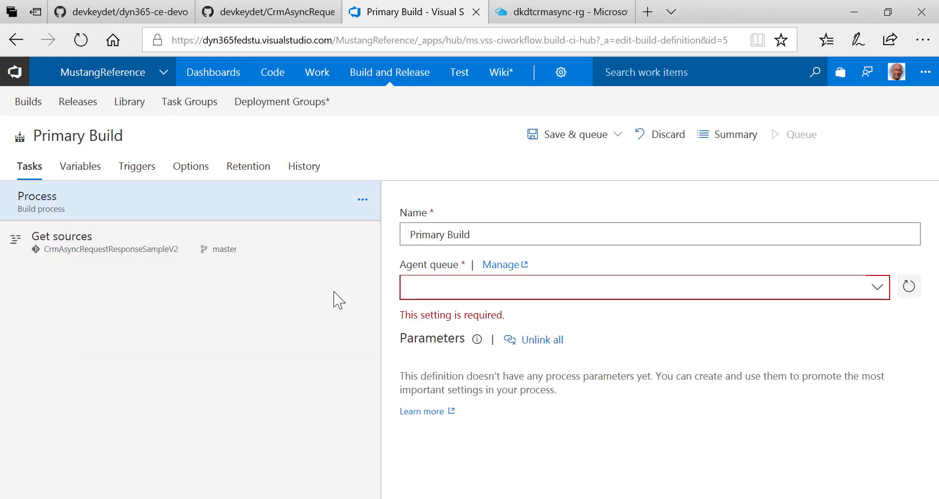
pyautogui.click(137, 169)
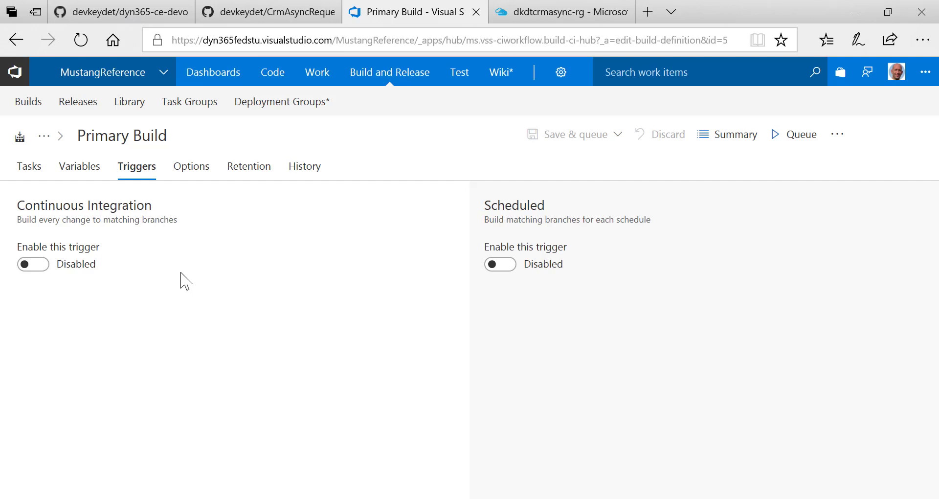
# Return to the build definitions and open the summary of build 20171006.2
pyautogui.click(30, 103)
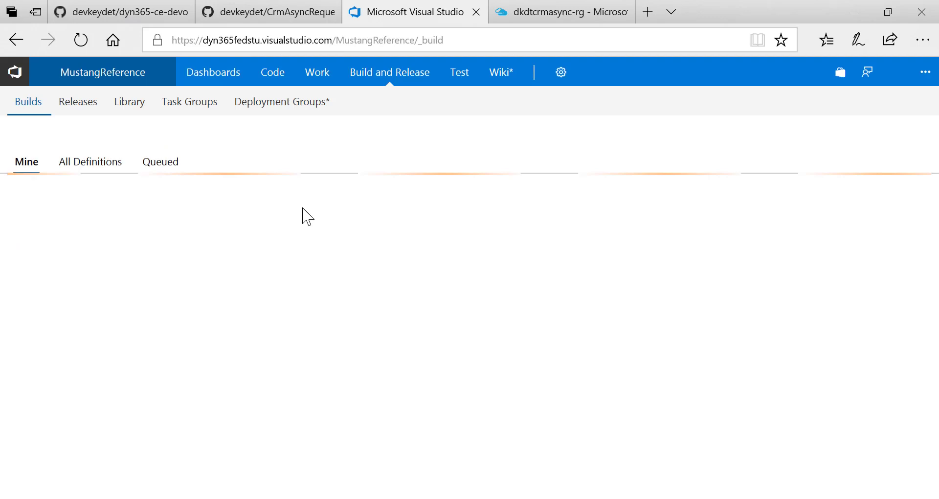
pyautogui.click(439, 221)
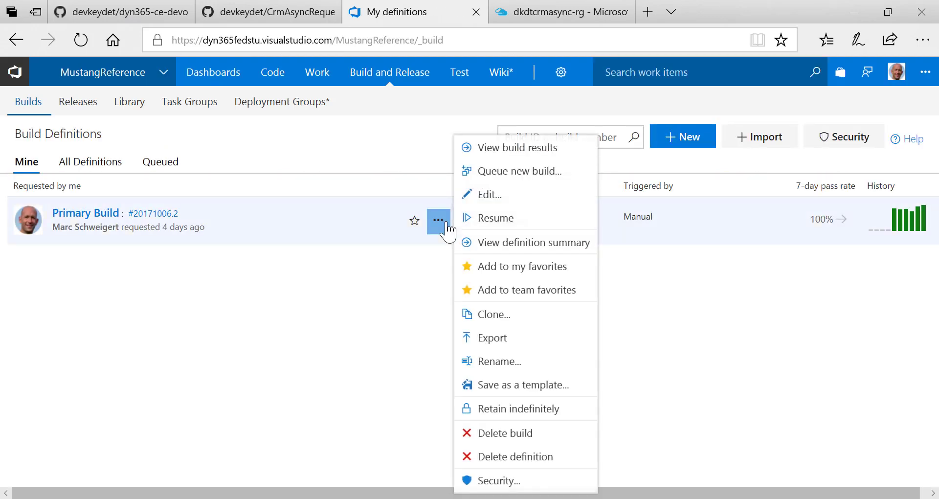
pyautogui.click(244, 370)
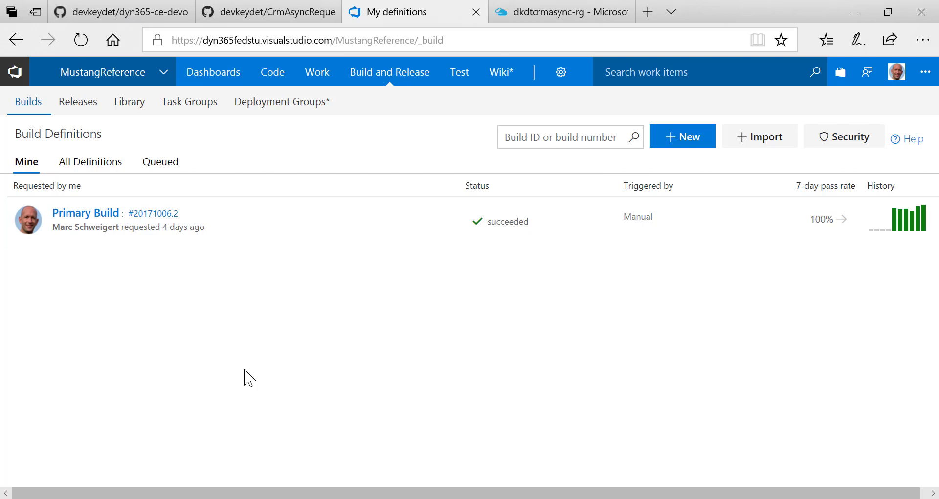
pyautogui.click(168, 215)
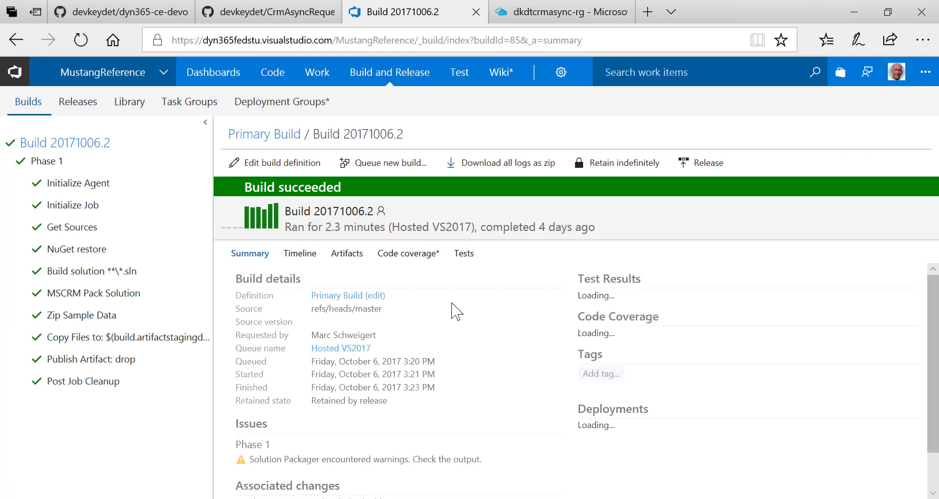
# Browse the drop artifact to DeploymentPackage/bin/Release/PkgFolder, then go to Releases
pyautogui.click(348, 257)
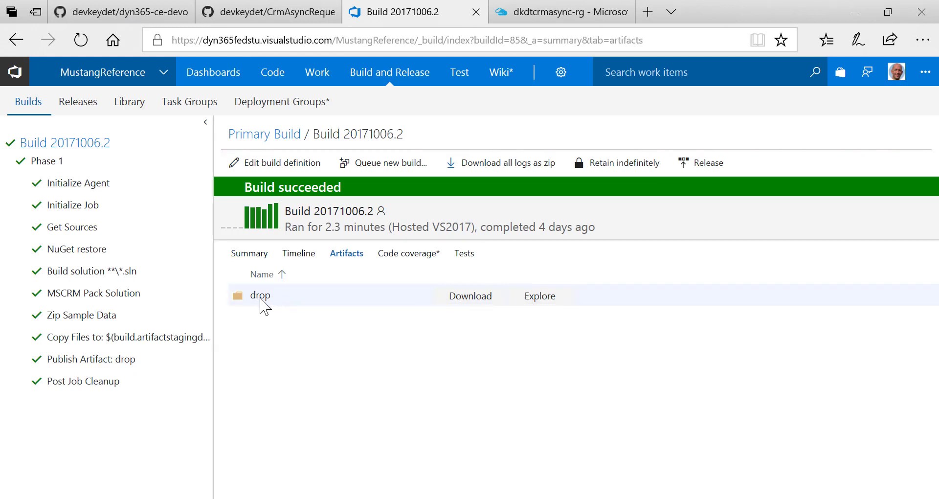
pyautogui.click(547, 300)
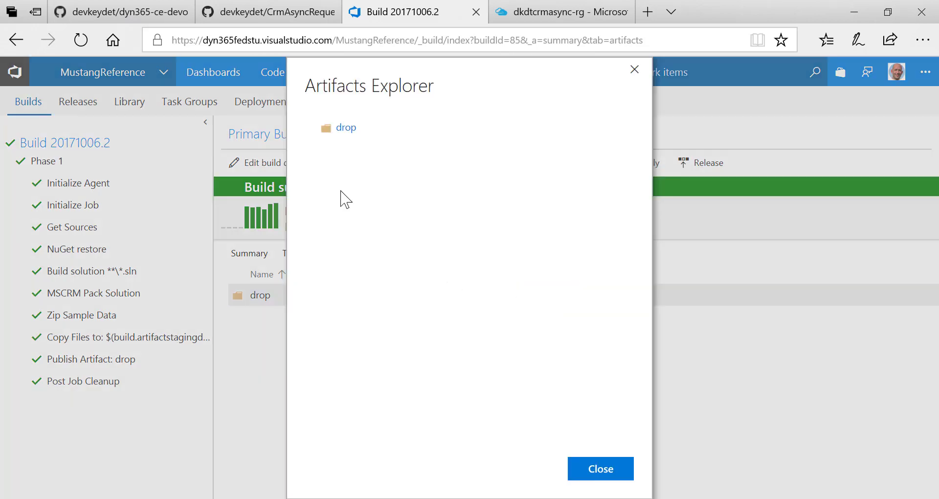
pyautogui.click(317, 128)
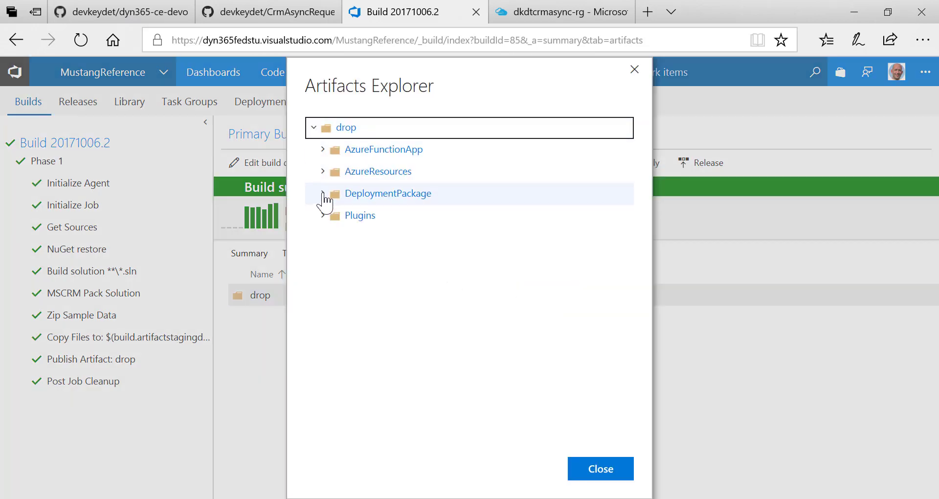
pyautogui.click(322, 194)
pyautogui.click(332, 215)
pyautogui.click(341, 237)
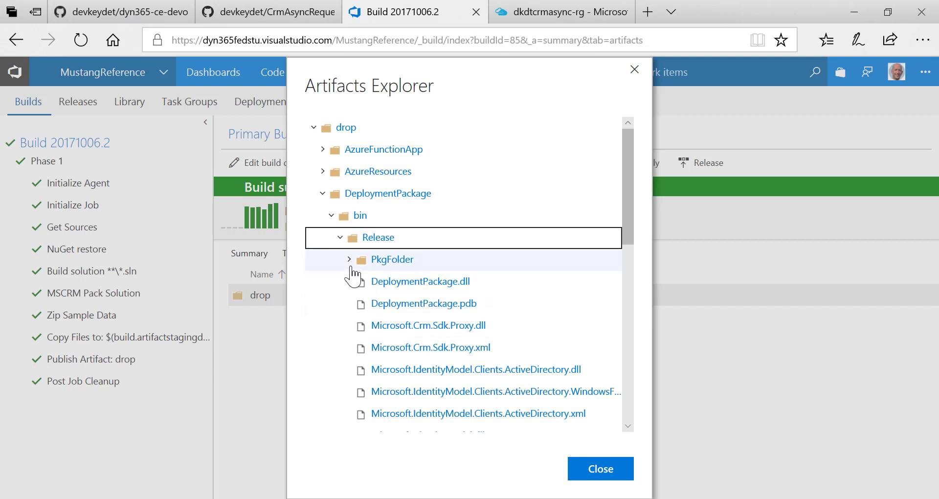
pyautogui.click(351, 263)
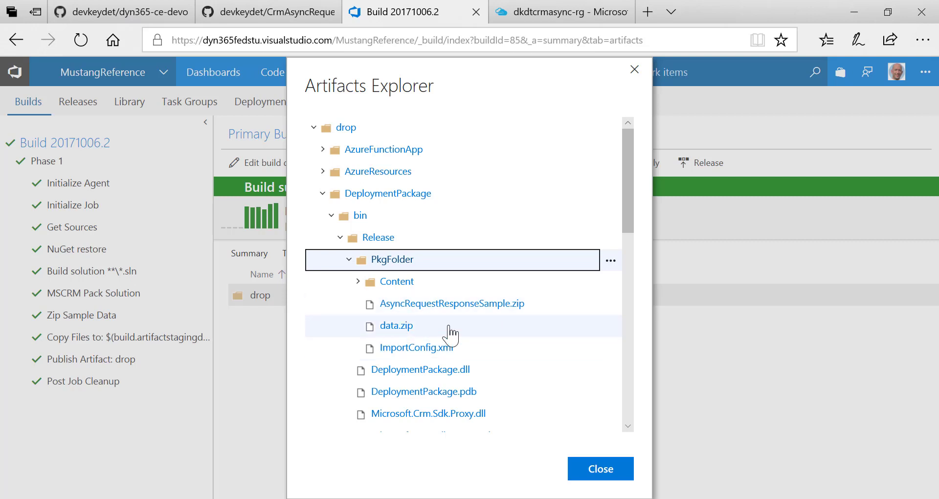
pyautogui.click(619, 476)
pyautogui.click(79, 106)
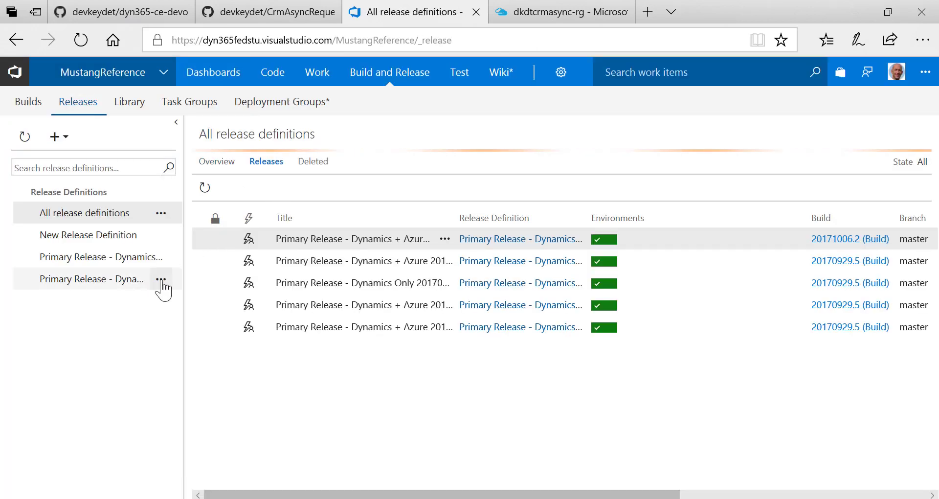
# Check the Dynamics Only environment's pre-deployment trigger is manual, then go back to its releases
pyautogui.click(160, 280)
pyautogui.click(203, 357)
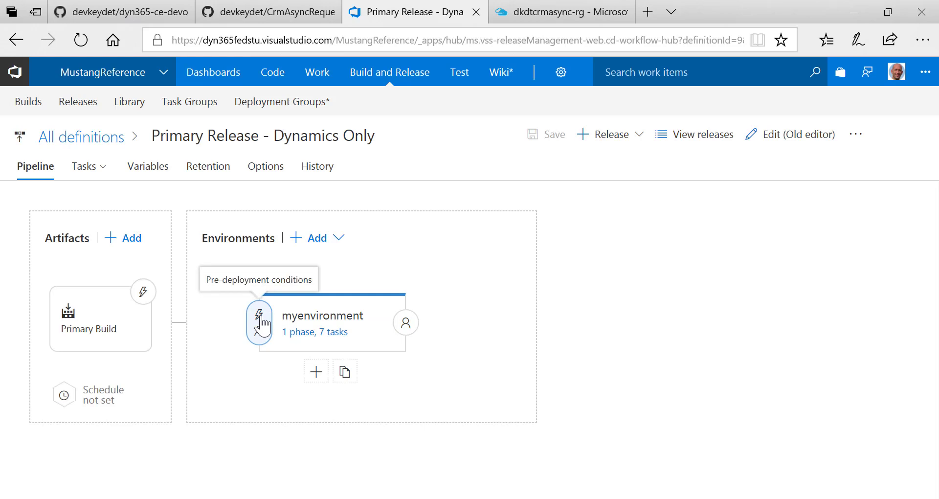
pyautogui.click(264, 323)
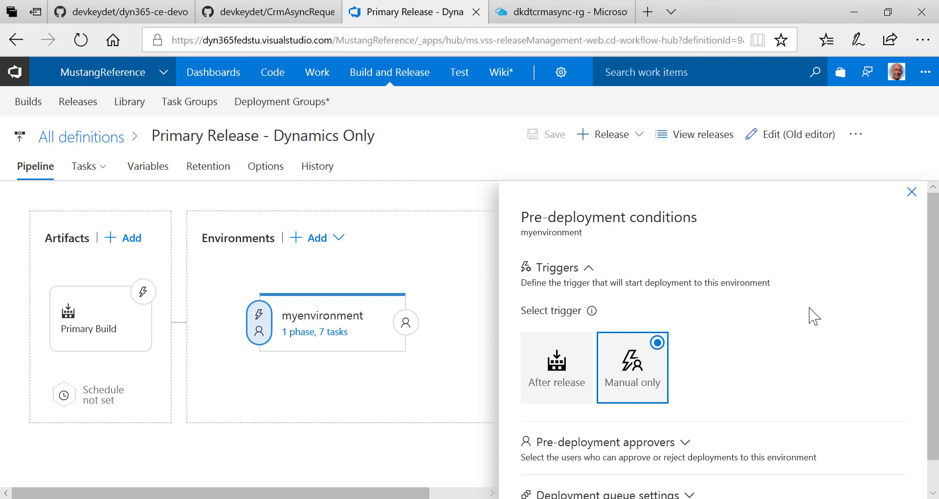
pyautogui.scroll(-1, 812, 317)
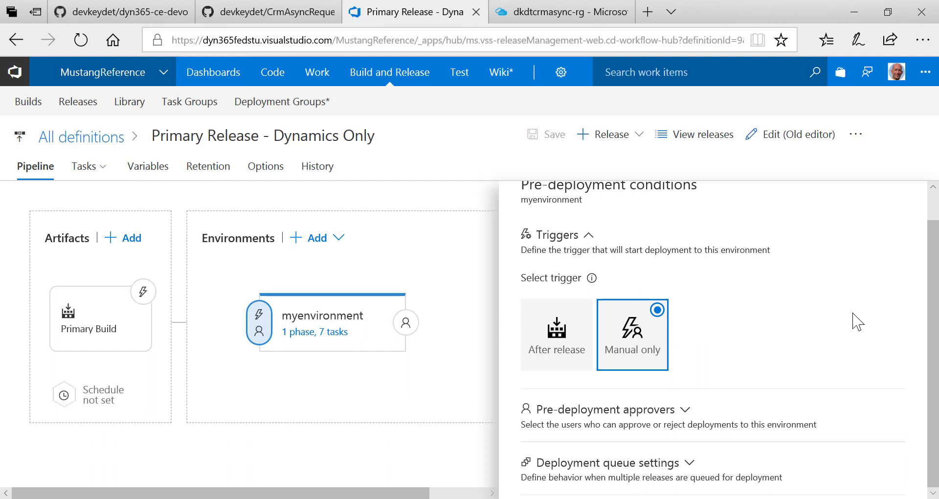
pyautogui.scroll(1, 918, 230)
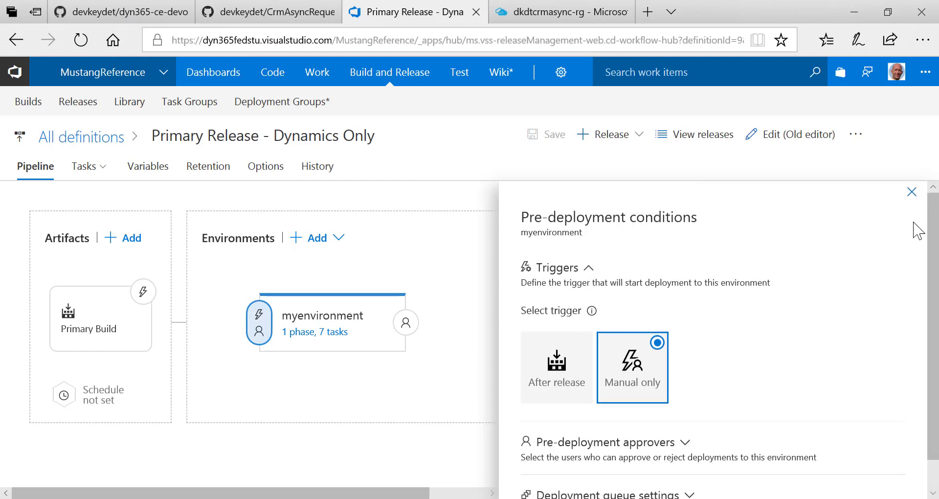
pyautogui.click(912, 192)
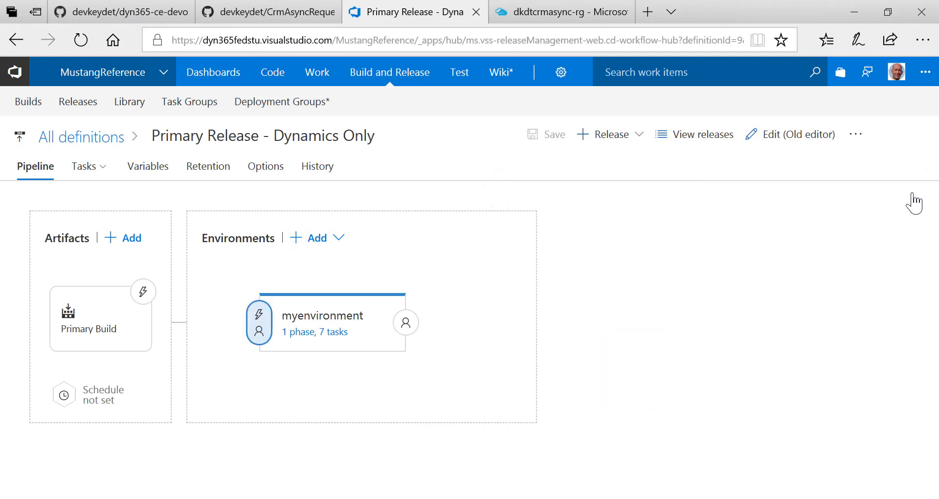
pyautogui.click(17, 43)
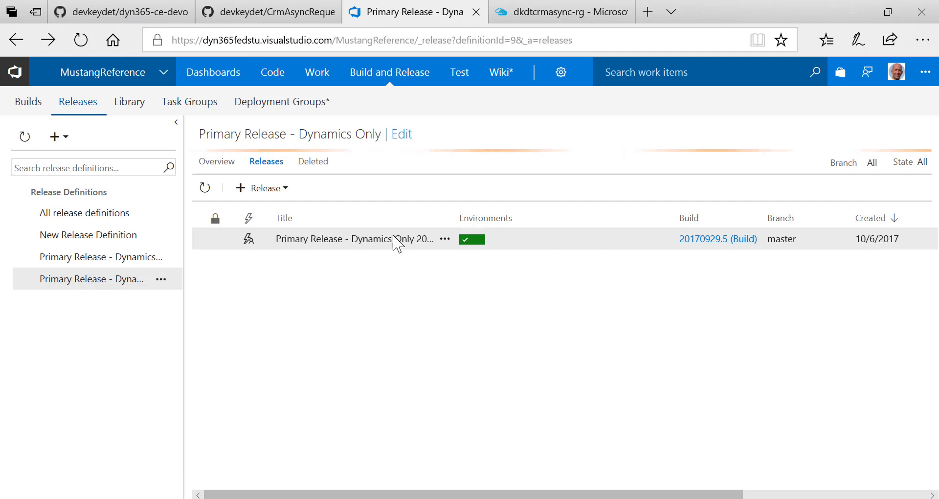
# Open release 20170929.5-054548 and view the Deploy Dynamics 365 Package step's log
pyautogui.click(349, 239)
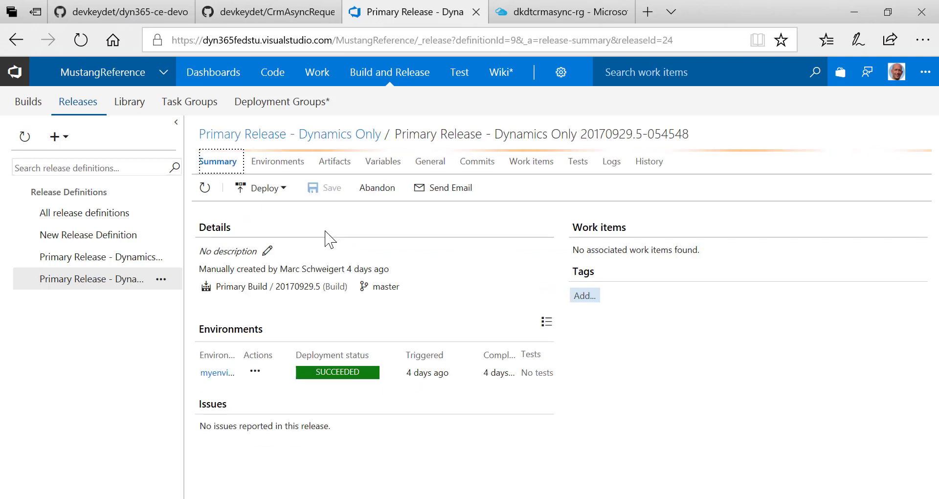
pyautogui.click(280, 190)
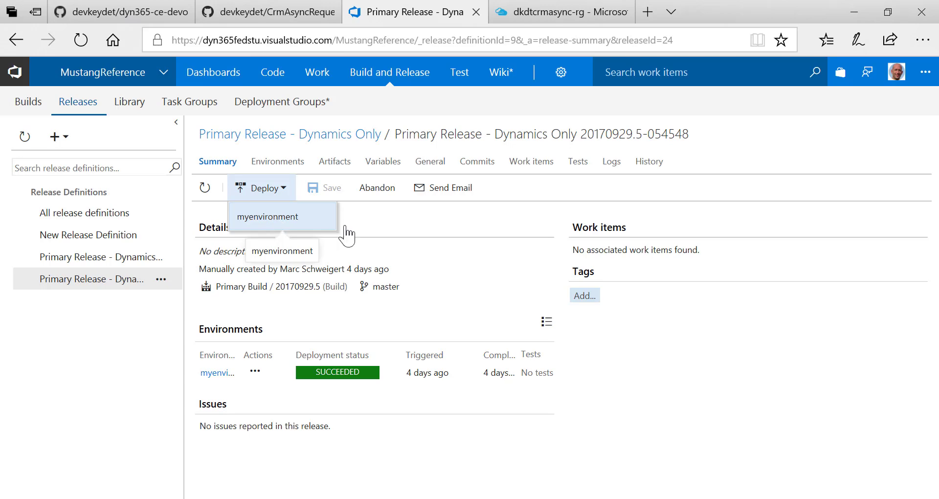
pyautogui.click(622, 167)
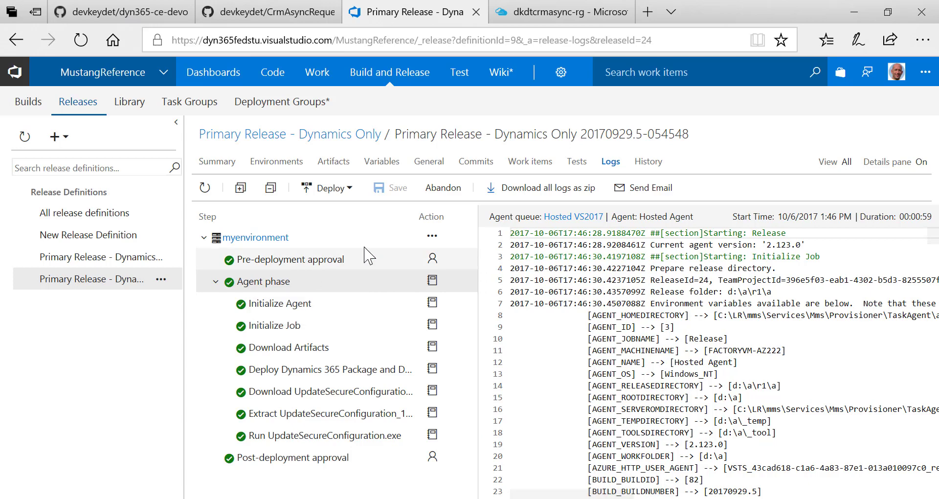
pyautogui.click(302, 307)
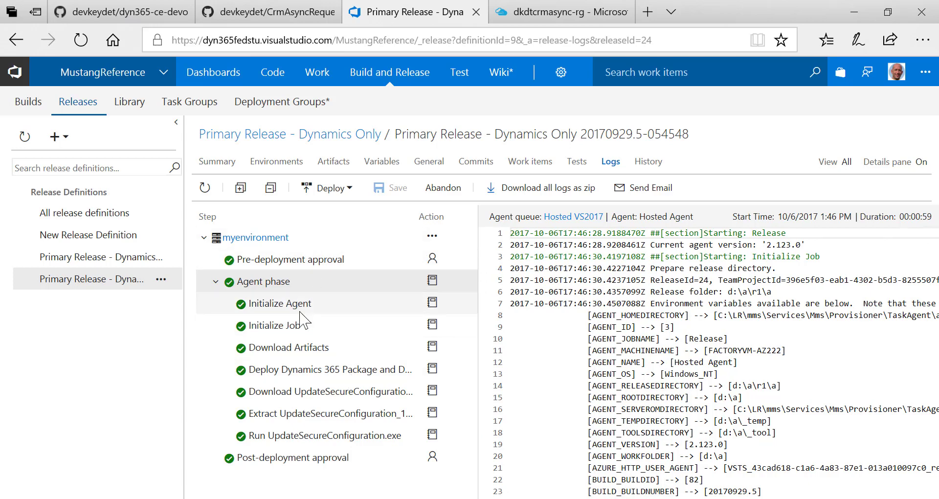
pyautogui.click(302, 333)
pyautogui.click(313, 348)
pyautogui.click(318, 370)
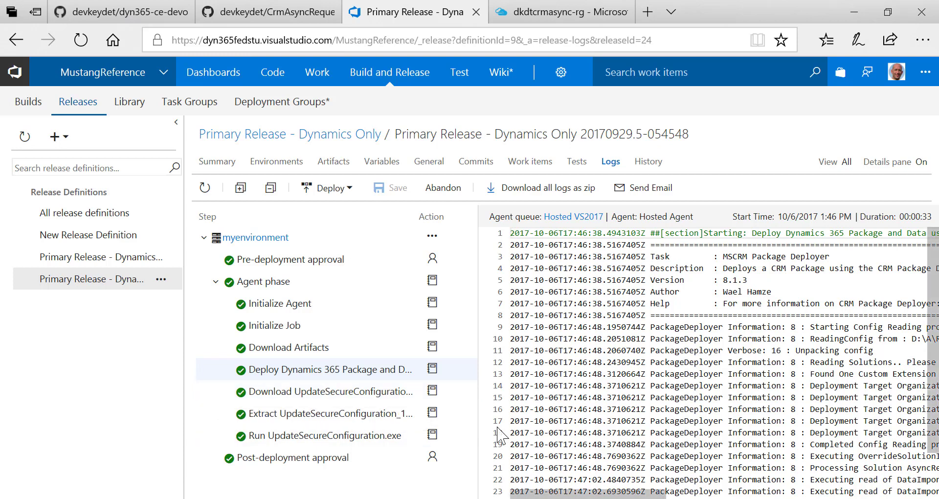
# Check the dyn365-ce-devops repository's clone options, then return to the VSTS build definitions window
pyautogui.click(119, 19)
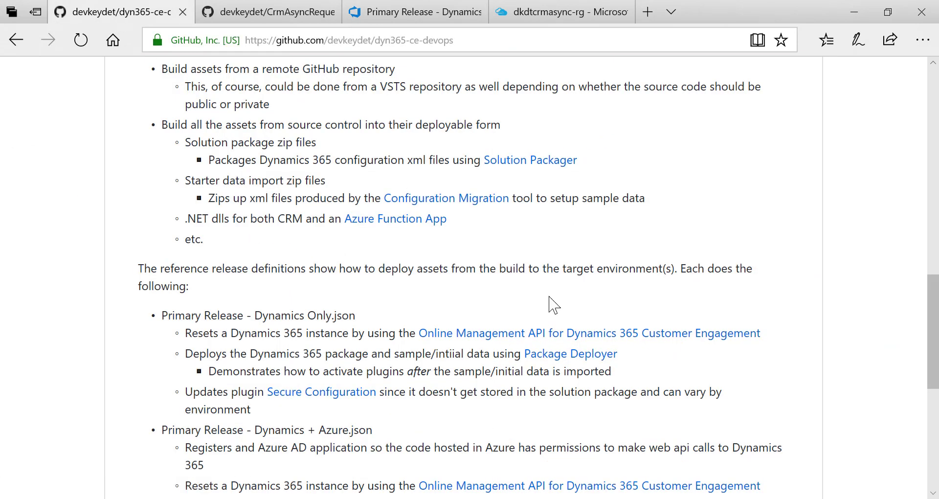
pyautogui.scroll(10, 550, 304)
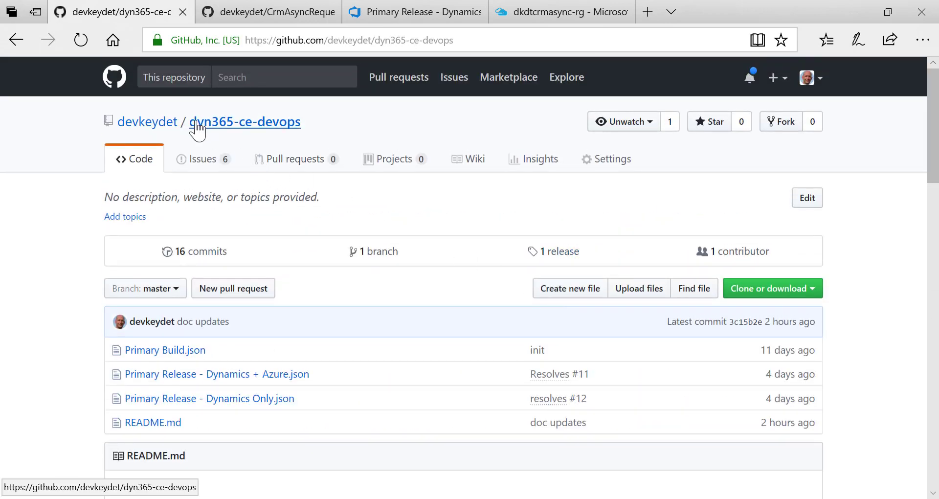
pyautogui.click(798, 295)
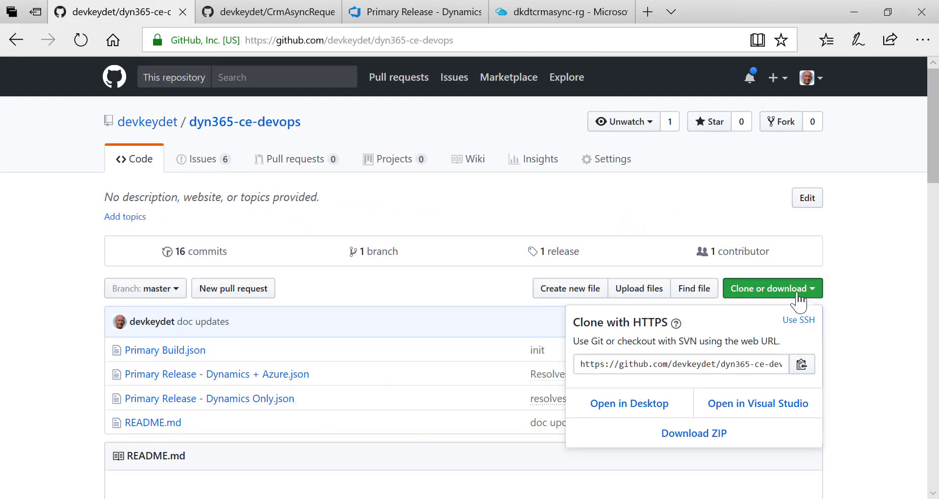
pyautogui.click(868, 303)
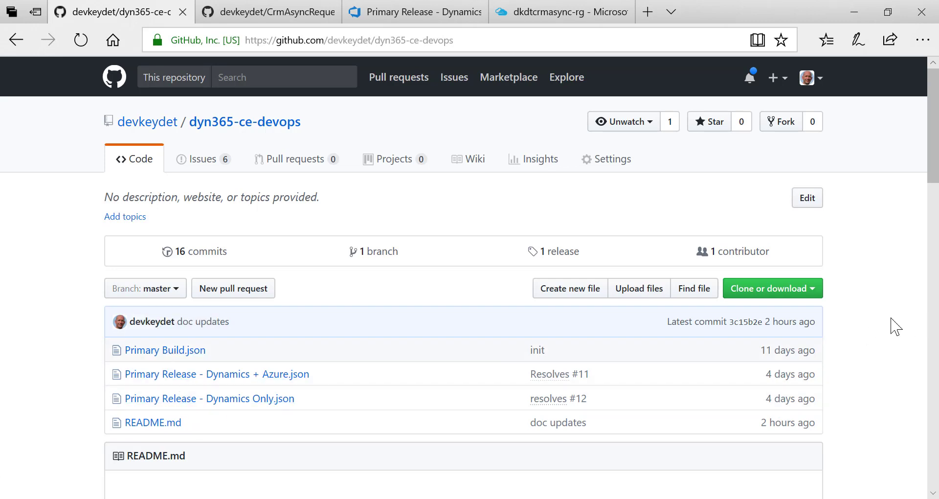
pyautogui.moveTo(178, 498)
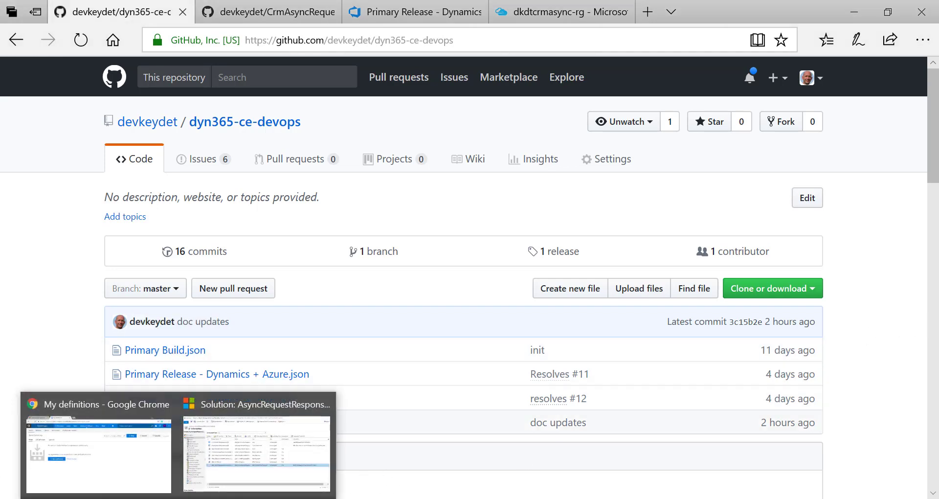
pyautogui.click(130, 474)
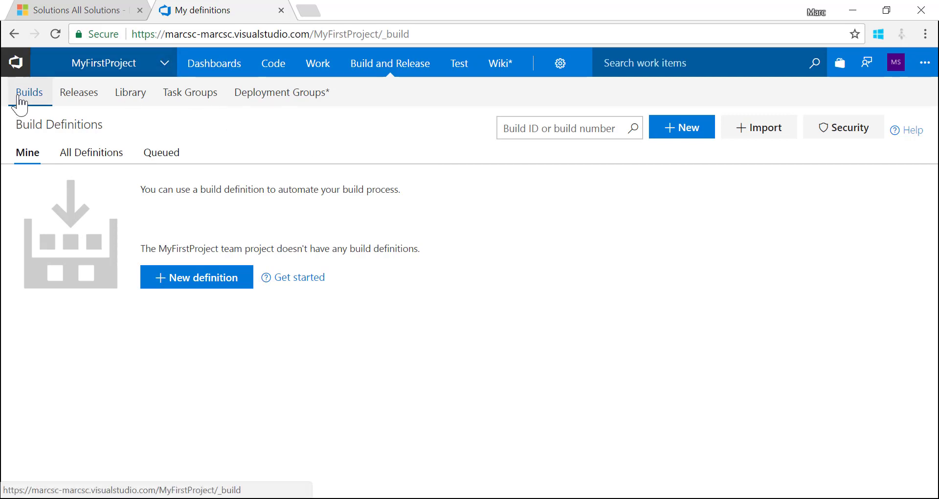
# Import Primary Build.json from the Builds page as a new build definition
pyautogui.click(399, 75)
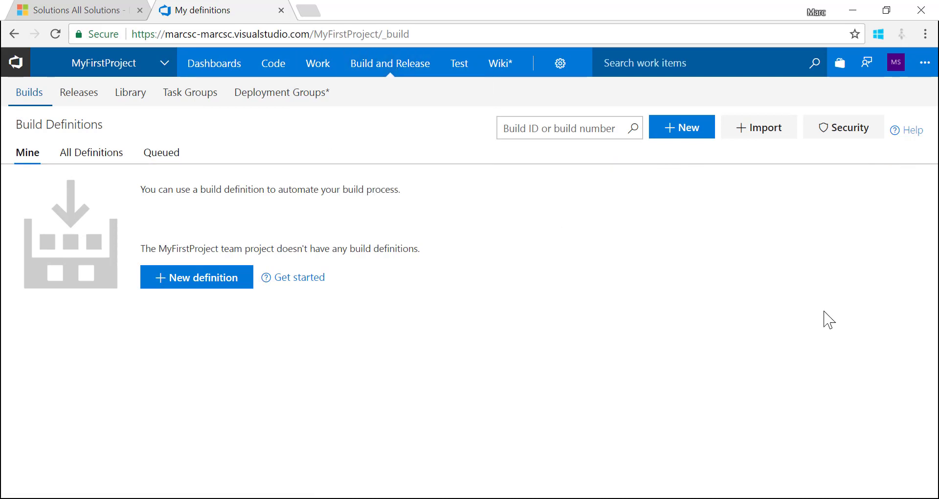
pyautogui.click(739, 128)
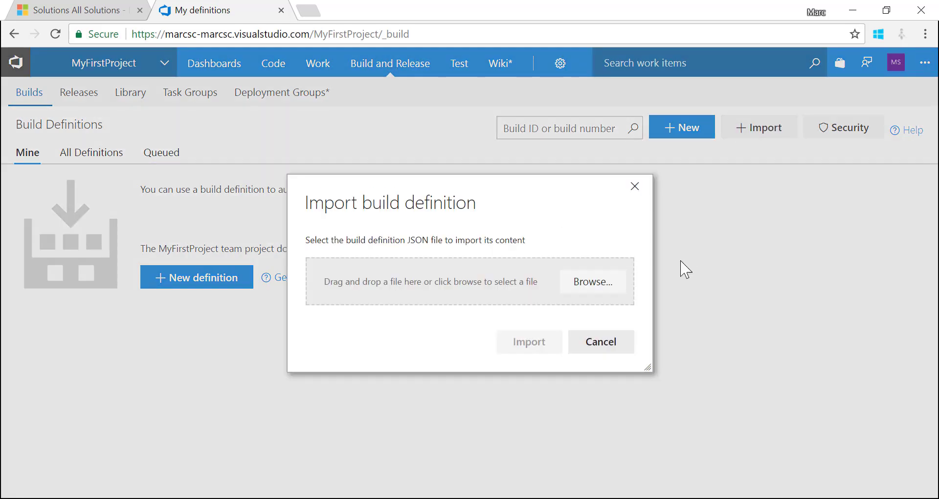
pyautogui.click(598, 284)
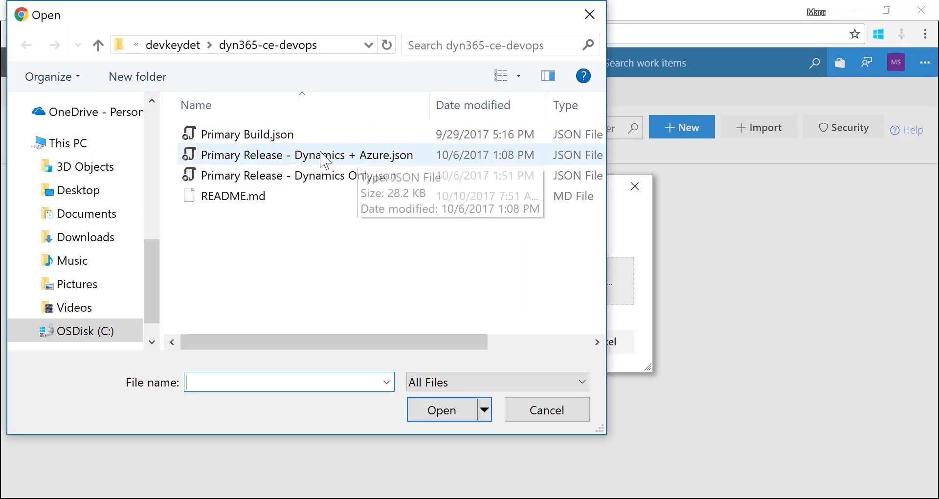
pyautogui.click(279, 136)
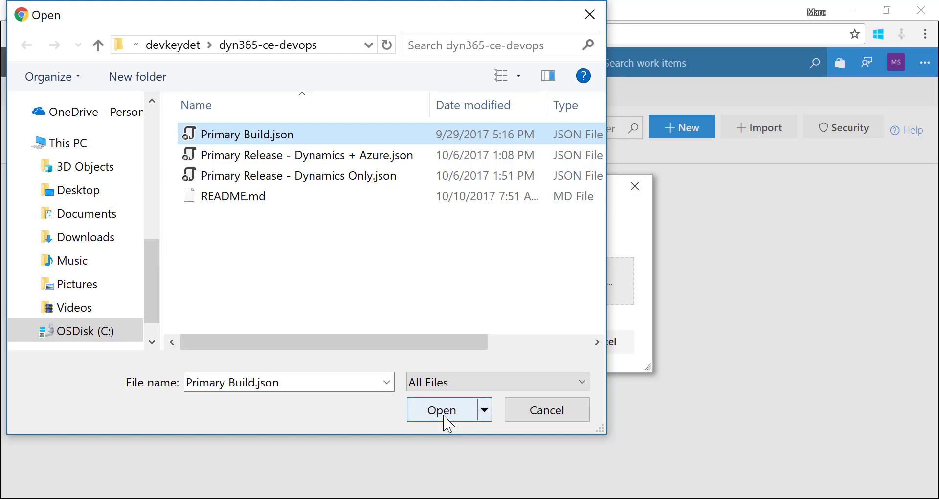
pyautogui.click(442, 411)
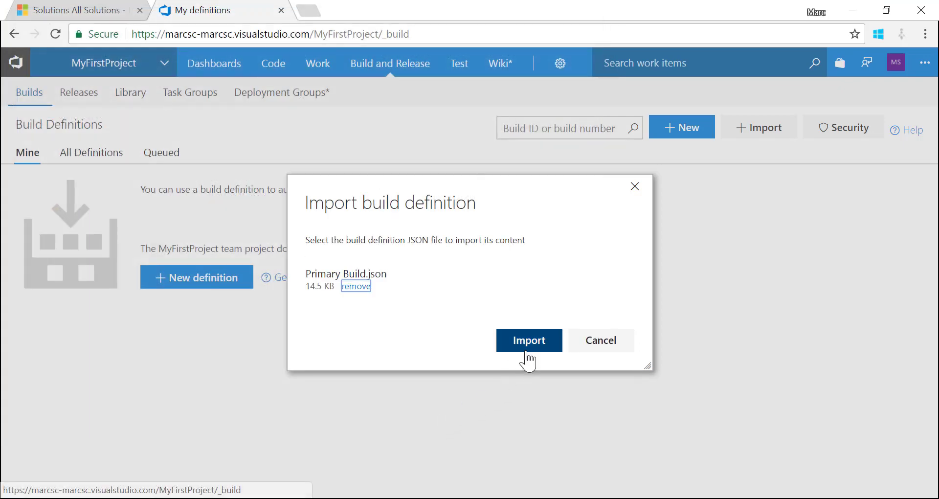
pyautogui.click(528, 340)
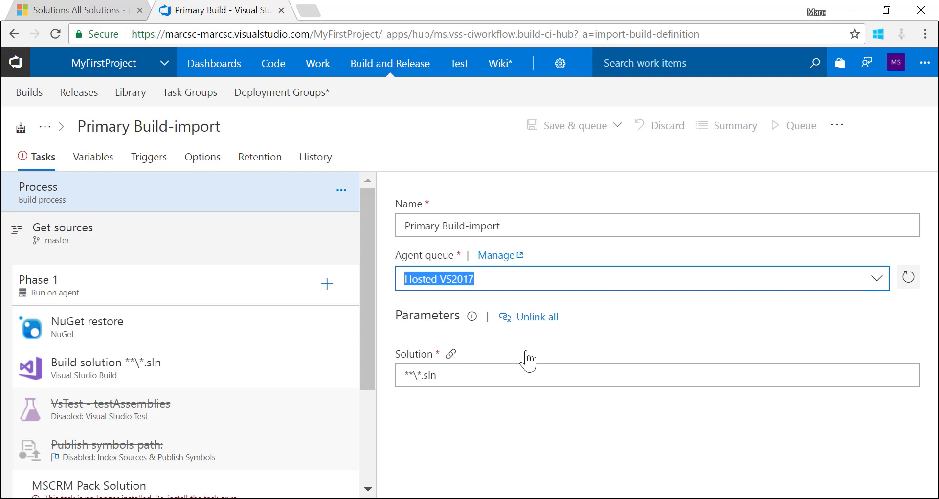
# Keep Hosted VS2017 as the agent queue and open the Get sources settings
pyautogui.click(877, 287)
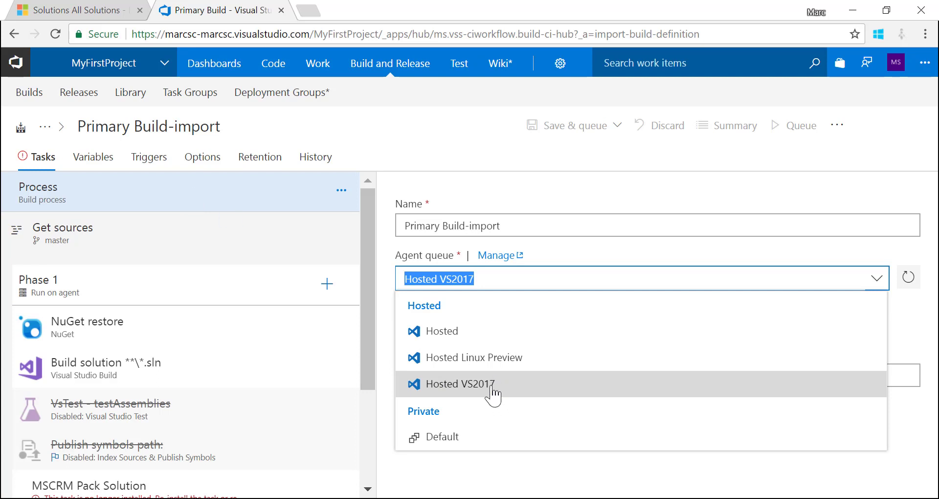
pyautogui.click(493, 391)
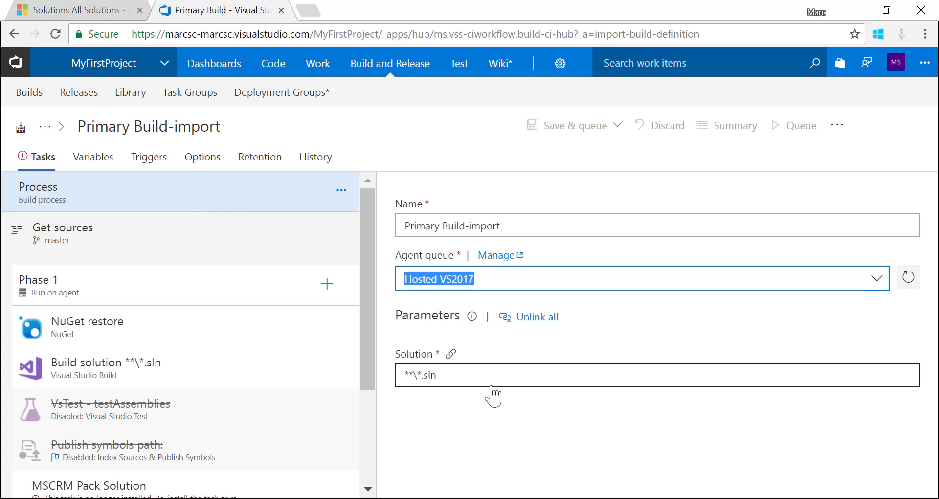
pyautogui.click(110, 252)
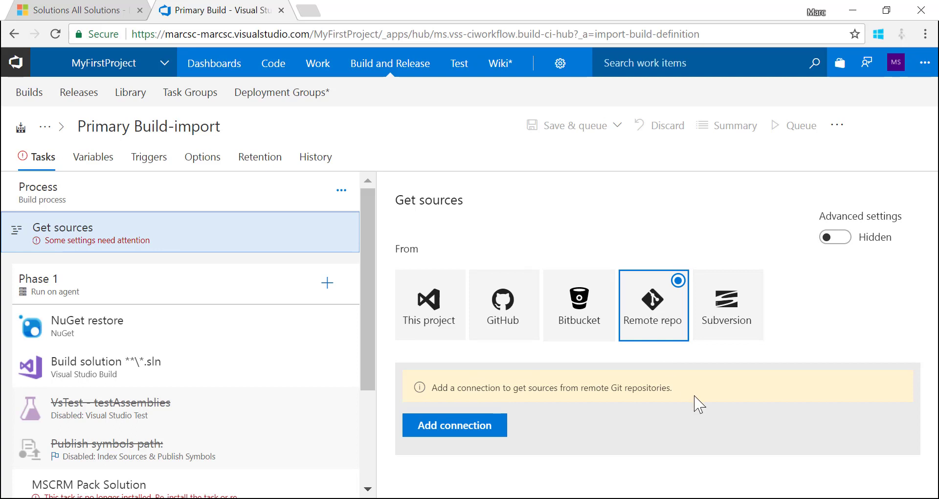
# Add a Git connection named after the GitHub account plus 'CrmAsyncRequestResponseSampleV2'
pyautogui.click(475, 430)
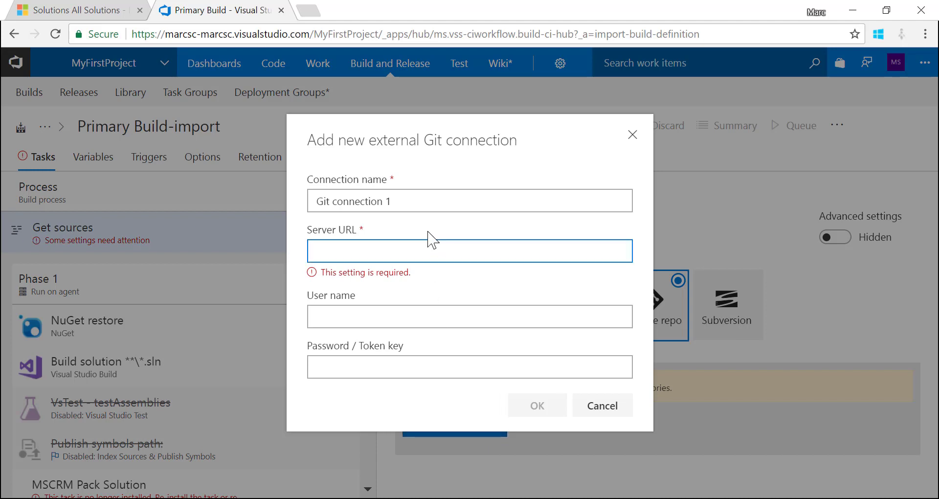
pyautogui.write('GitHub')
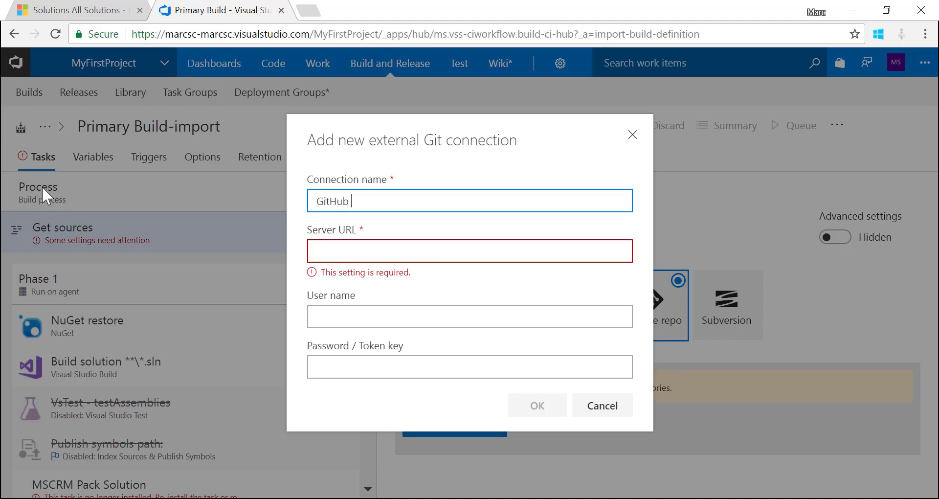
pyautogui.write(' devkeydet')
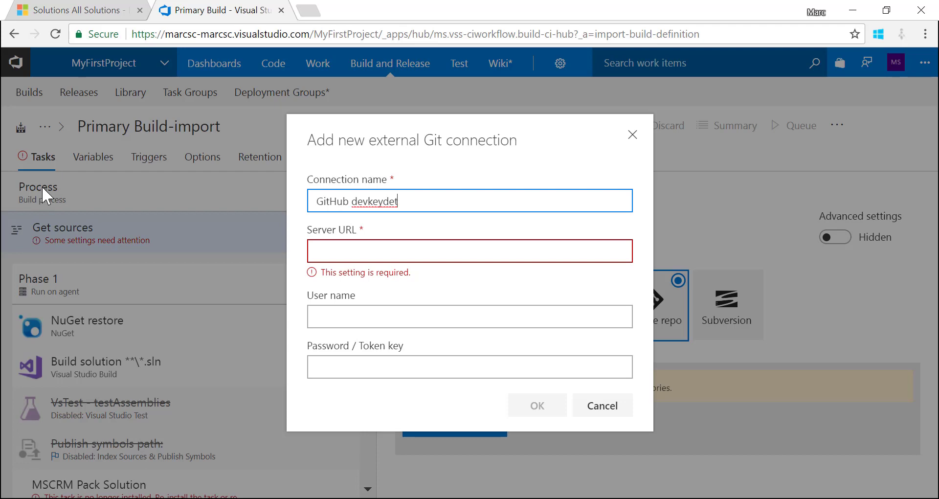
pyautogui.hotkey('alt', 'Tab')
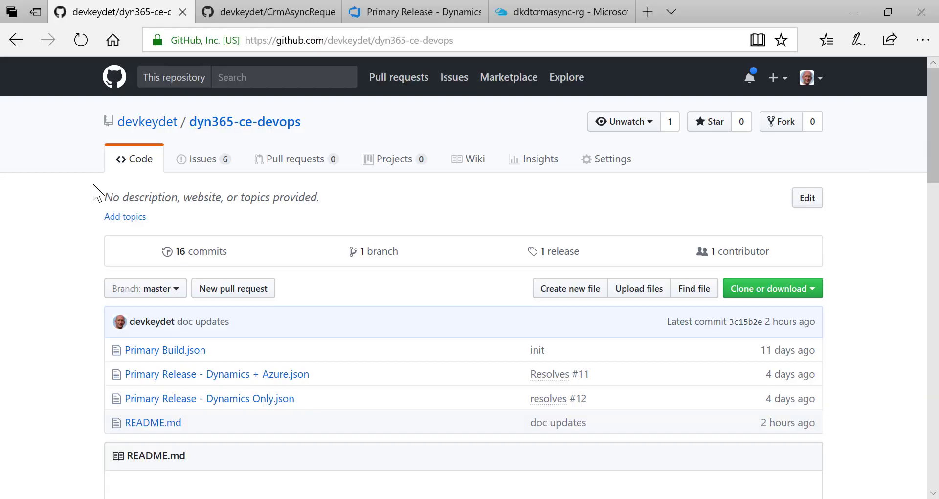
pyautogui.moveTo(305, 123); pyautogui.dragTo(189, 130)
pyautogui.hotkey('alt', 'Tab')
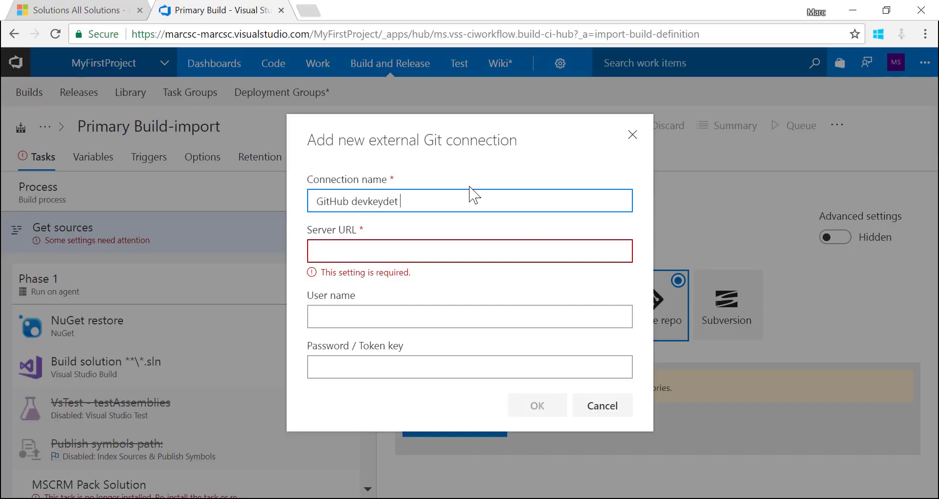
pyautogui.hotkey('alt', 'Tab')
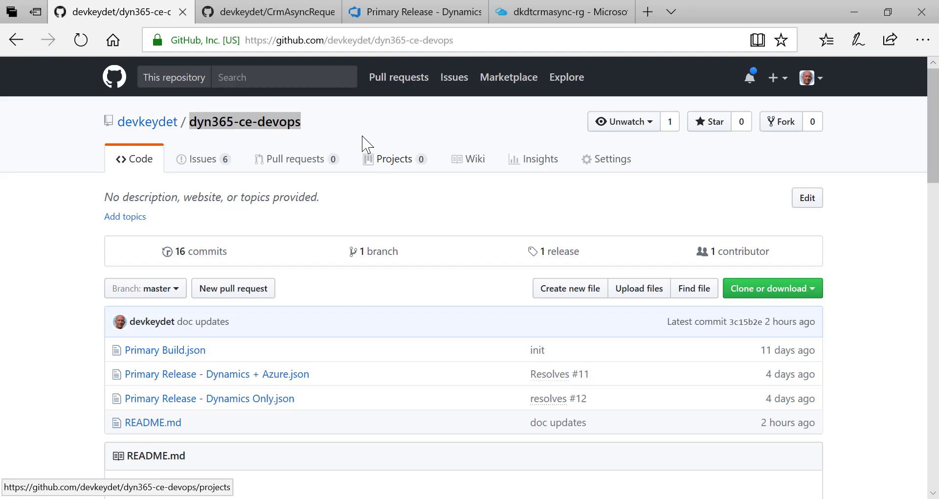
pyautogui.click(276, 14)
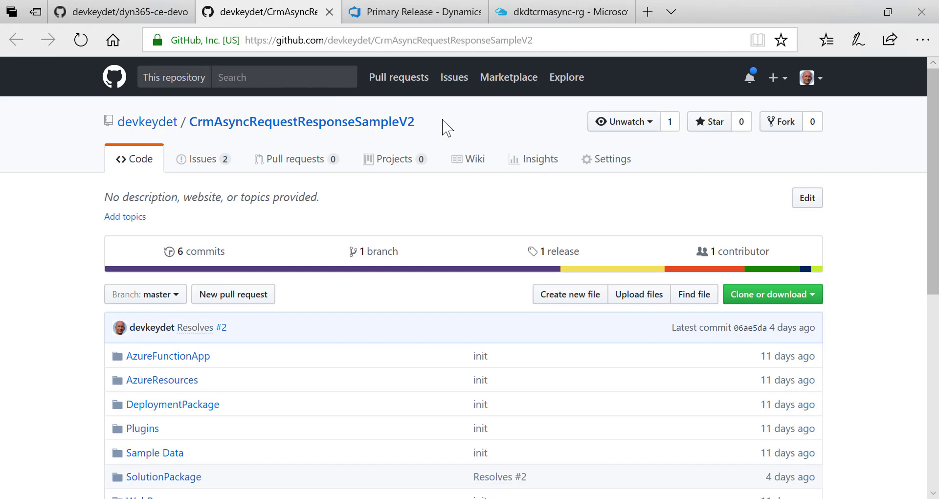
pyautogui.scroll(-4, 444, 132)
pyautogui.scroll(4, 436, 134)
pyautogui.moveTo(435, 133); pyautogui.dragTo(191, 126)
pyautogui.hotkey('ctrl', 'c')
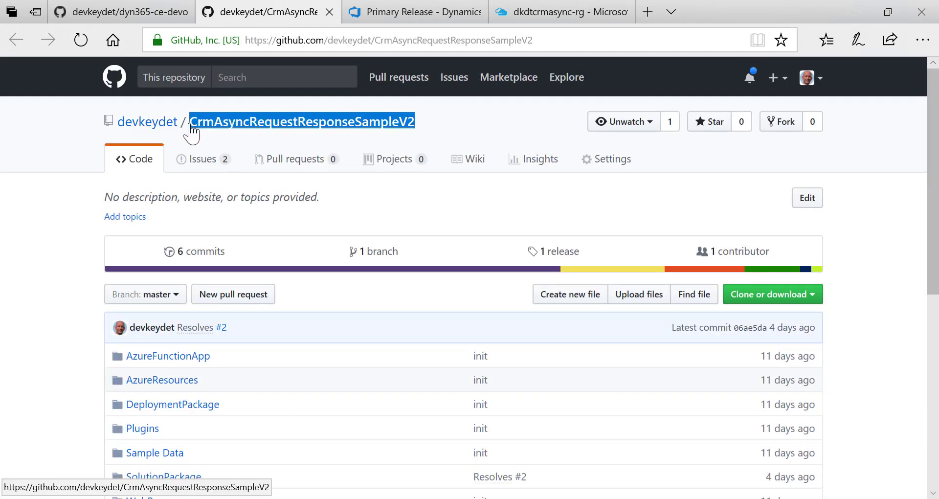
pyautogui.hotkey('alt', 'Tab')
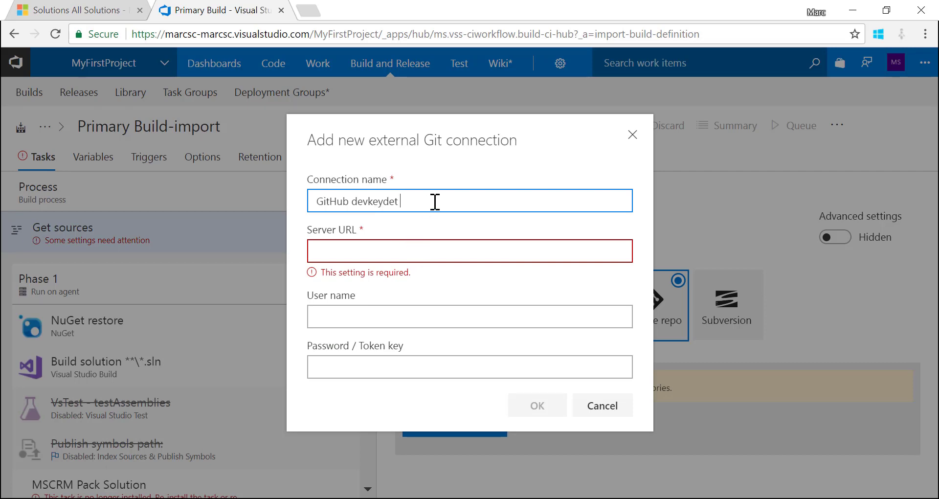
pyautogui.hotkey('ctrl', 'v')
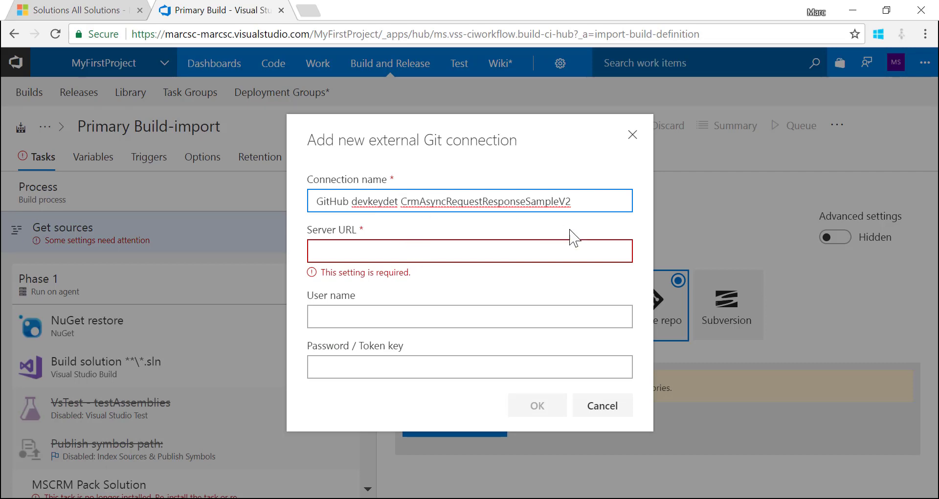
# Paste the repository's GitHub web address as Server URL and save the connection
pyautogui.hotkey('alt', 'Tab')
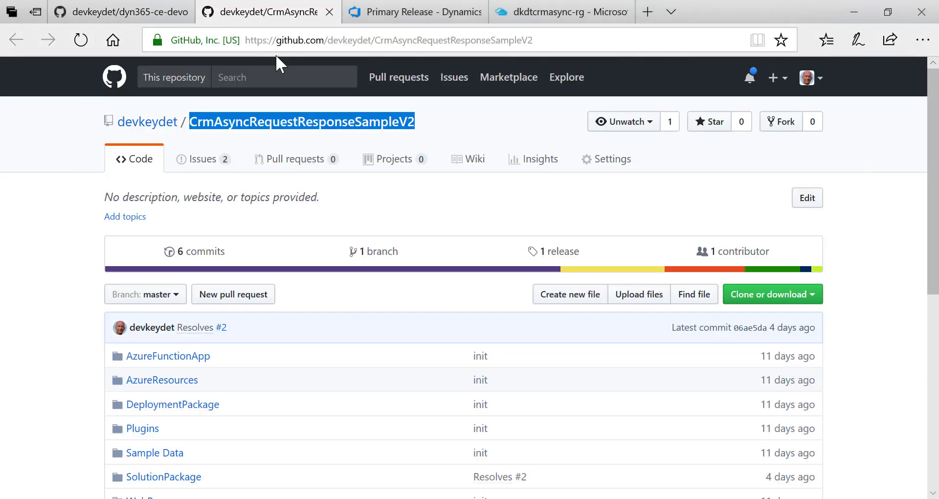
pyautogui.click(555, 41)
pyautogui.hotkey('ctrl', 'c')
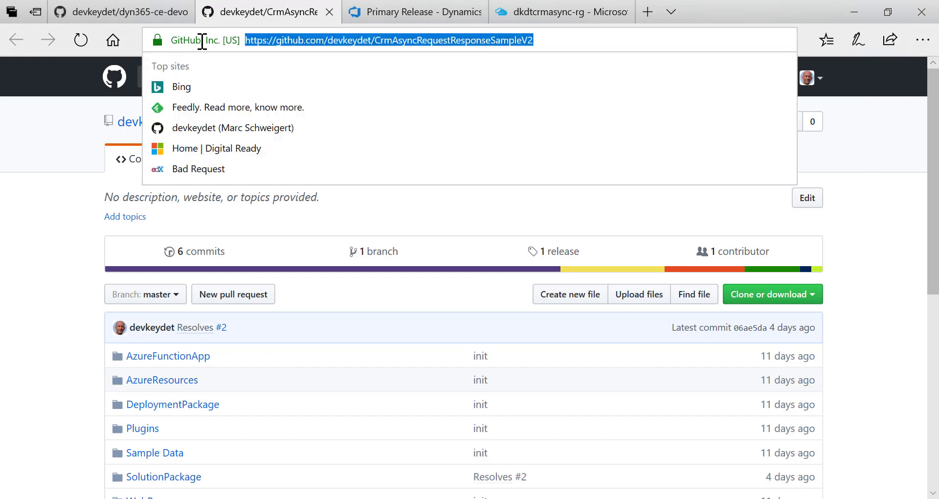
pyautogui.hotkey('alt', 'Tab')
pyautogui.click(543, 256)
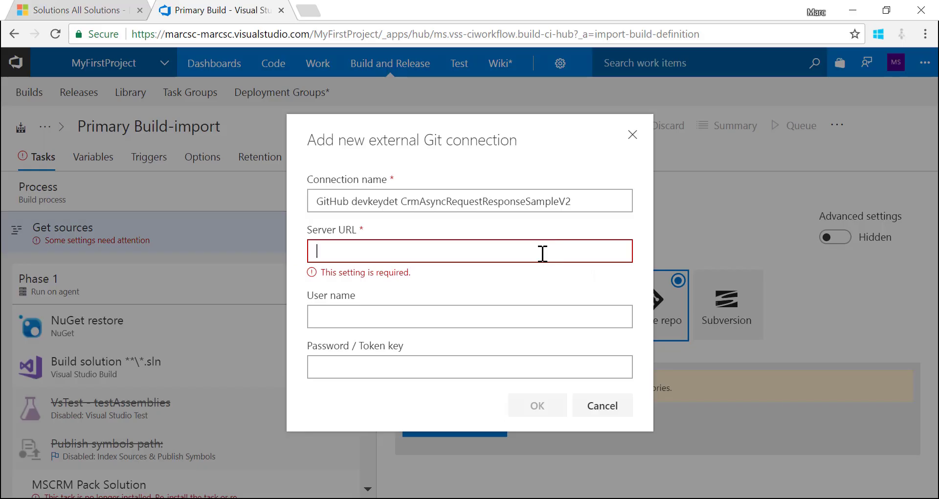
pyautogui.hotkey('ctrl', 'v')
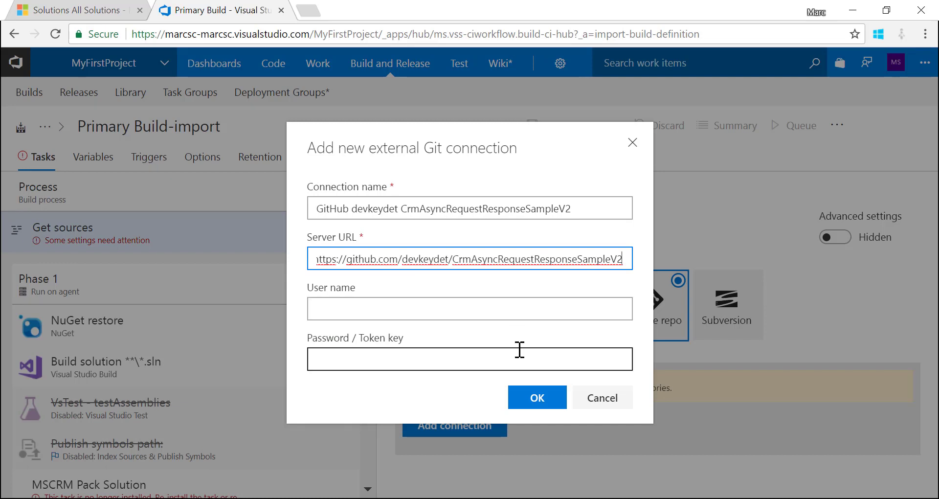
pyautogui.click(546, 401)
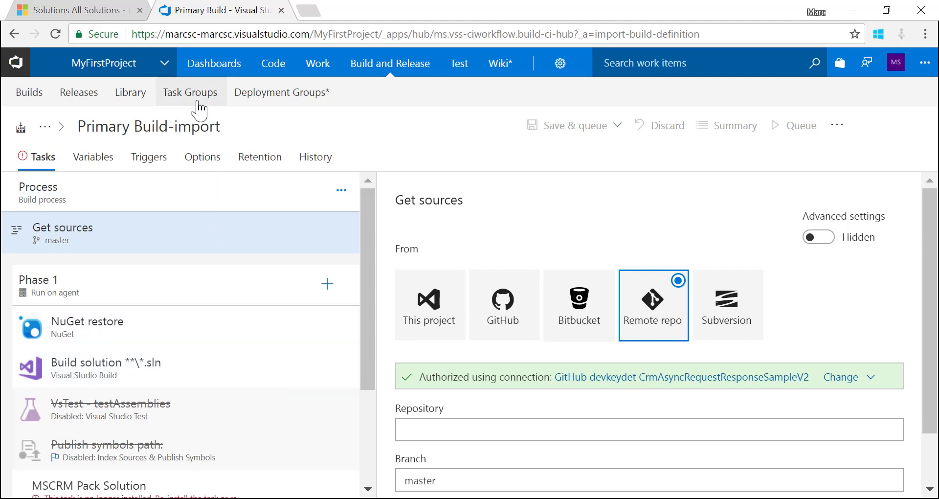
# Rename the build definition from 'Primary Build-import' to 'Primary Build'
pyautogui.click(232, 127)
pyautogui.click(232, 127)
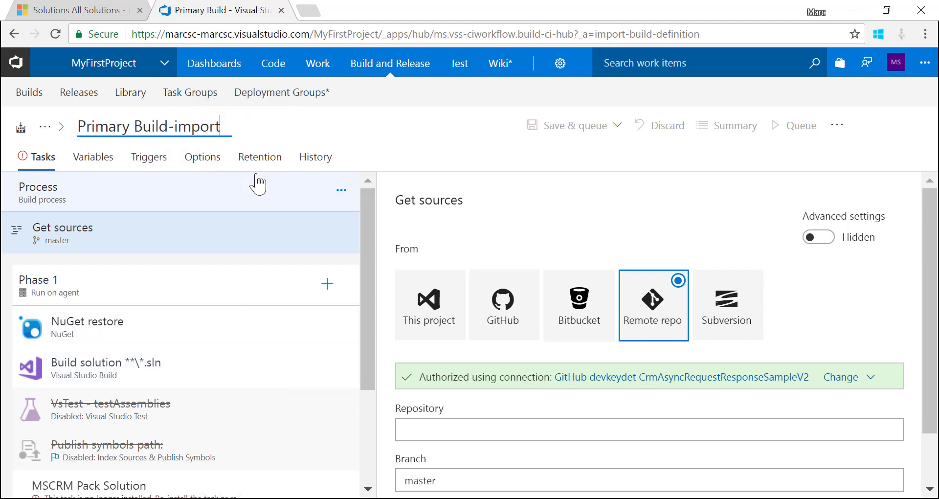
pyautogui.press('BackSpace')
pyautogui.press('BackSpace')
pyautogui.press('BackSpace')
pyautogui.press('BackSpace')
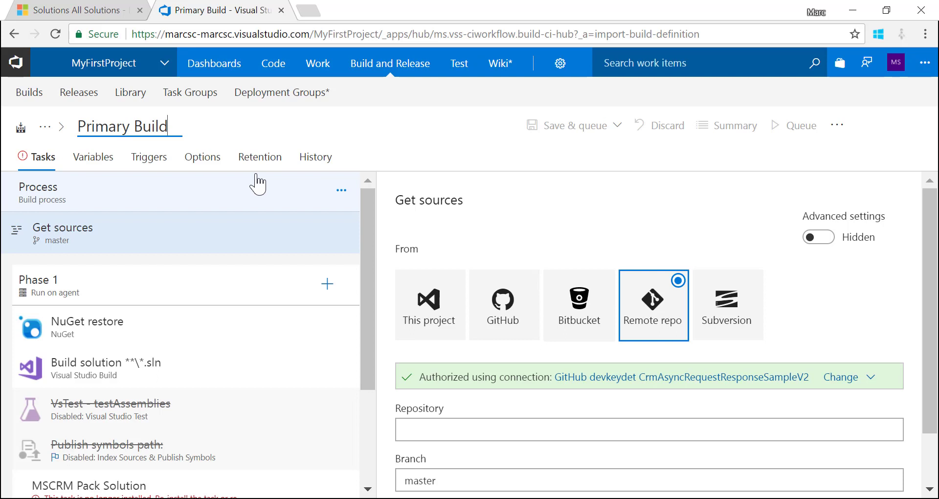
pyautogui.click(428, 143)
# Inspect the NuGet restore and MSCRM Pack Solution tasks, then open a new browser tab
pyautogui.click(158, 336)
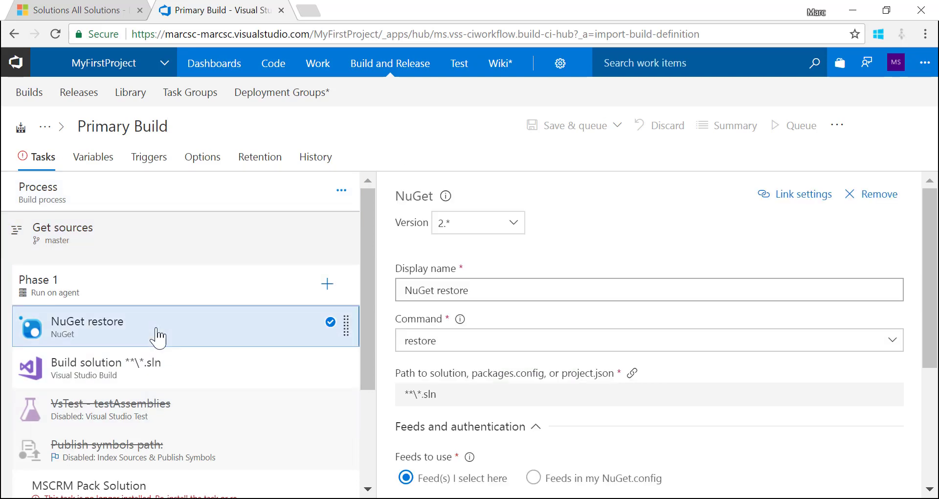
pyautogui.scroll(-3, 158, 336)
pyautogui.click(256, 358)
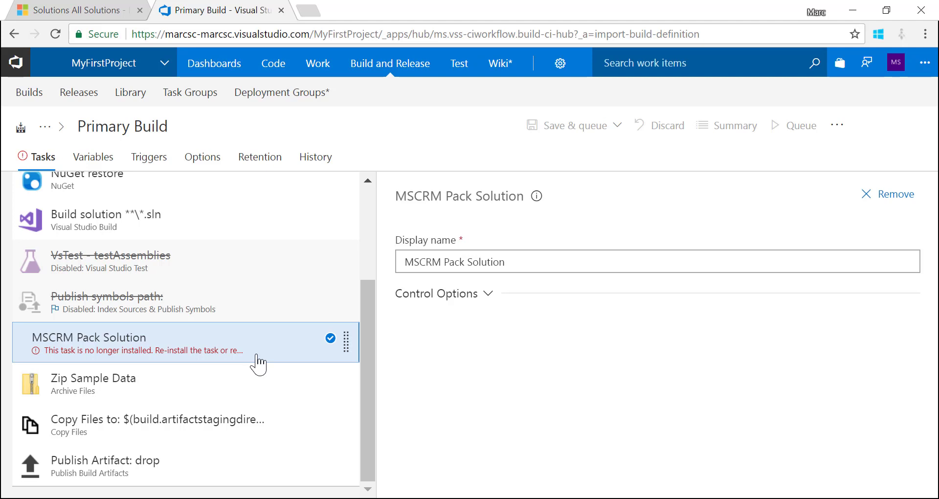
pyautogui.click(309, 10)
# Search the Visual Studio Marketplace for 'Dynamics' and open the Dynamics 365 Build Tools extension
pyautogui.write('visual')
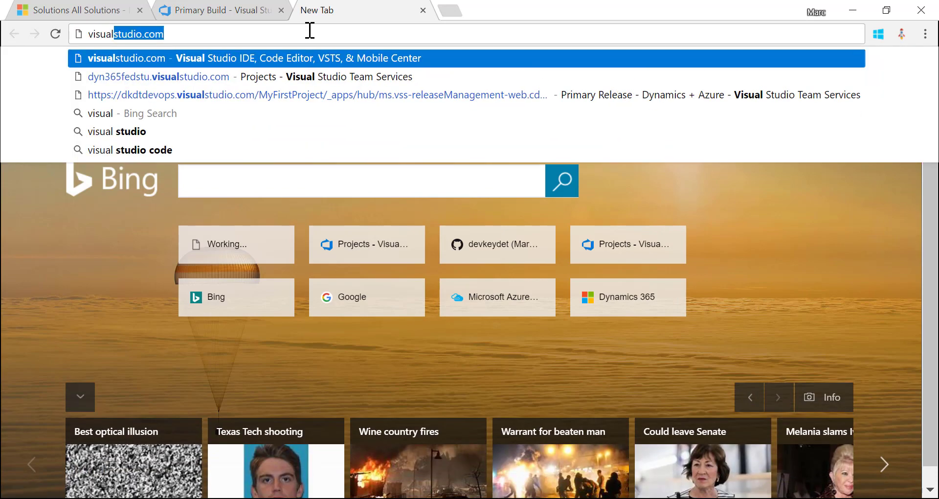
pyautogui.press('Return')
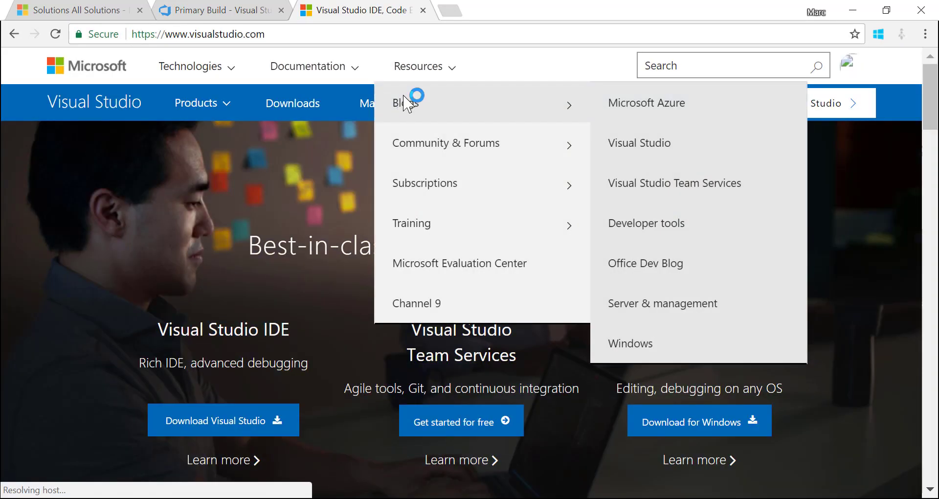
pyautogui.click(404, 101)
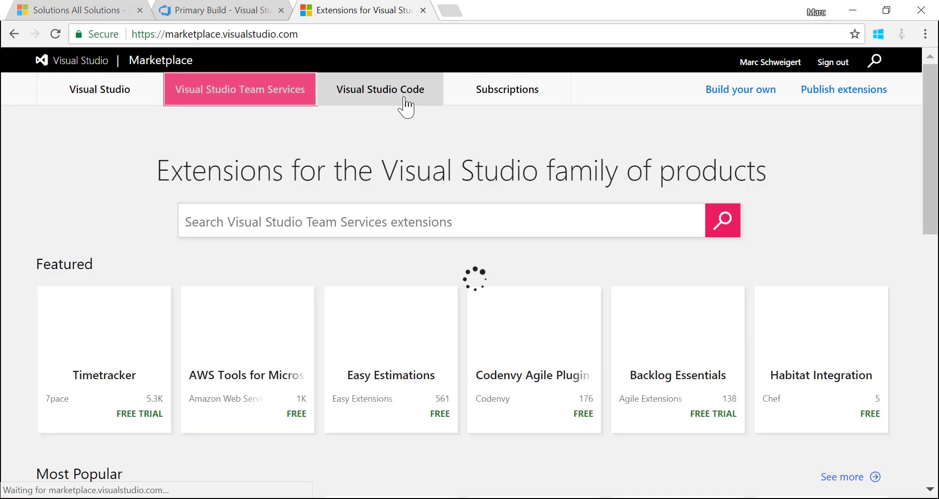
pyautogui.click(348, 230)
pyautogui.write('Dy')
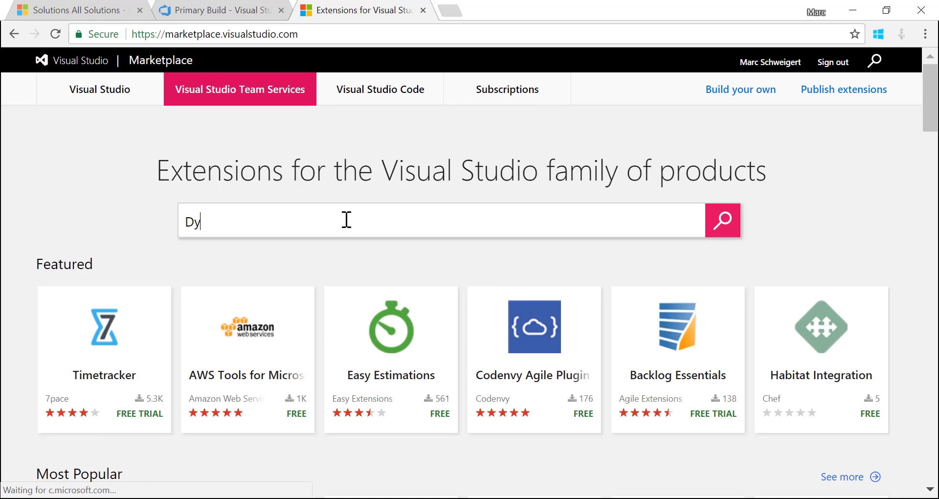
pyautogui.write('nak')
pyautogui.write('ics')
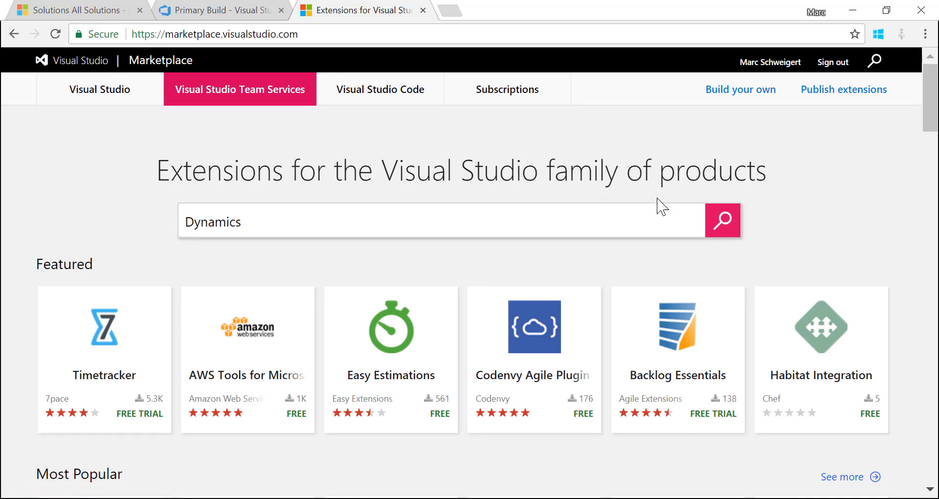
pyautogui.click(723, 219)
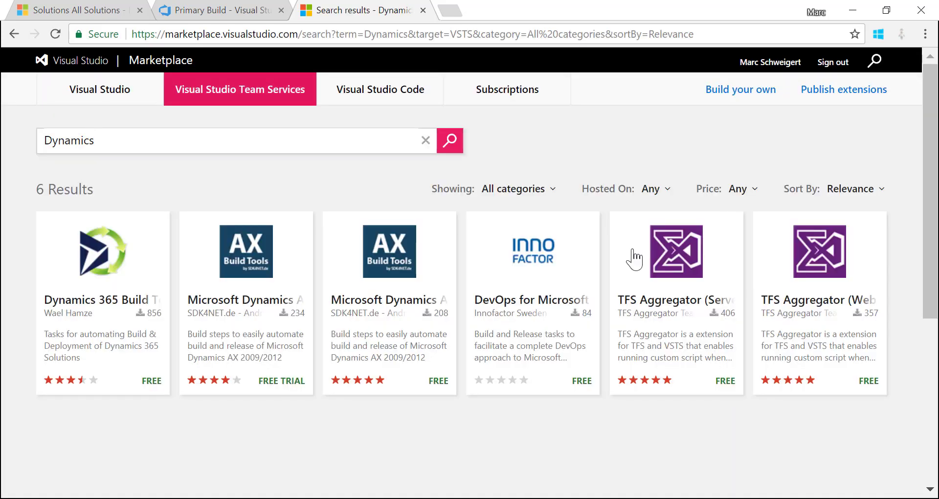
pyautogui.click(113, 266)
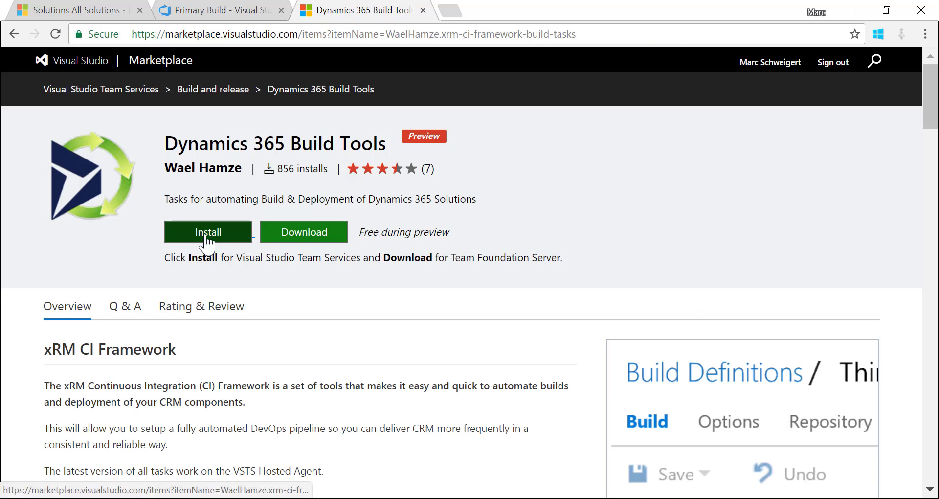
# Start installing Dynamics 365 Build Tools and review the account list without changing it
pyautogui.click(207, 233)
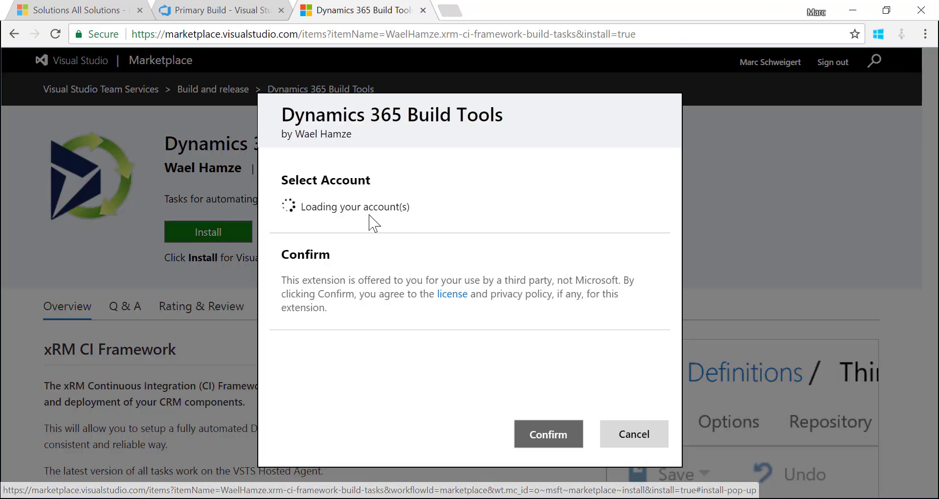
pyautogui.click(496, 236)
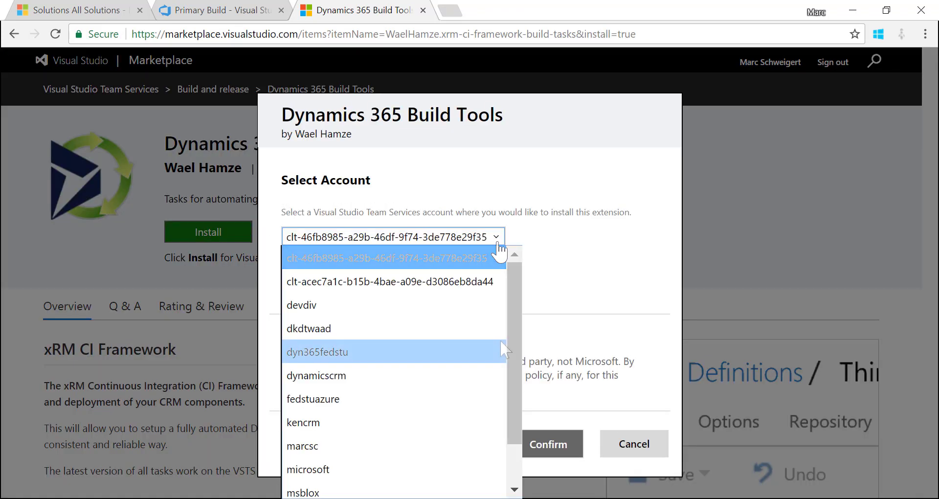
pyautogui.scroll(-1, 499, 339)
pyautogui.scroll(1, 504, 349)
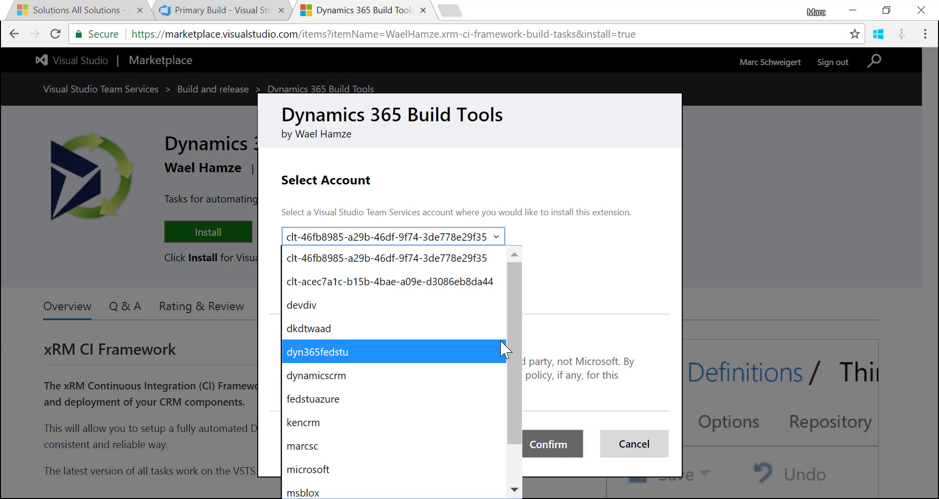
pyautogui.click(624, 322)
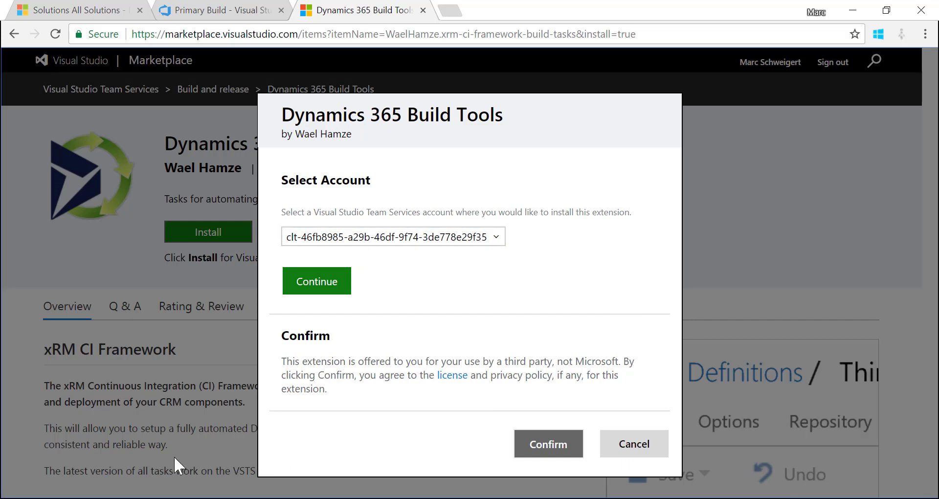
pyautogui.rightClick(179, 498)
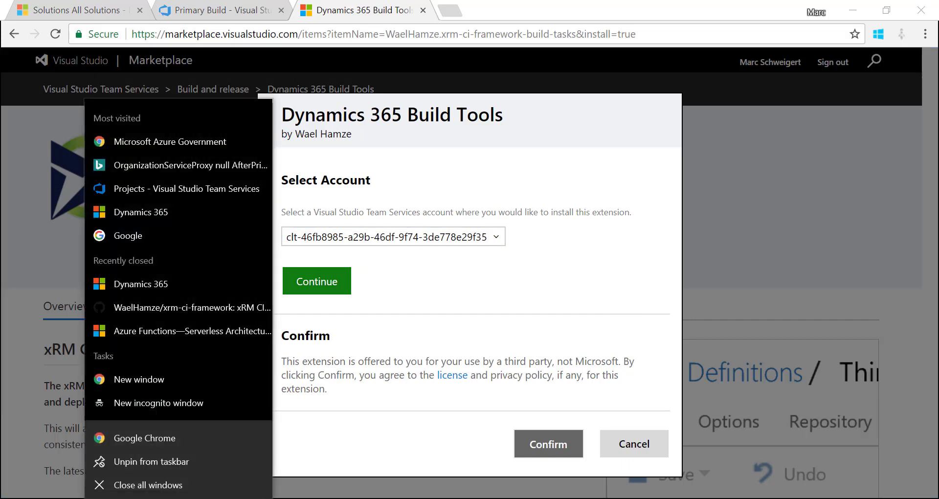
# In a new incognito window, go to visualstudio.com and its extensions Marketplace
pyautogui.click(169, 399)
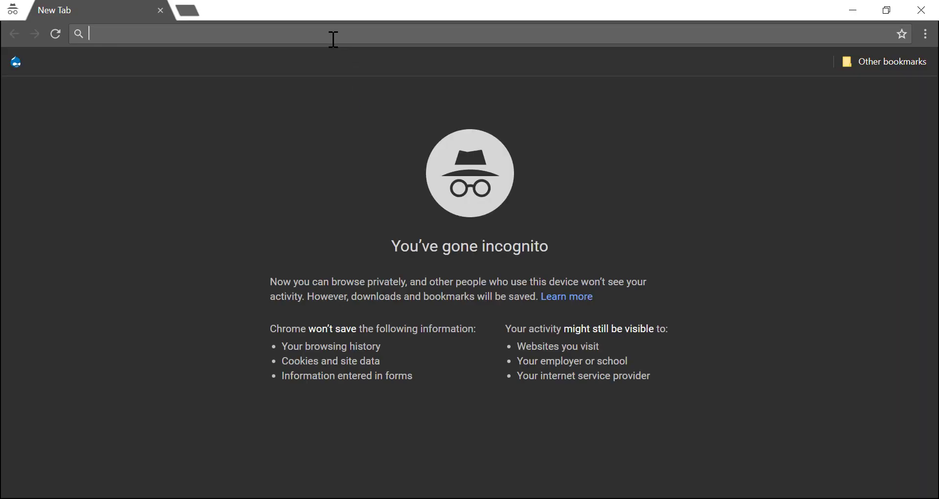
pyautogui.write('ma')
pyautogui.press('BackSpace')
pyautogui.press('BackSpace')
pyautogui.press('BackSpace')
pyautogui.write('visua')
pyautogui.press('Return')
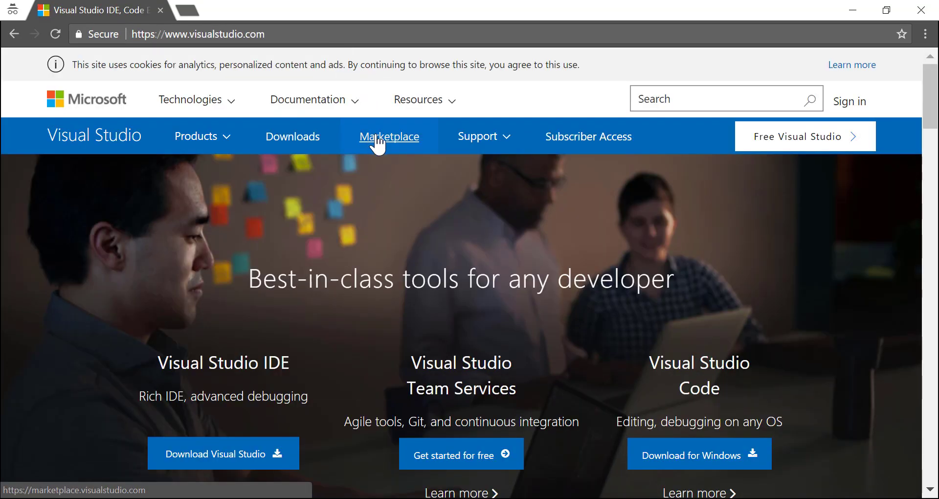
pyautogui.click(378, 142)
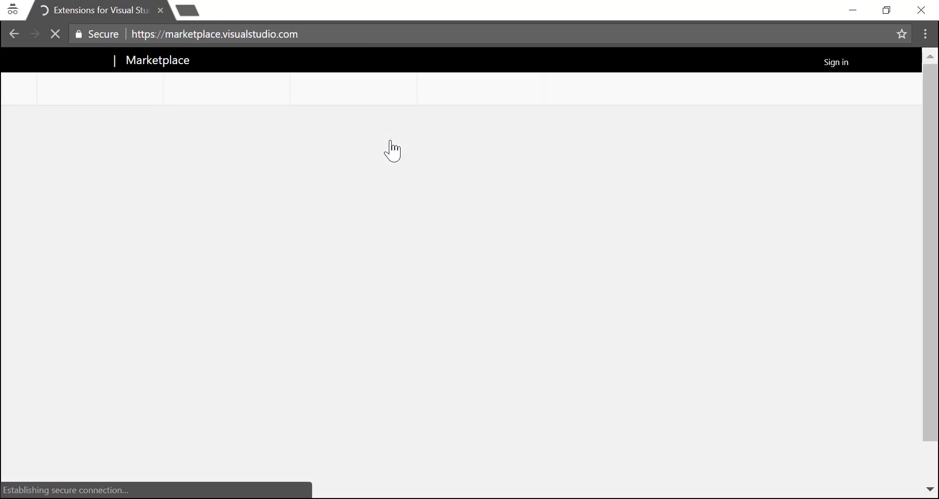
# Search the Marketplace extensions for 'Dynamics'
pyautogui.write('Dynam')
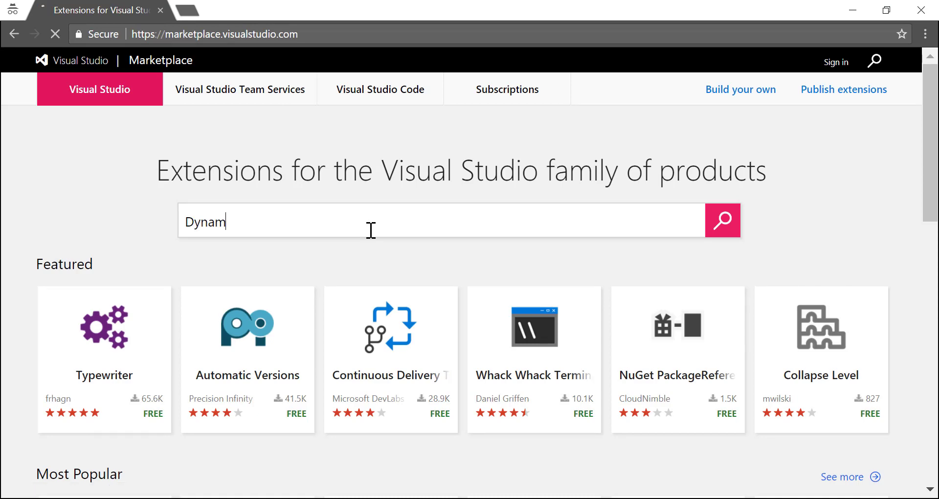
pyautogui.press('Return')
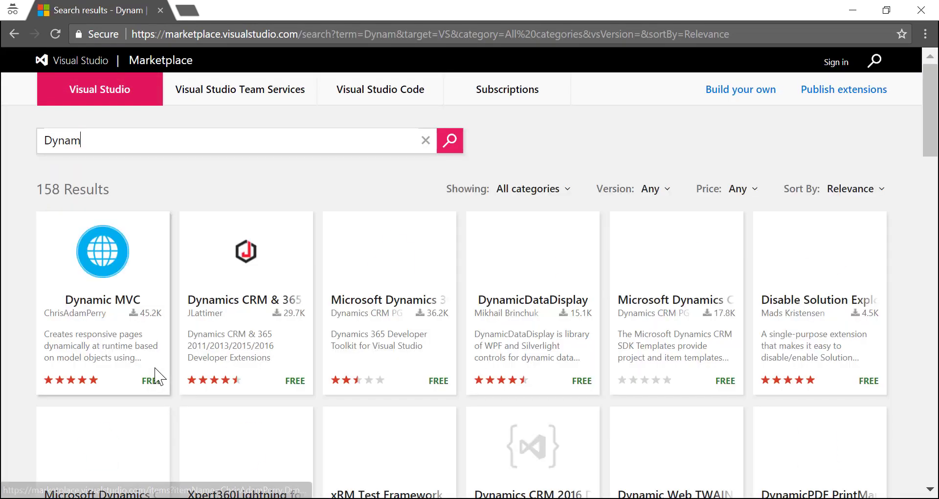
pyautogui.write('ics')
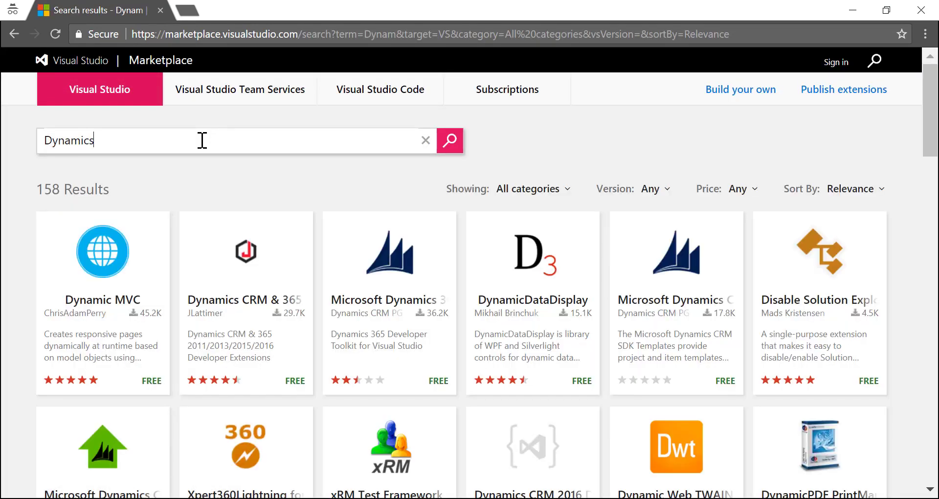
pyautogui.press('Return')
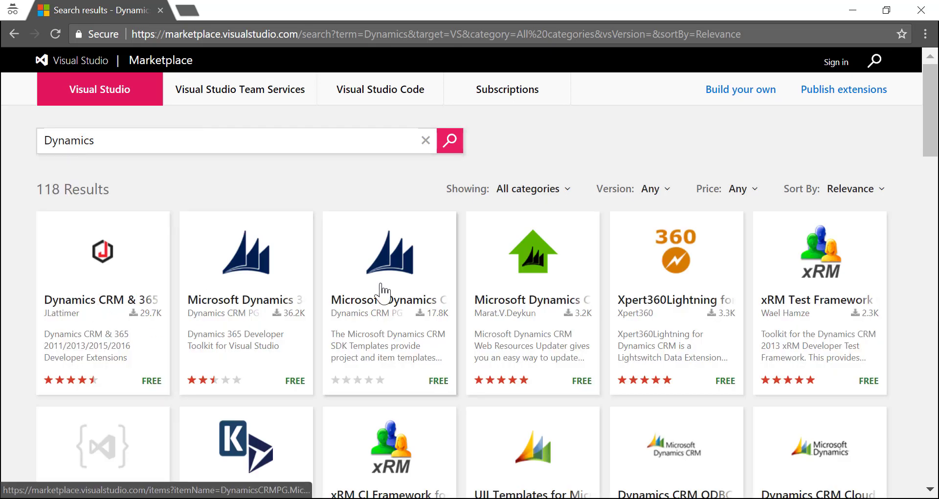
# Search Team Services extensions for 'Dynamics' and start installing Dynamics 365 Build Tools
pyautogui.click(261, 98)
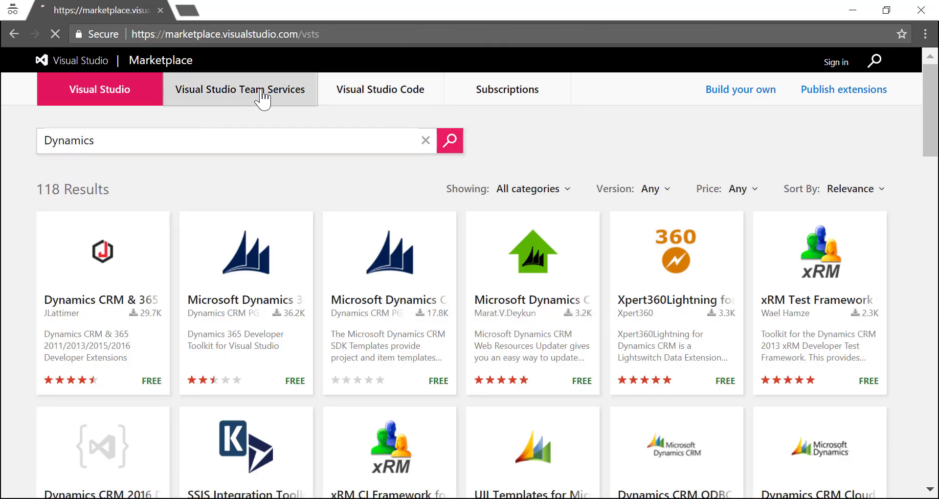
pyautogui.write('Dynamics')
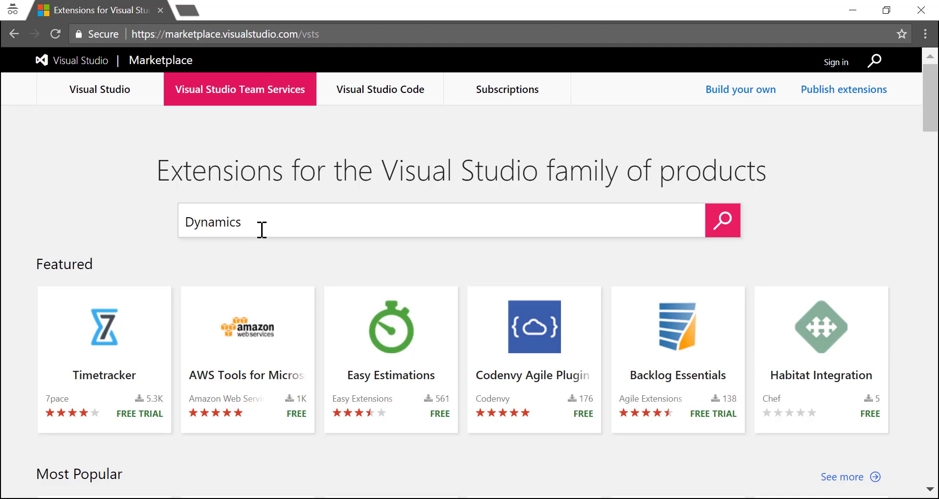
pyautogui.press('Return')
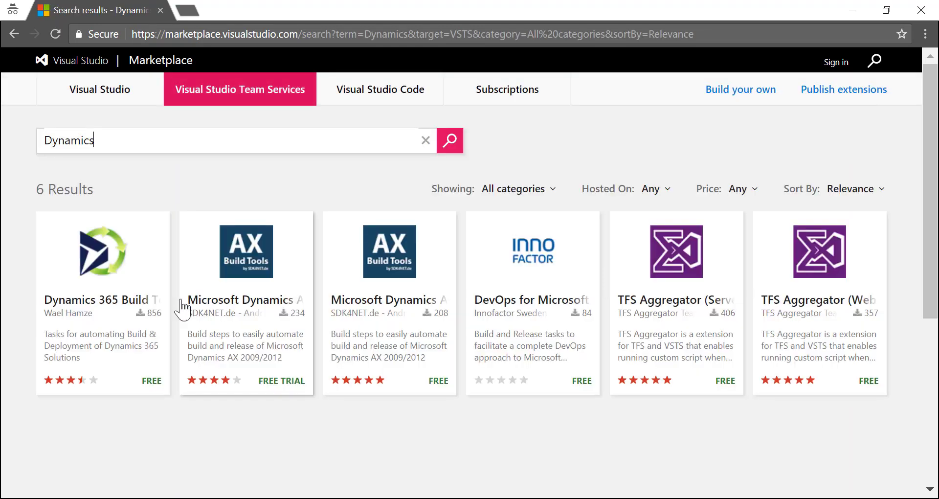
pyautogui.click(125, 300)
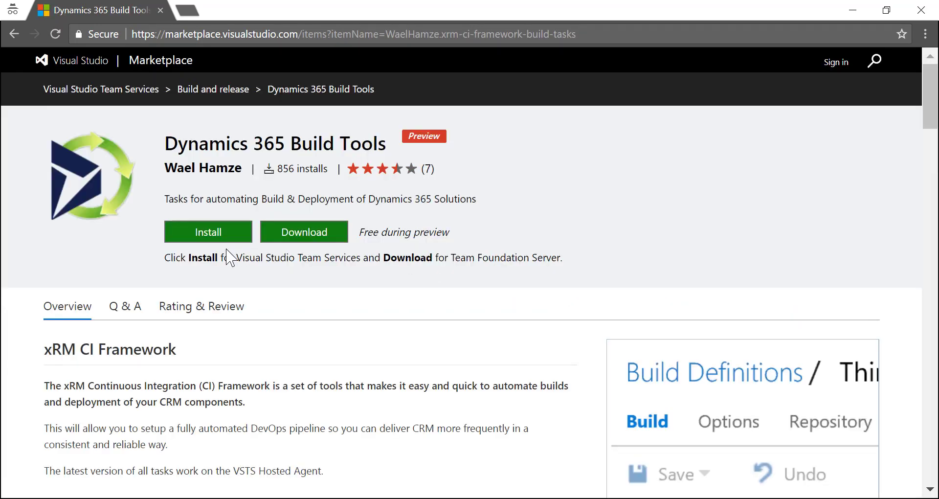
pyautogui.click(228, 237)
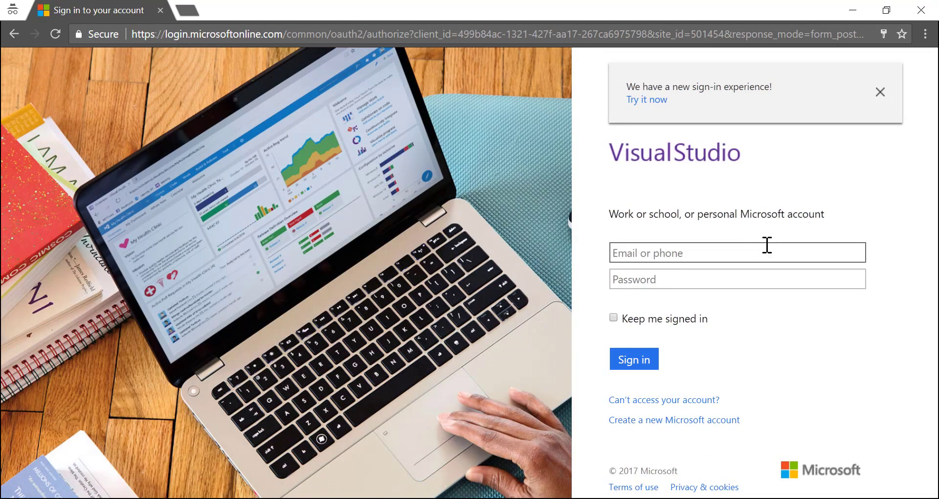
# Sign in with the saved work account e-mail and password
pyautogui.click(767, 245)
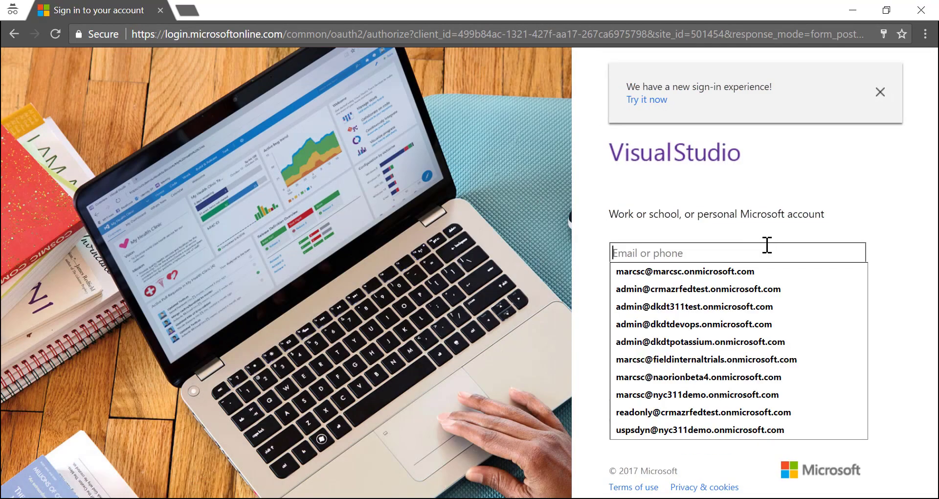
pyautogui.write('marcsc')
pyautogui.press('Down')
pyautogui.press('Return')
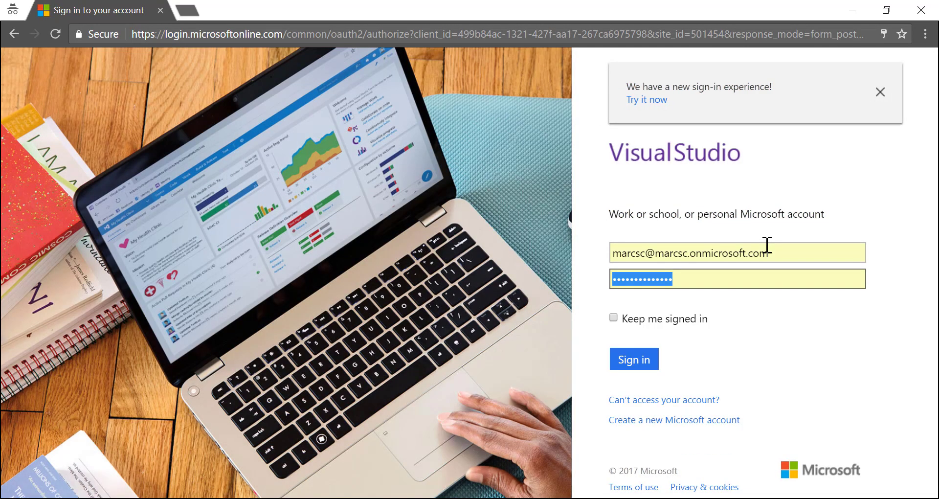
pyautogui.click(638, 360)
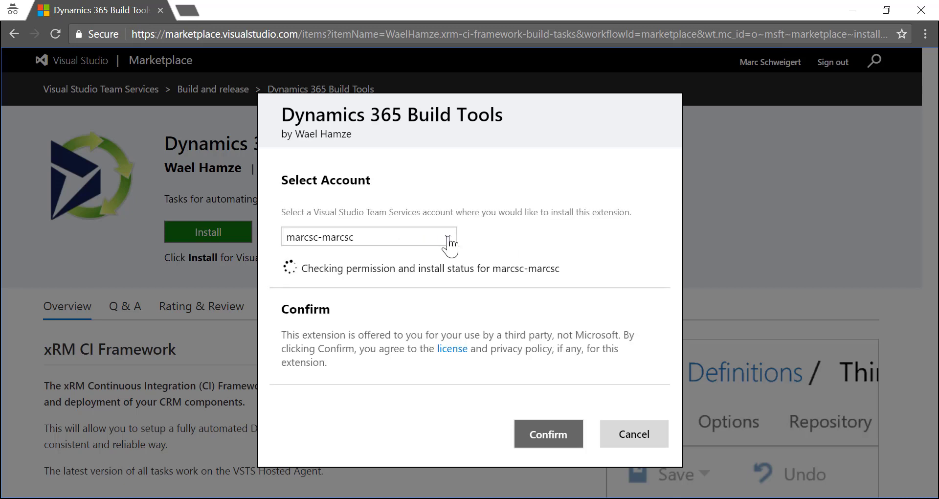
# Confirm installing Dynamics 365 Build Tools into the current Team Services account
pyautogui.click(448, 239)
pyautogui.click(440, 255)
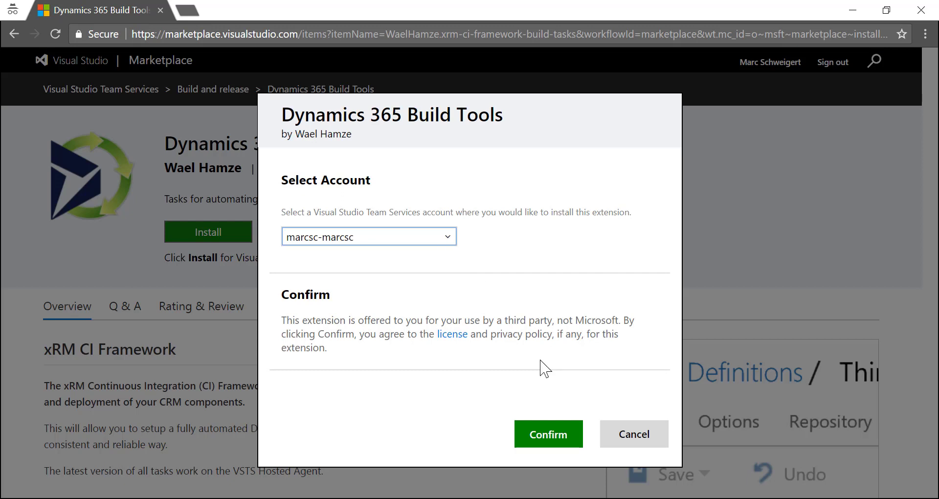
pyautogui.click(546, 432)
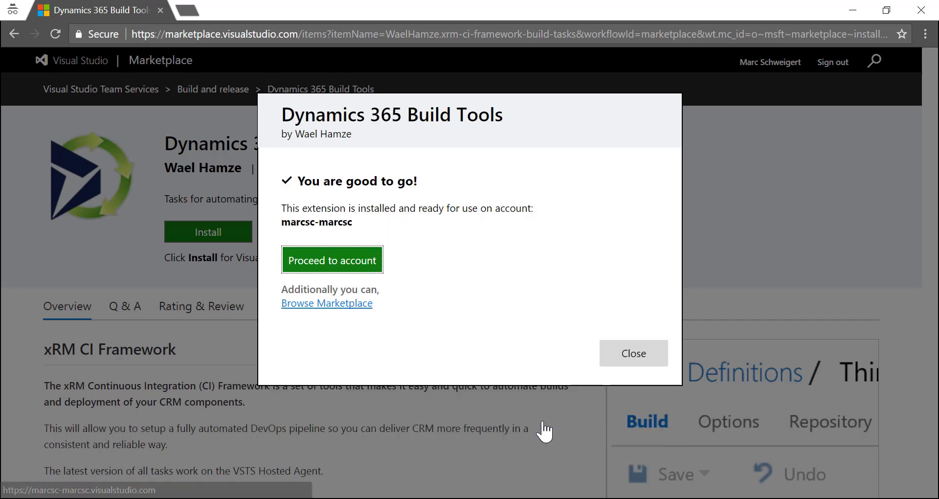
# Verify the extension appears in the account's installed Extensions, then close the private window
pyautogui.click(352, 270)
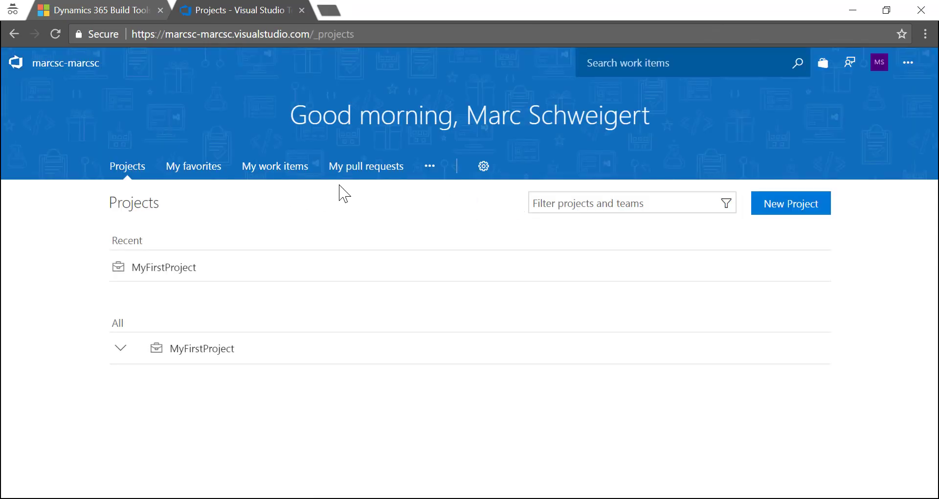
pyautogui.moveTo(489, 176)
pyautogui.click(517, 391)
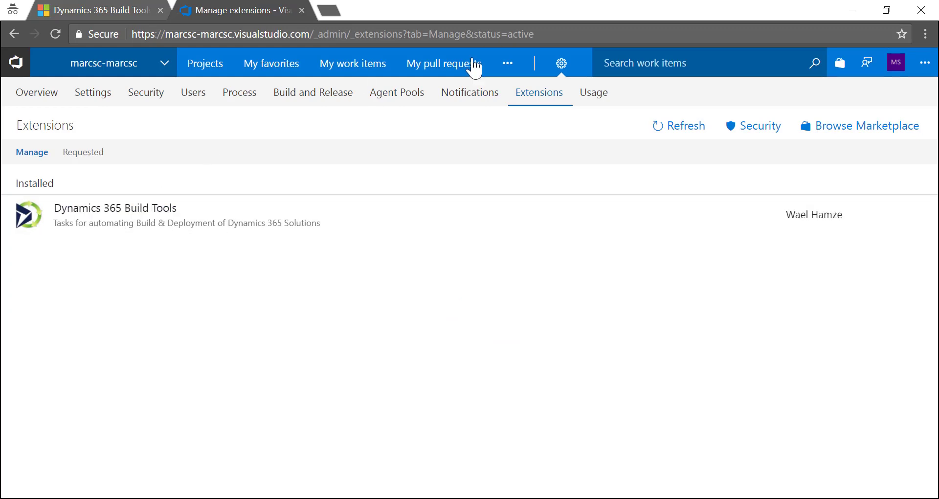
pyautogui.click(926, 11)
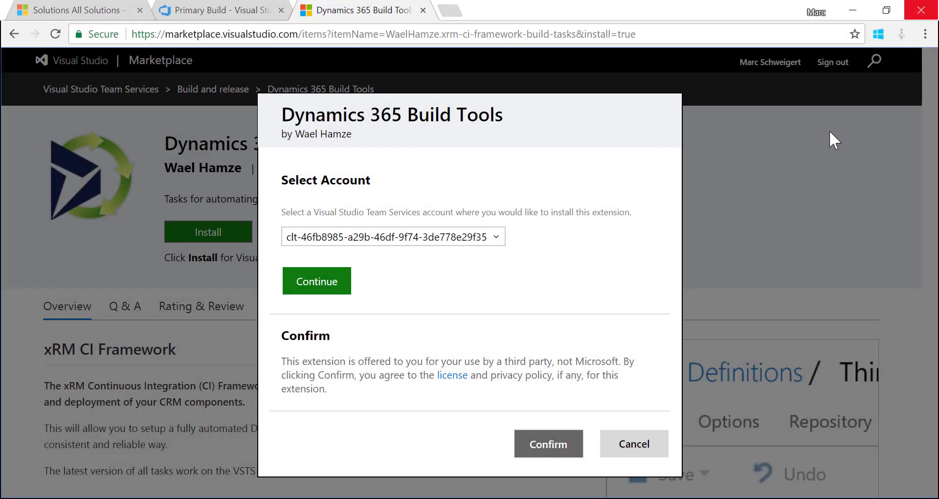
# Close the marketplace page and leave the broken build definition without saving
pyautogui.click(423, 11)
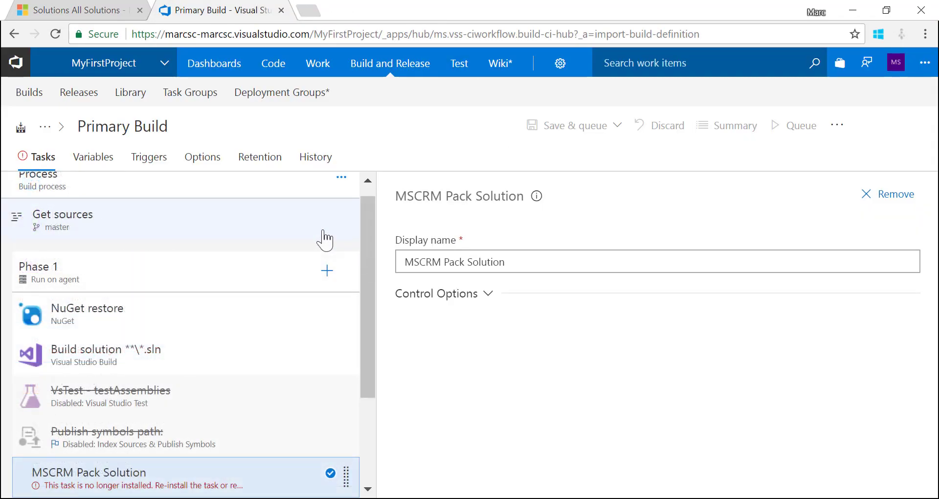
pyautogui.scroll(-3, 324, 240)
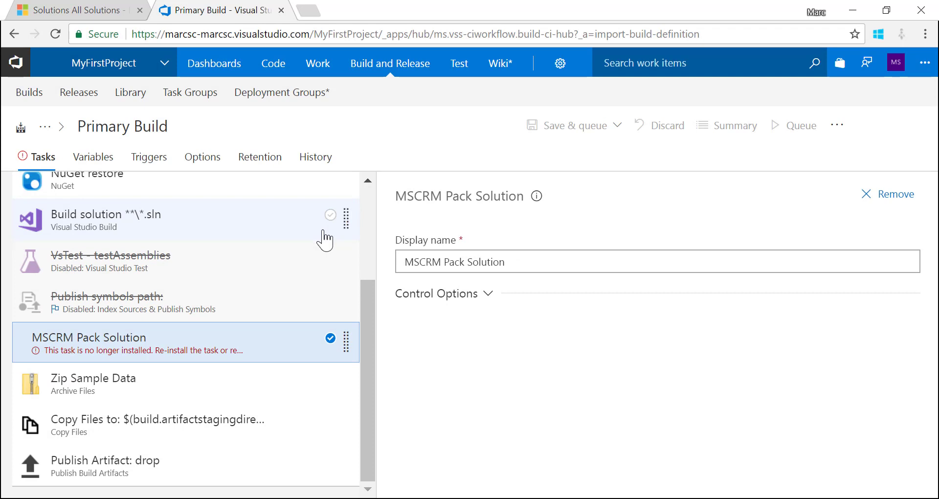
pyautogui.scroll(3, 252, 314)
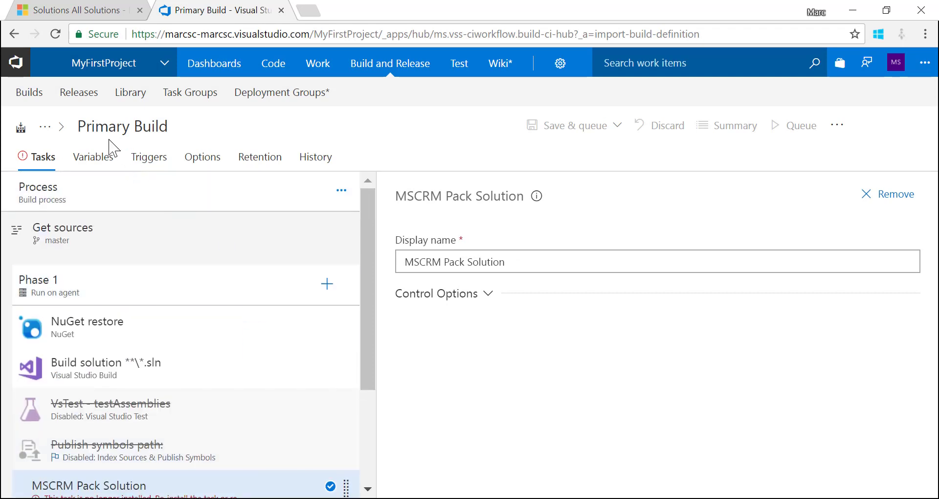
pyautogui.click(30, 101)
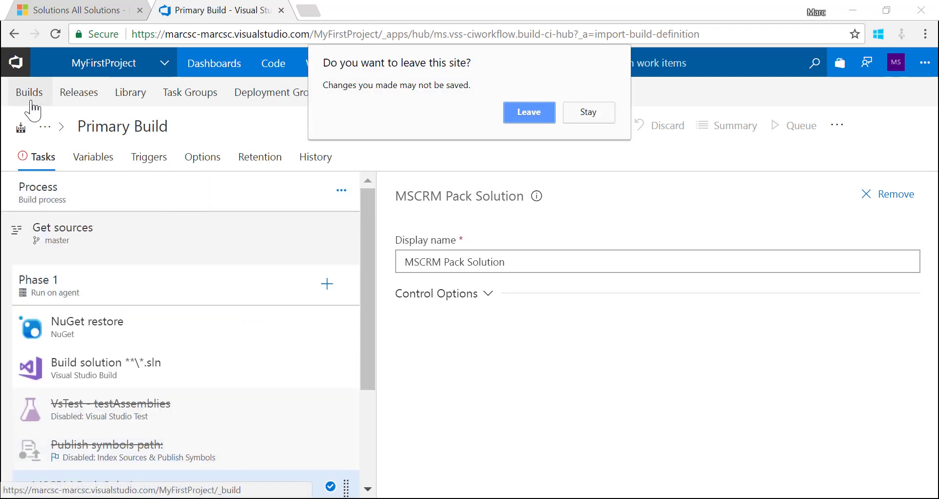
pyautogui.click(527, 112)
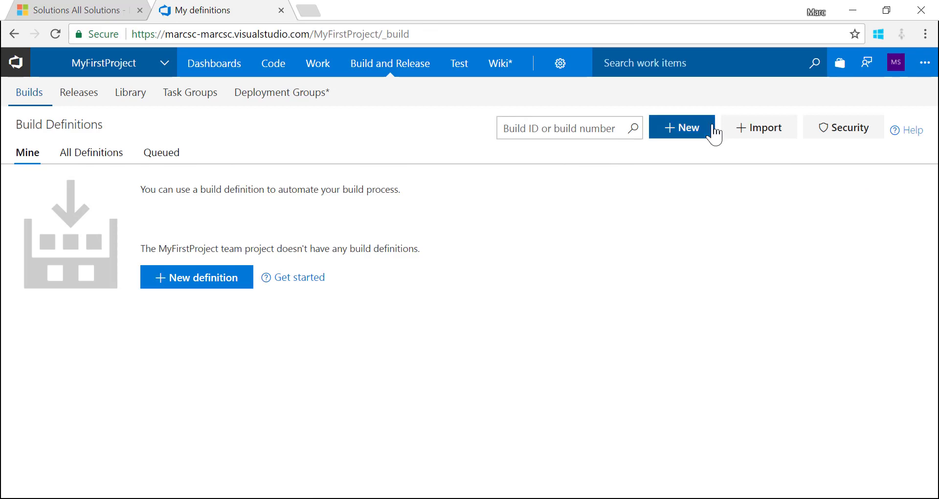
# Import Primary Build.json as a new definition using the Hosted VS2017 agent queue
pyautogui.click(756, 133)
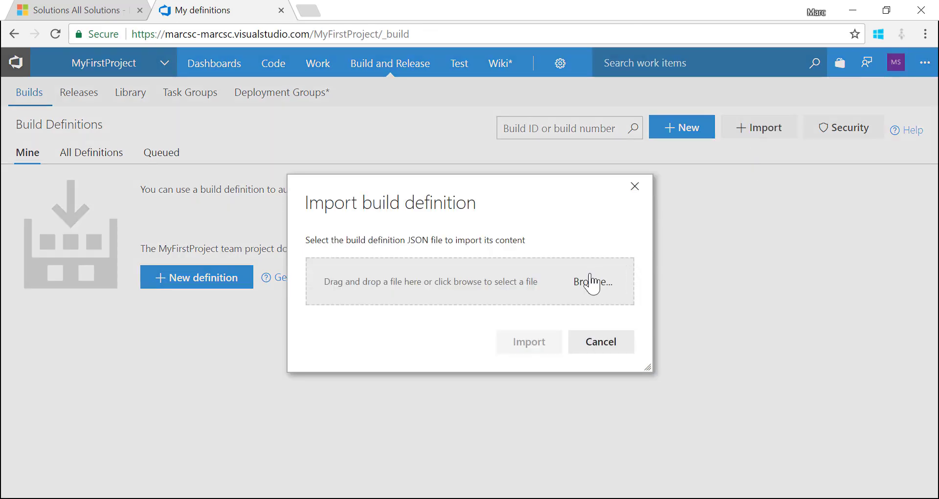
pyautogui.click(570, 286)
pyautogui.click(253, 139)
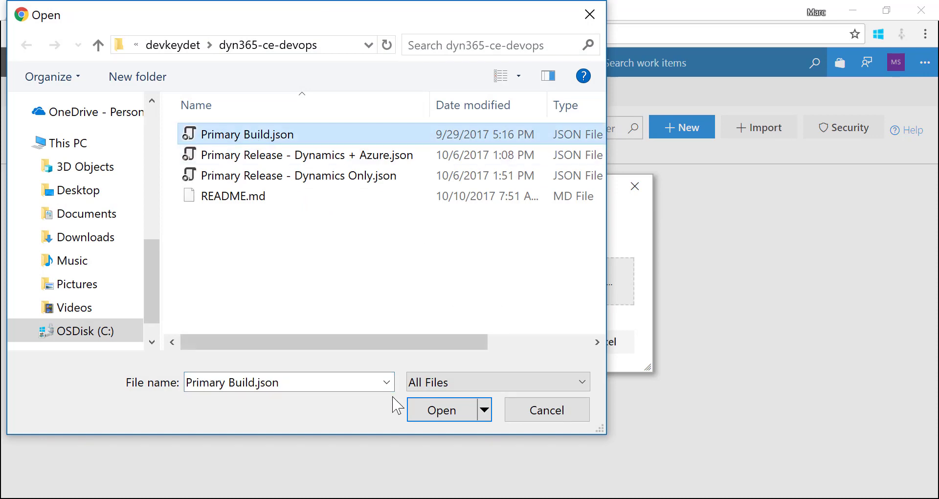
pyautogui.click(442, 411)
pyautogui.click(556, 348)
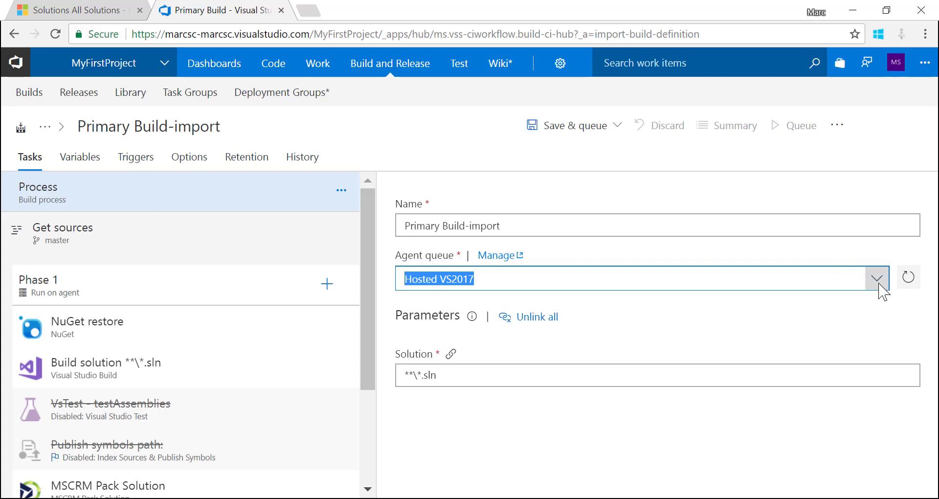
pyautogui.click(877, 280)
pyautogui.click(800, 384)
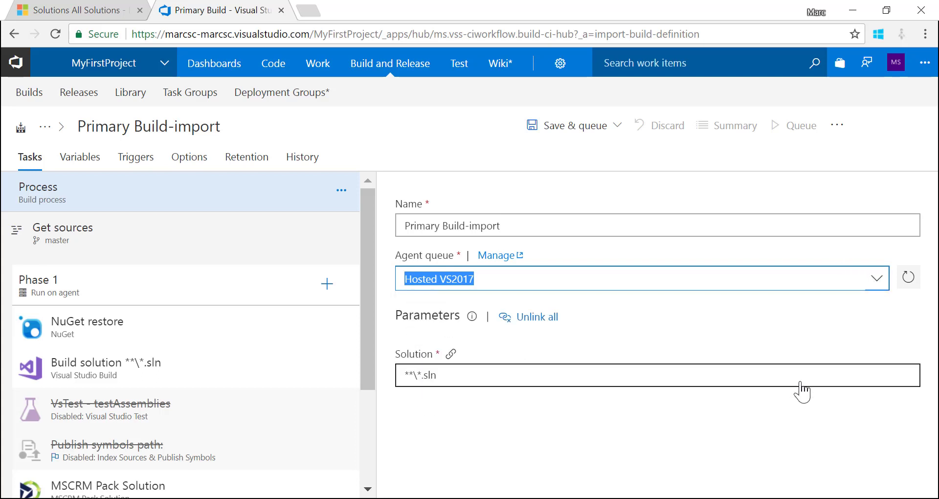
pyautogui.click(147, 251)
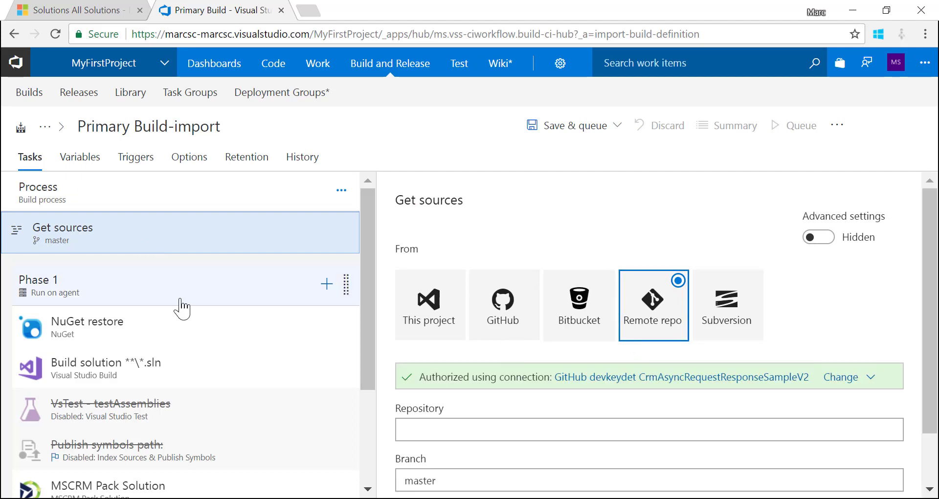
# Review the MSCRM Pack Solution, Zip Sample Data, Copy Files and Publish Artifact task settings
pyautogui.scroll(-1, 195, 288)
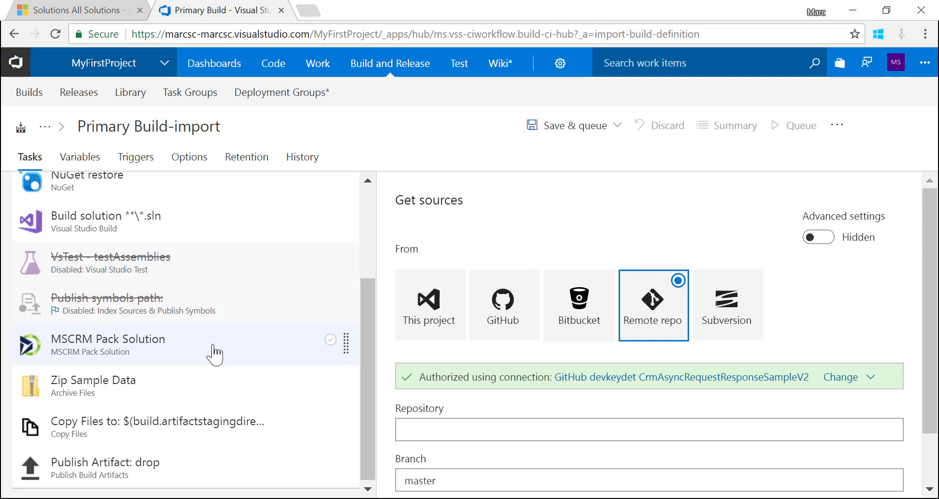
pyautogui.click(214, 351)
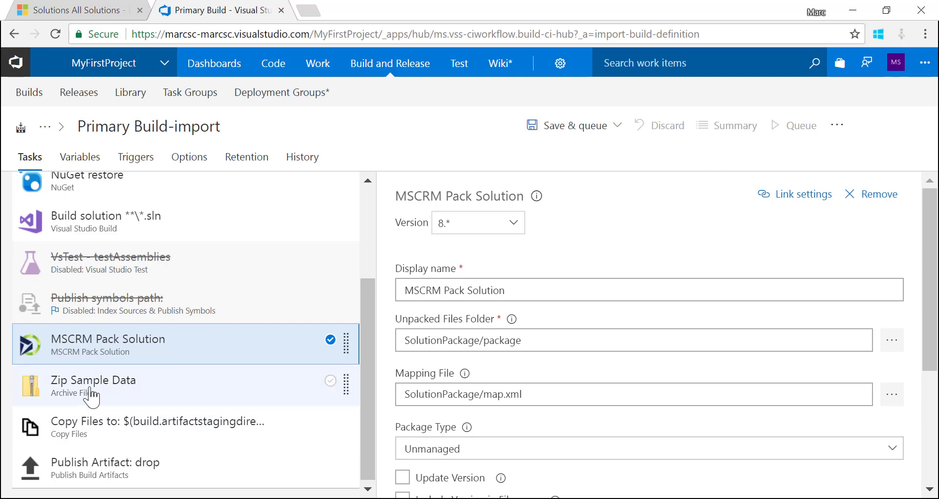
pyautogui.click(91, 396)
pyautogui.click(205, 425)
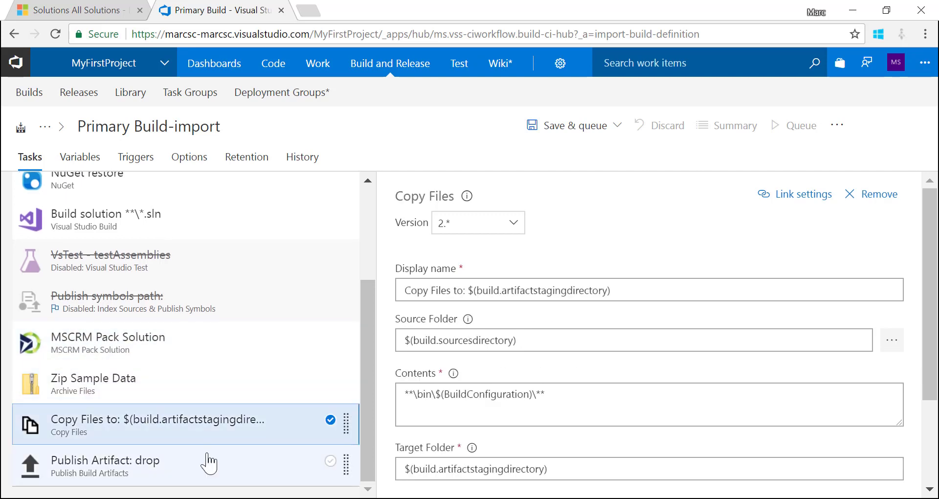
pyautogui.click(209, 464)
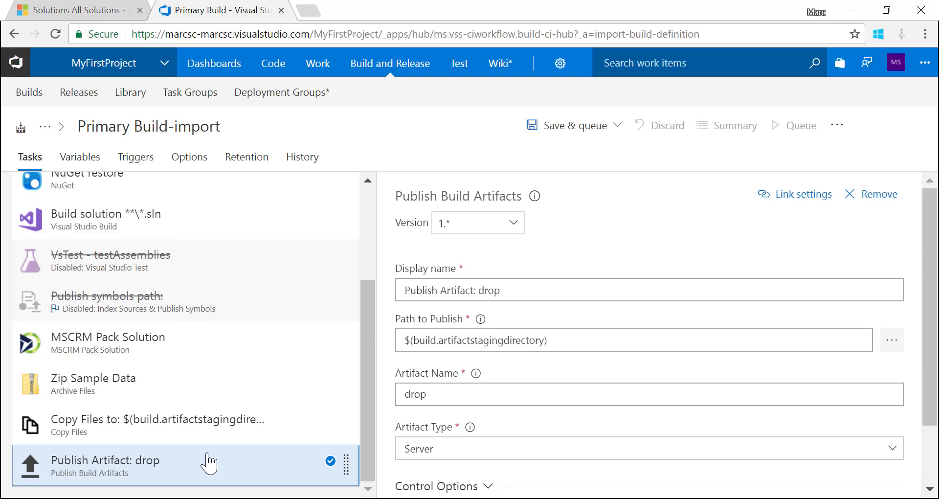
pyautogui.click(619, 128)
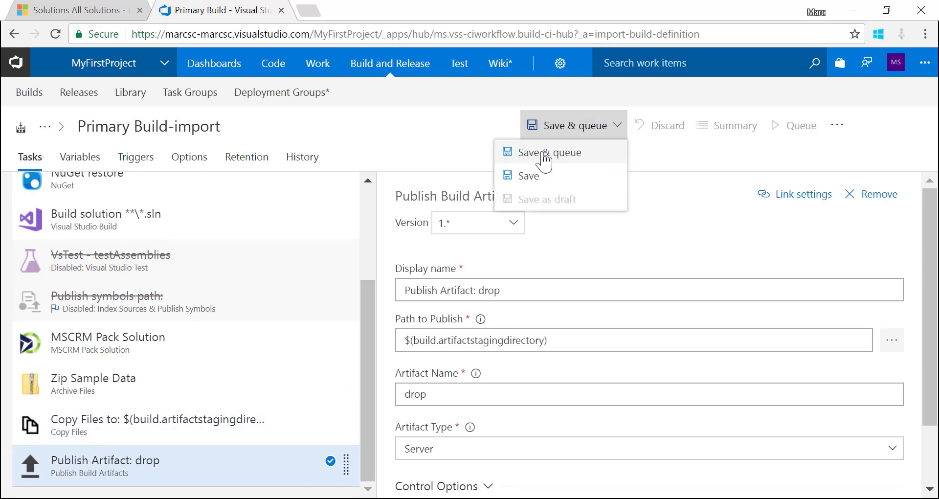
# Rename the definition from 'Primary Build-import' to 'Primary Build'
pyautogui.click(239, 124)
pyautogui.press('End')
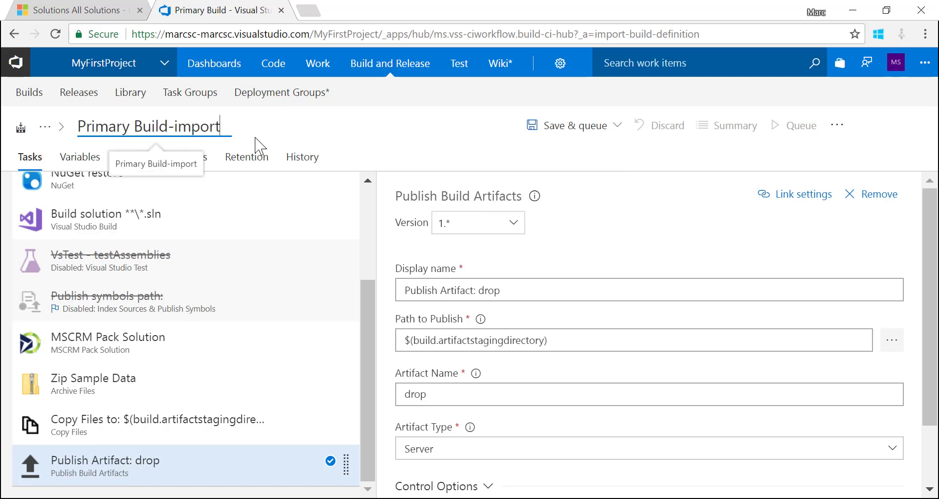
pyautogui.hotkey('ctrl', 'shift', 'Left')
pyautogui.hotkey('shift', 'Left')
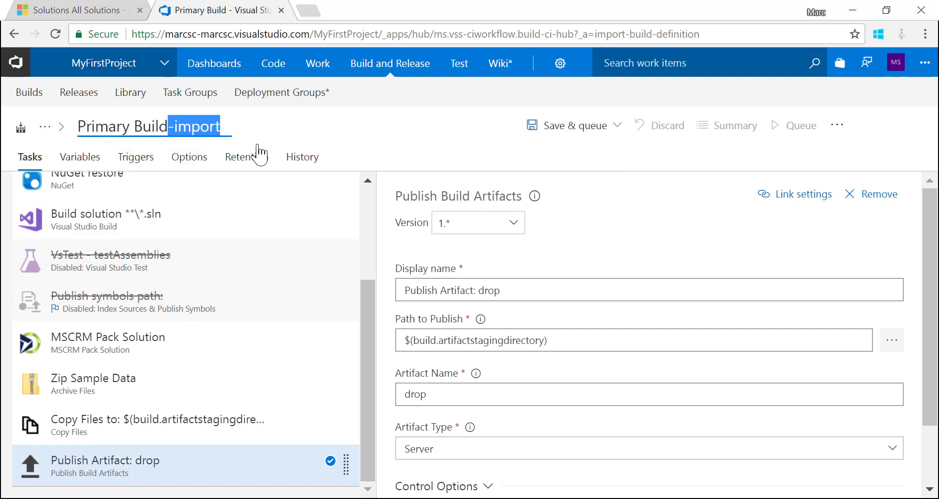
pyautogui.press('BackSpace')
# Save the definition and queue a build on the master branch
pyautogui.click(533, 131)
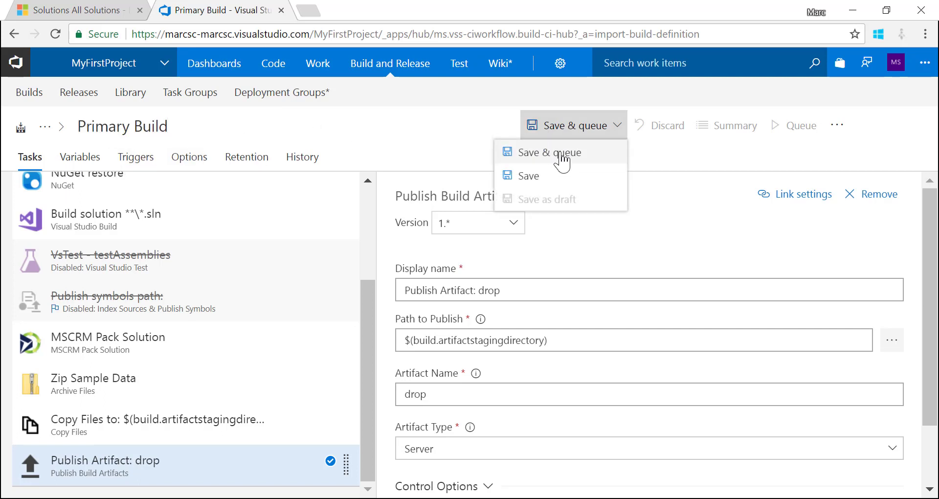
pyautogui.click(560, 156)
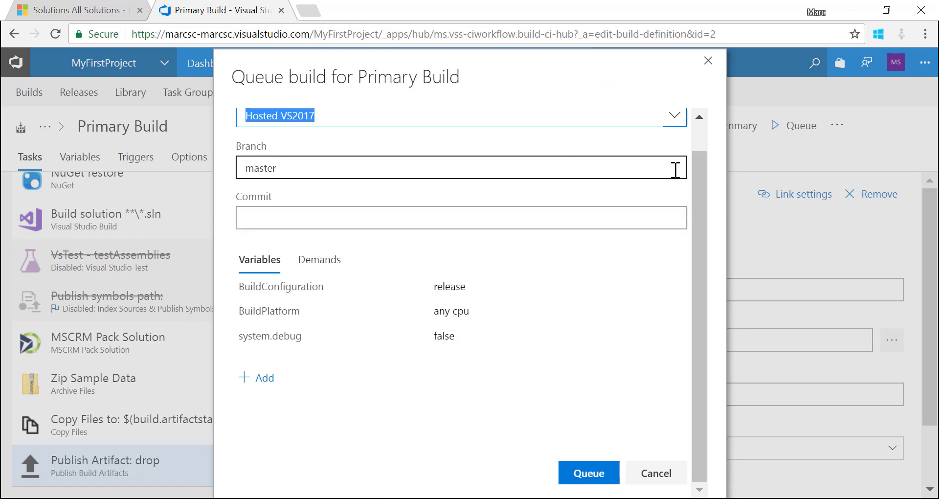
pyautogui.scroll(1, 702, 151)
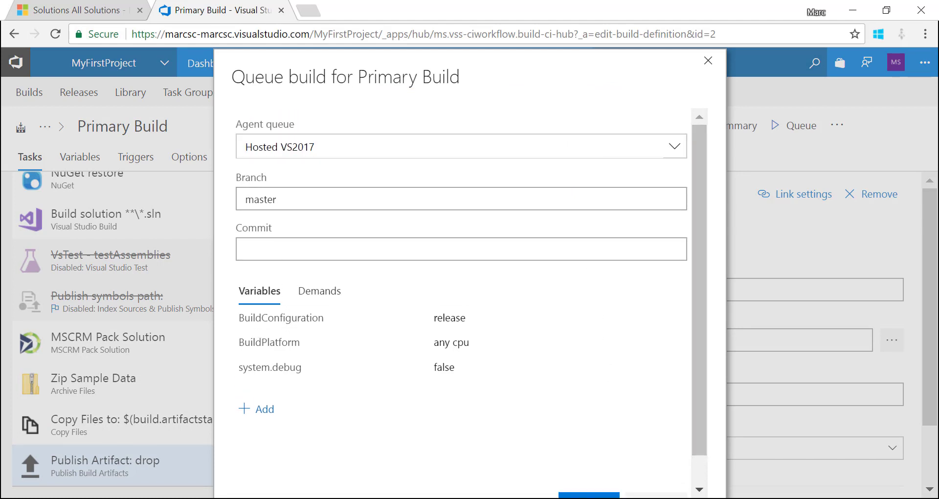
pyautogui.scroll(-1, 603, 323)
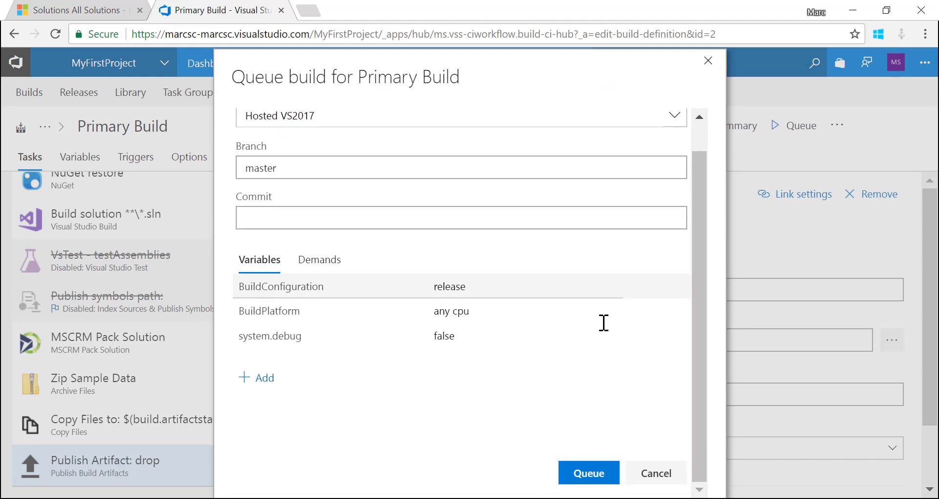
pyautogui.click(585, 475)
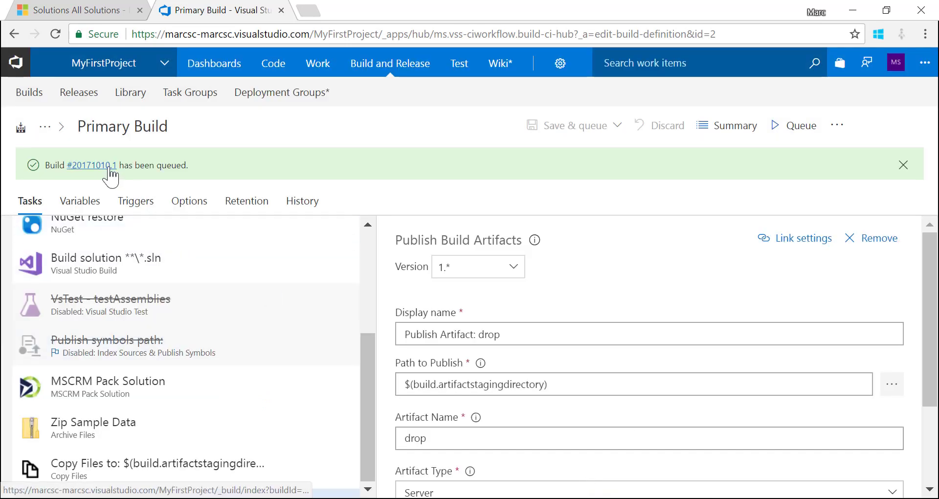
# Open build #20171010.1's summary and follow the Get Sources log
pyautogui.click(104, 166)
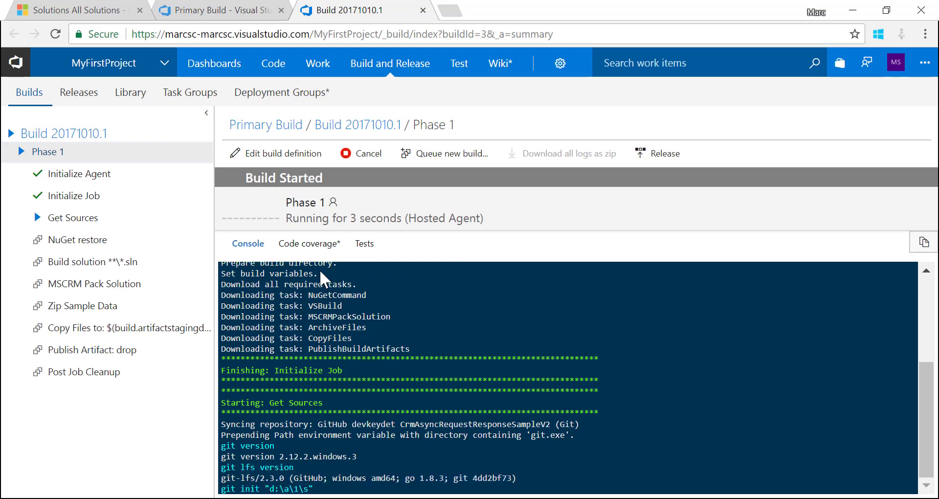
pyautogui.click(100, 224)
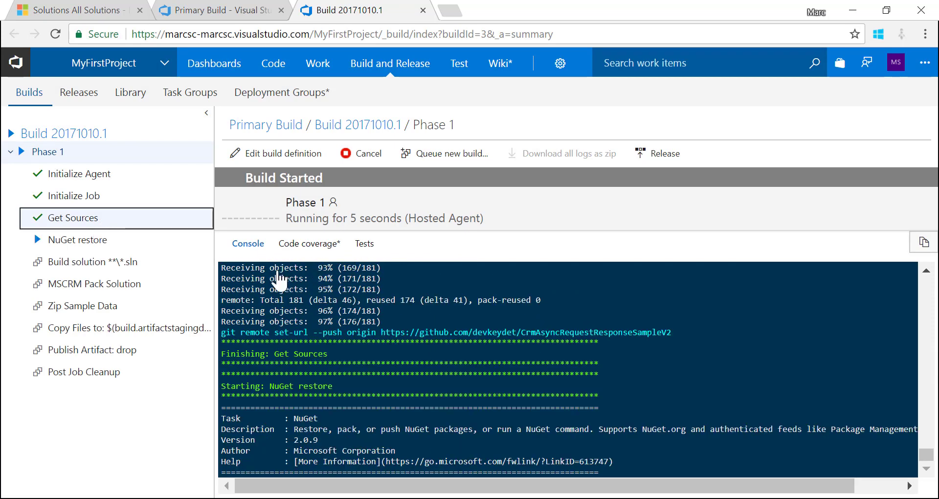
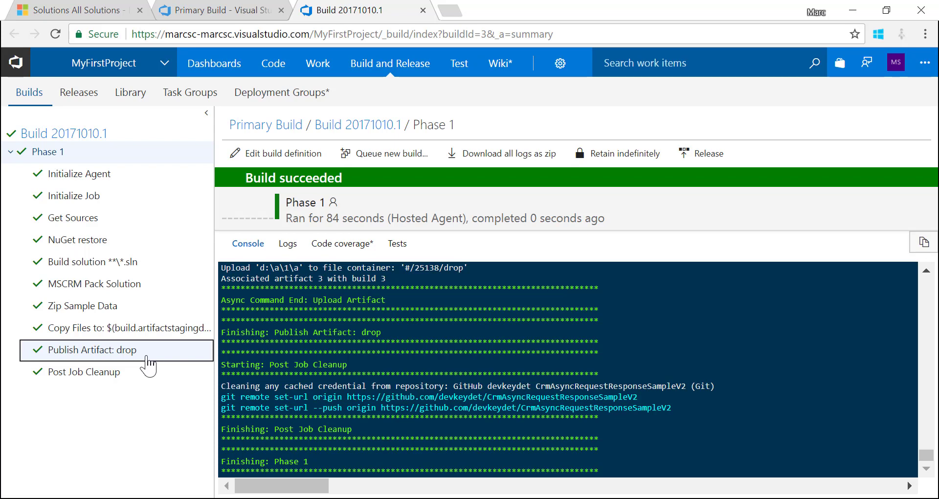
# Move from the Primary Build summary to the project's still-empty Releases page
pyautogui.click(287, 125)
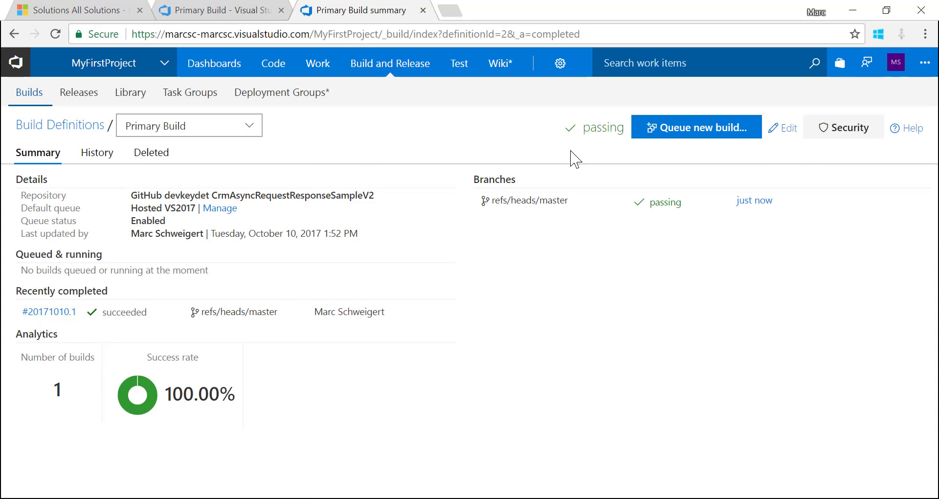
pyautogui.click(85, 99)
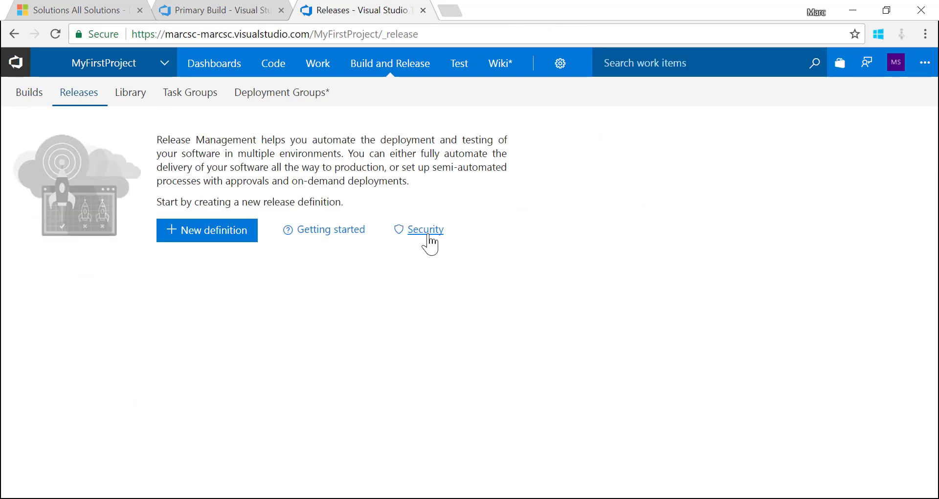
# Create and save a New Release Definition from the Empty process
pyautogui.click(207, 237)
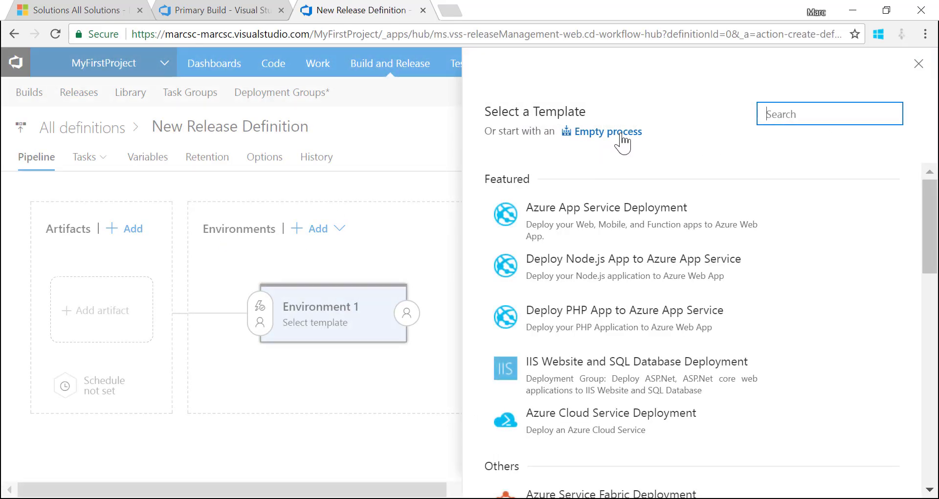
pyautogui.click(622, 137)
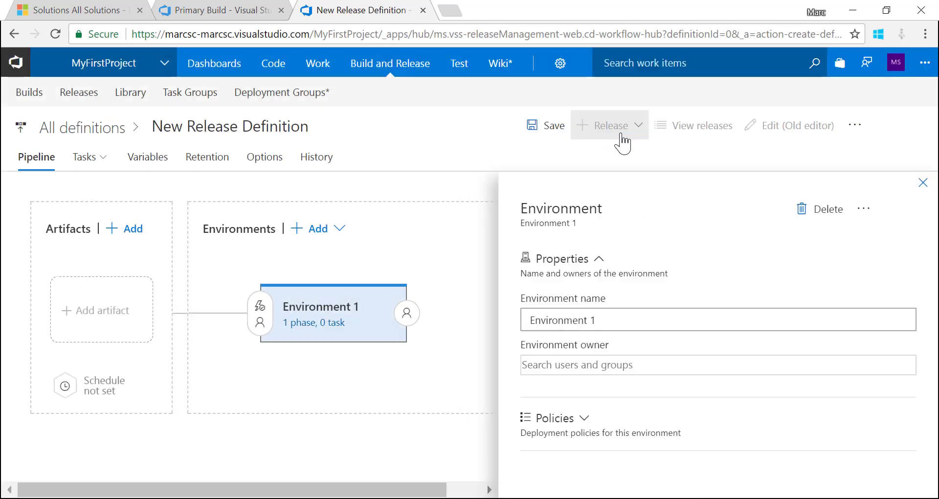
pyautogui.click(555, 131)
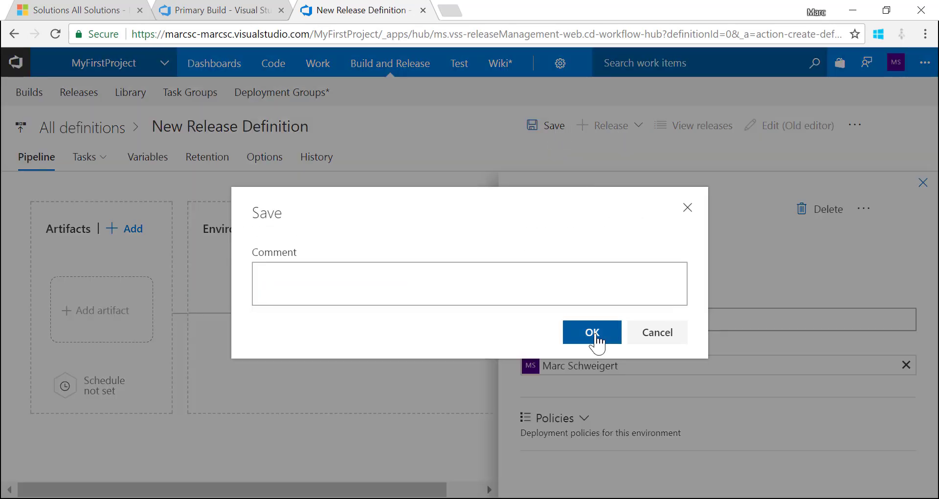
pyautogui.click(597, 342)
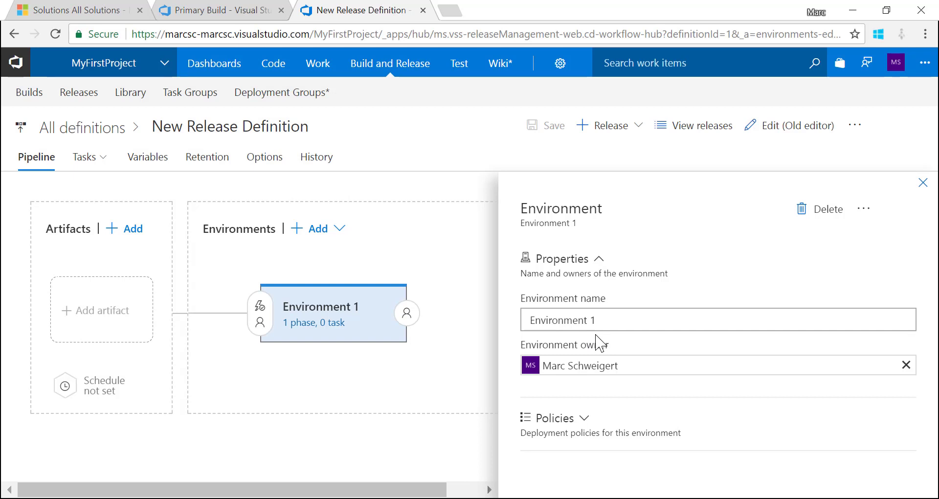
# Back on Releases, choose Import release definition from the + menu
pyautogui.click(92, 99)
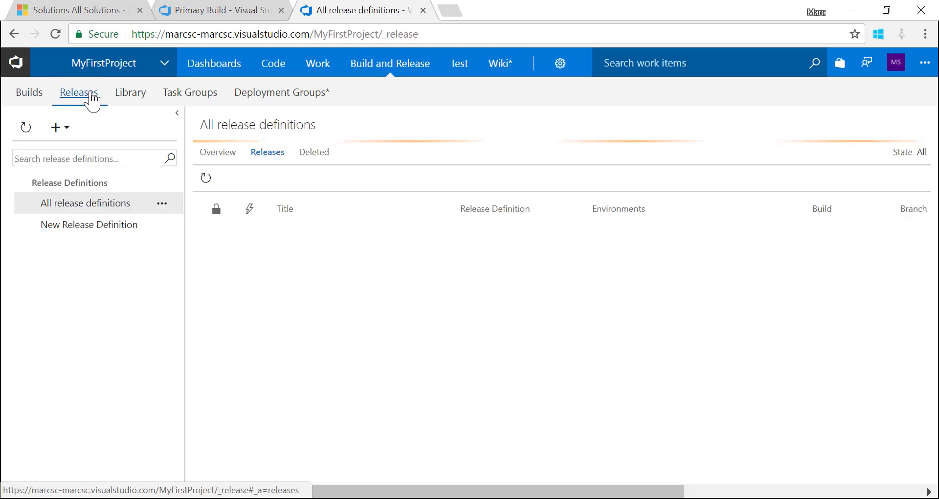
pyautogui.click(69, 133)
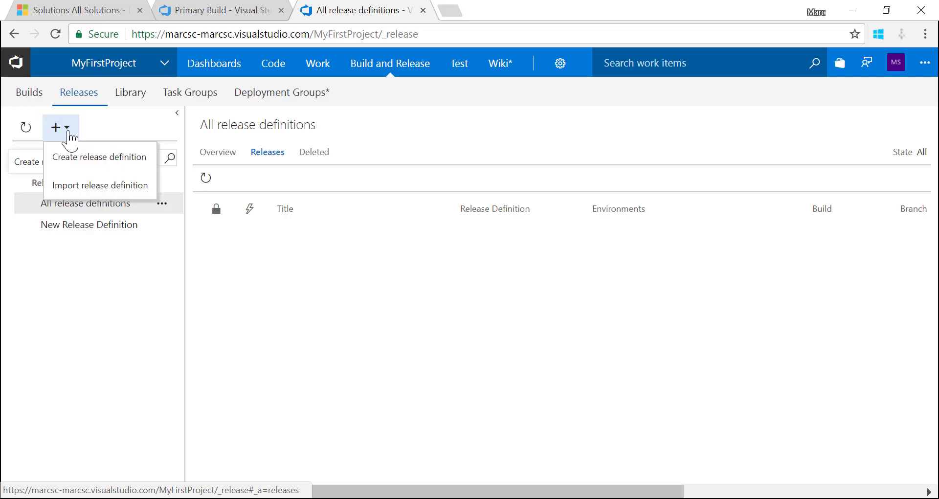
pyautogui.click(110, 188)
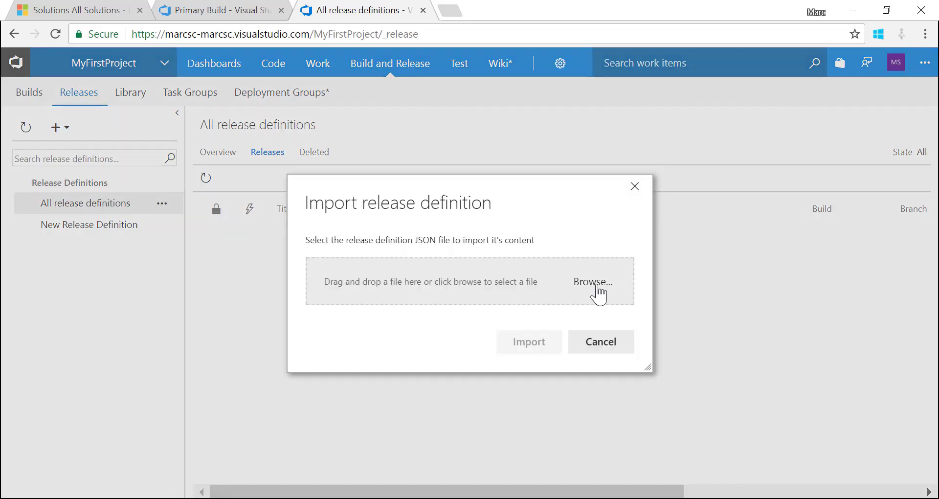
# Close the import dialog and delete the empty New Release Definition
pyautogui.click(635, 186)
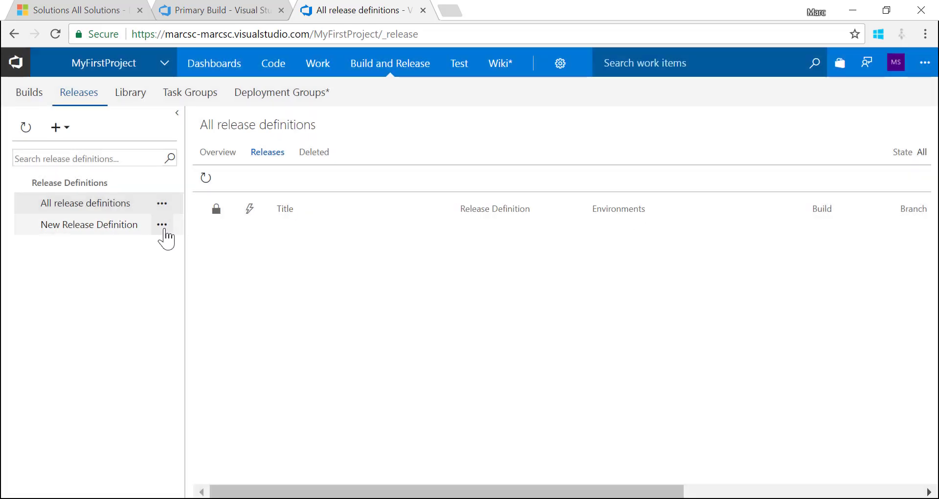
pyautogui.click(163, 226)
pyautogui.click(193, 323)
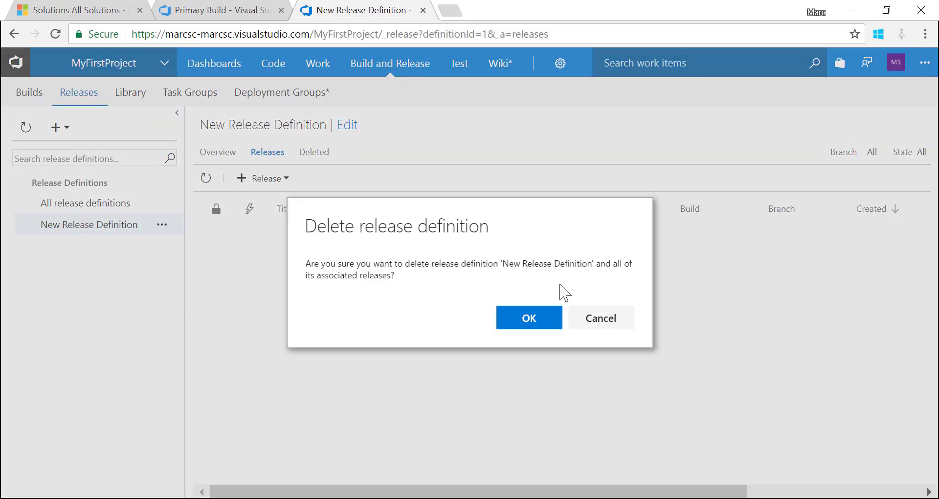
pyautogui.click(527, 320)
# Import the definition from 'Primary Release - Dynamics Only.json'
pyautogui.click(58, 127)
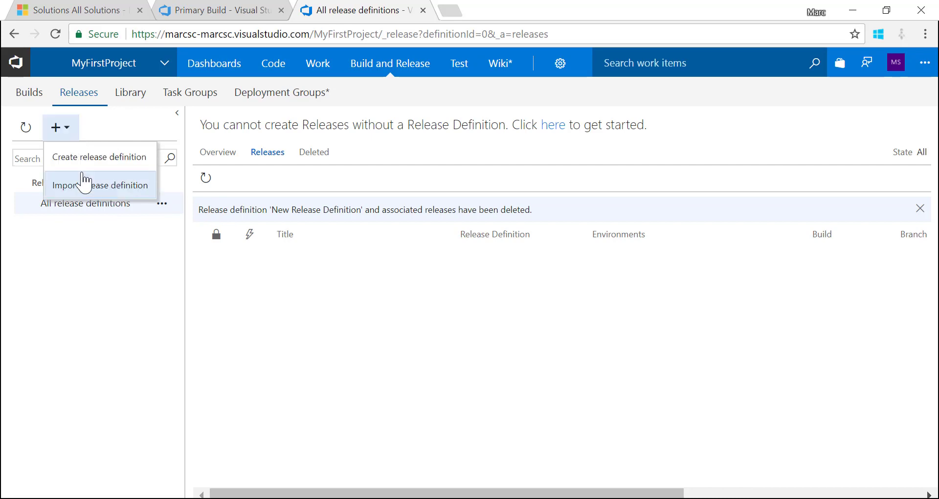
pyautogui.click(86, 188)
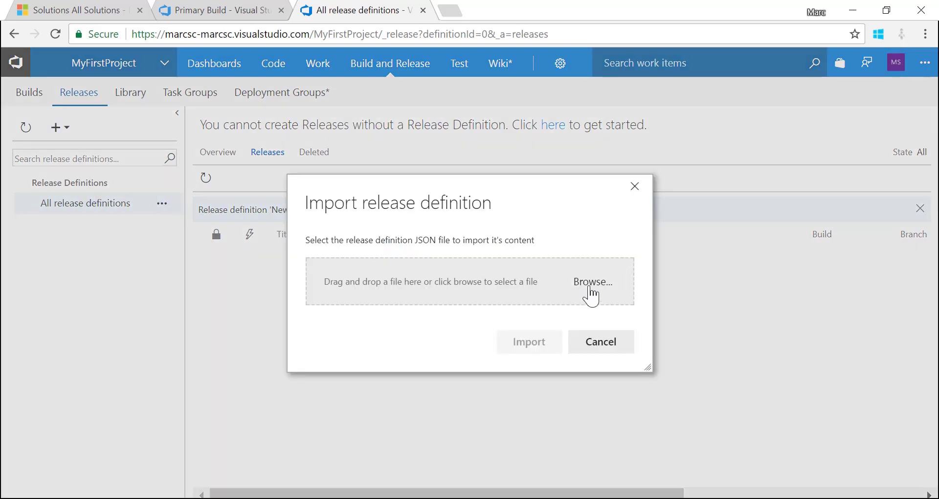
pyautogui.click(592, 288)
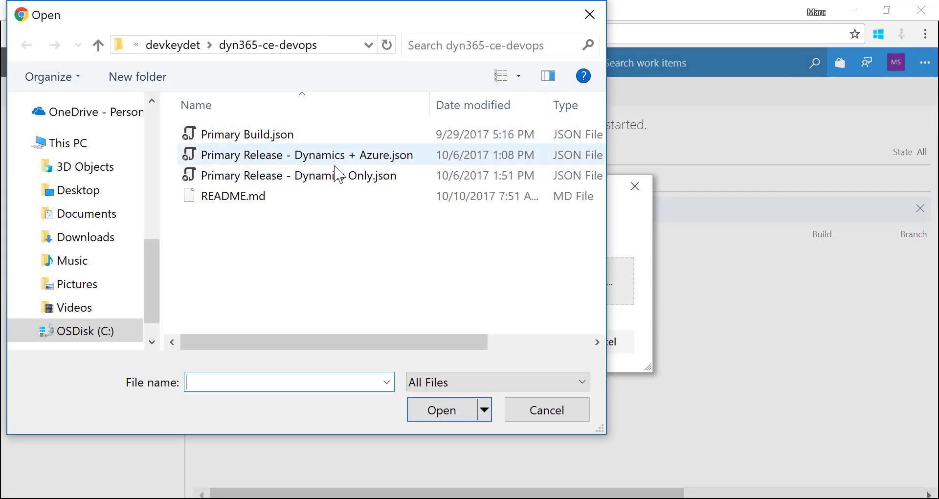
pyautogui.click(337, 179)
pyautogui.click(439, 415)
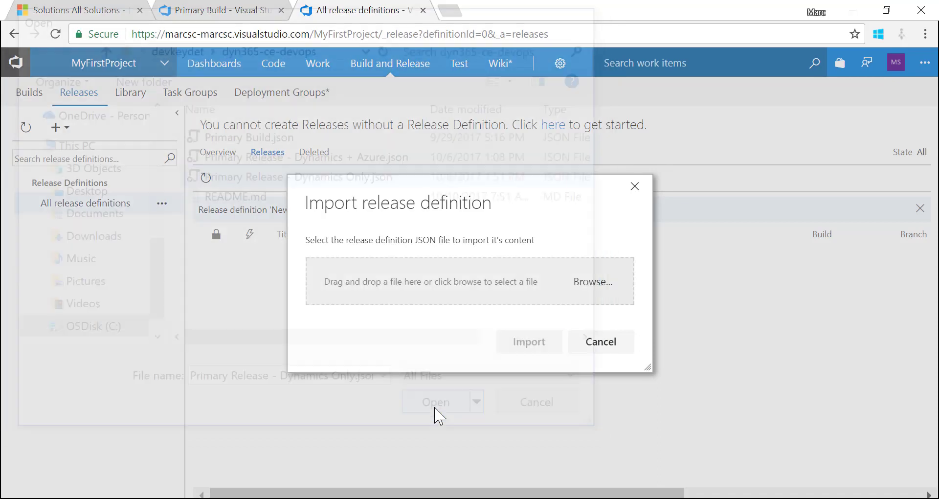
pyautogui.click(521, 351)
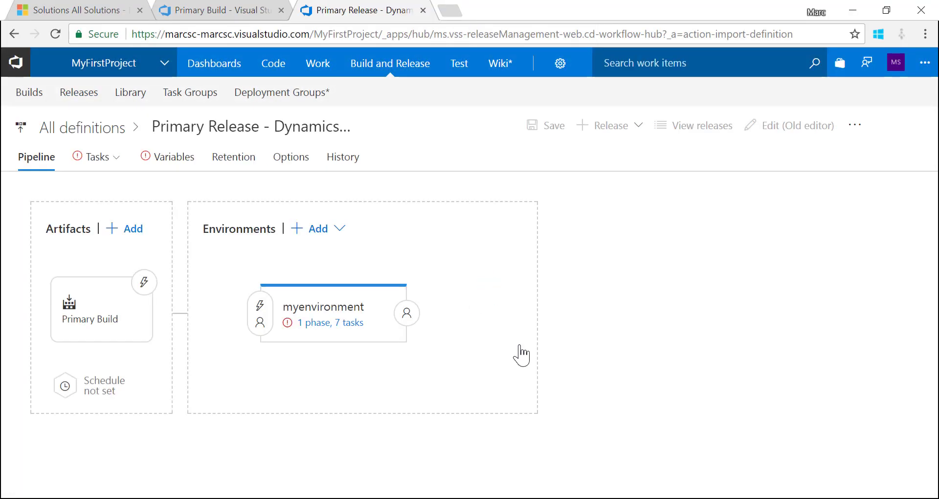
# Set myenvironment's Agent phase to the Hosted VS2017 queue and review the Install-Module task
pyautogui.click(316, 324)
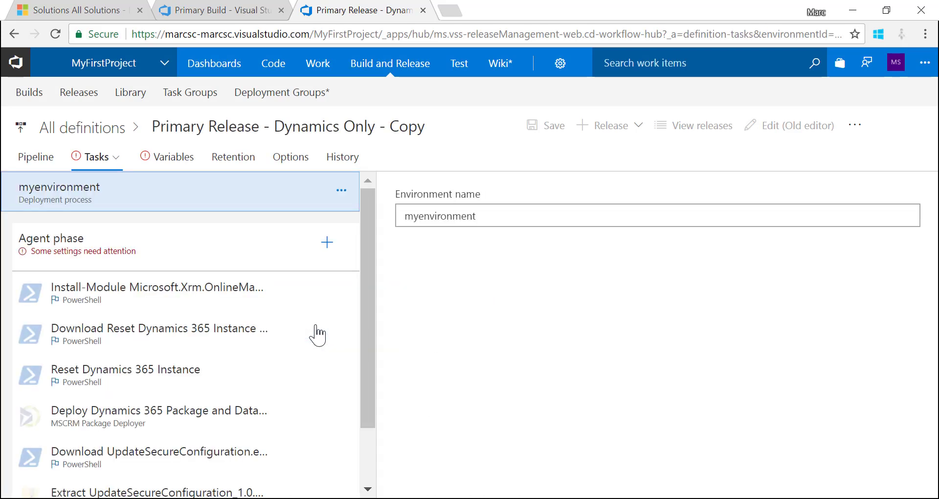
pyautogui.scroll(-2, 294, 318)
pyautogui.scroll(2, 294, 319)
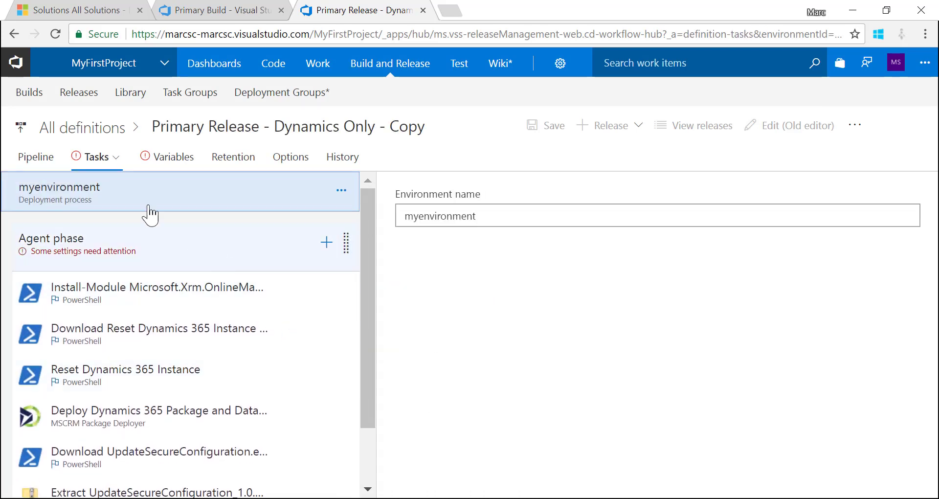
pyautogui.click(152, 238)
pyautogui.click(866, 343)
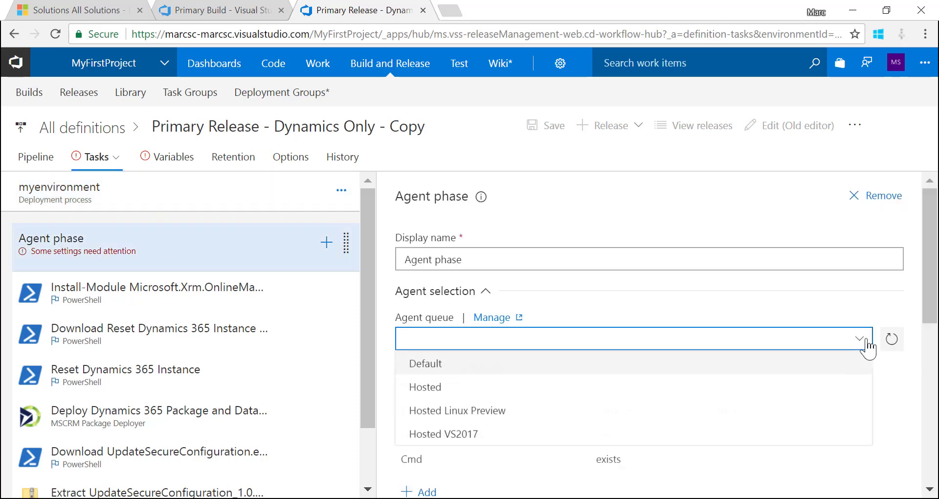
pyautogui.click(639, 435)
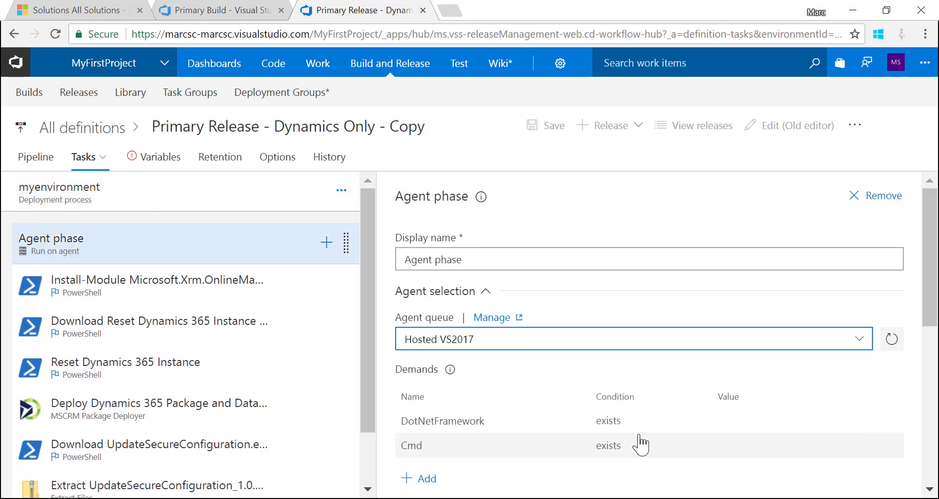
pyautogui.click(190, 291)
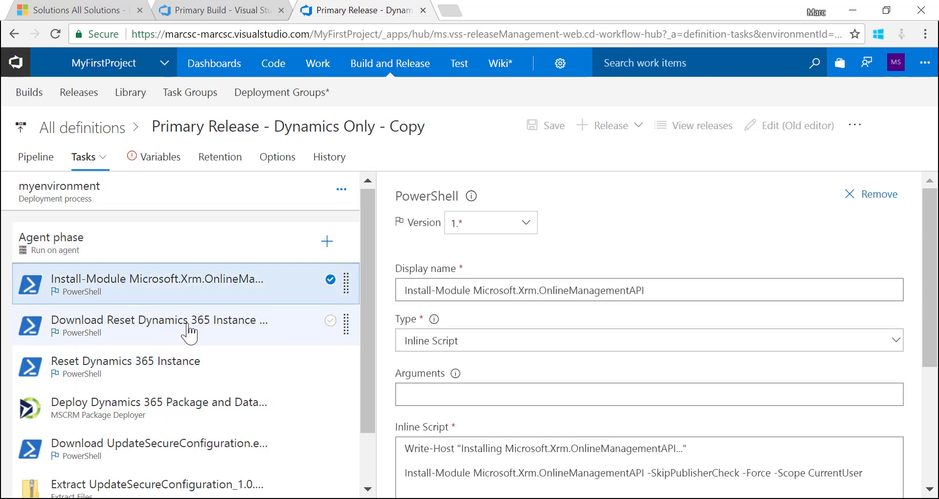
pyautogui.scroll(-1, 189, 330)
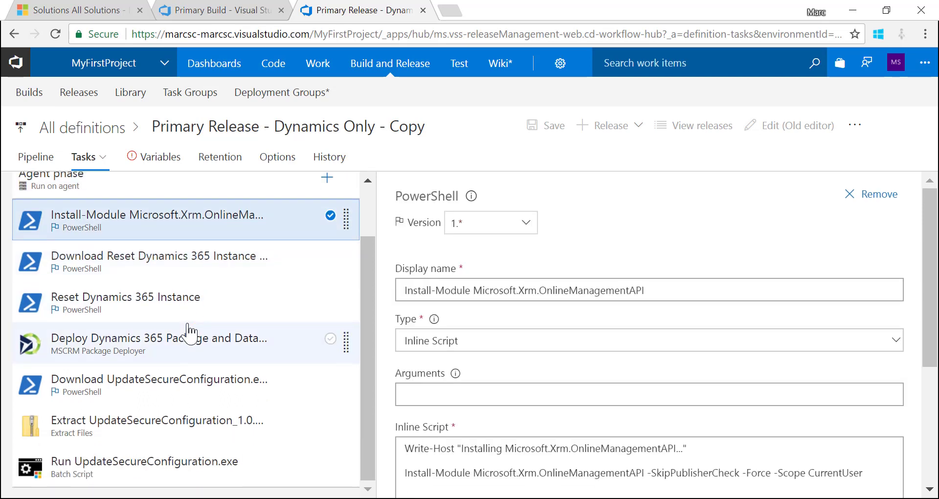
pyautogui.scroll(1, 189, 331)
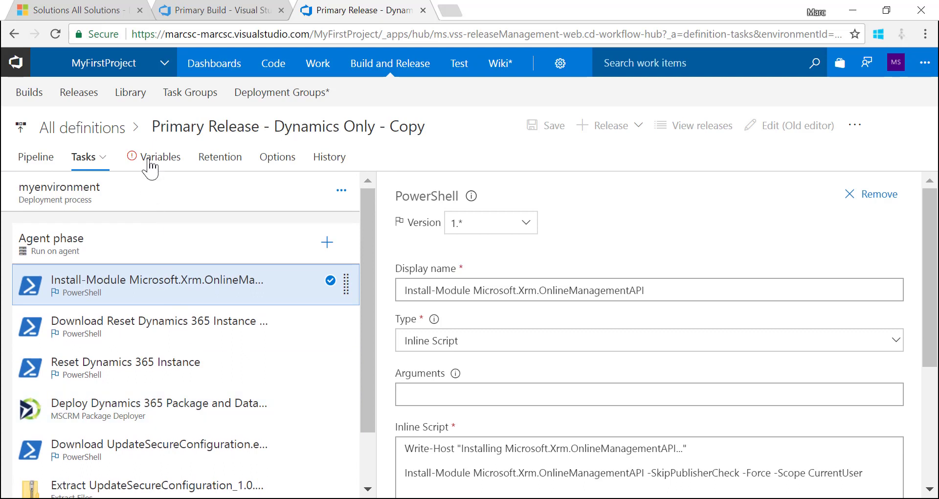
# Set variables dynDomain to 'dkdt-devops-test' and dynFriendlyName to 'Testing VSTS deployments'
pyautogui.click(151, 161)
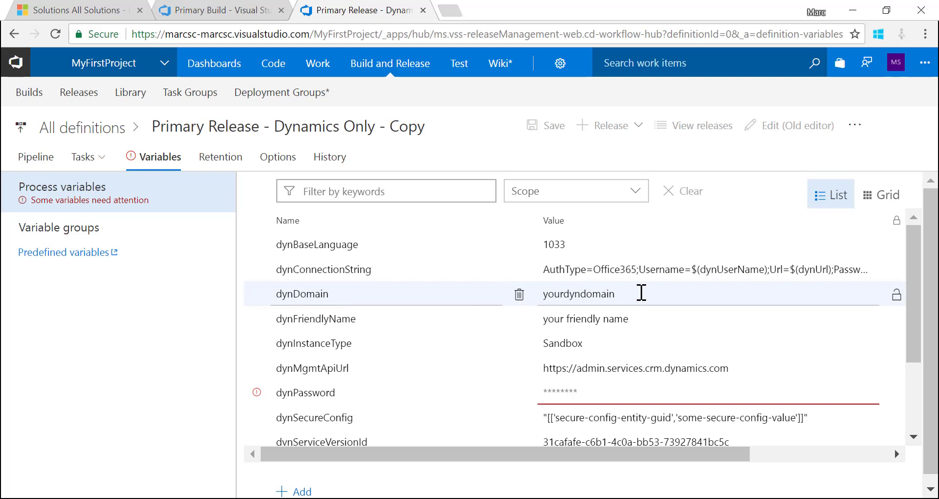
pyautogui.doubleClick(599, 293)
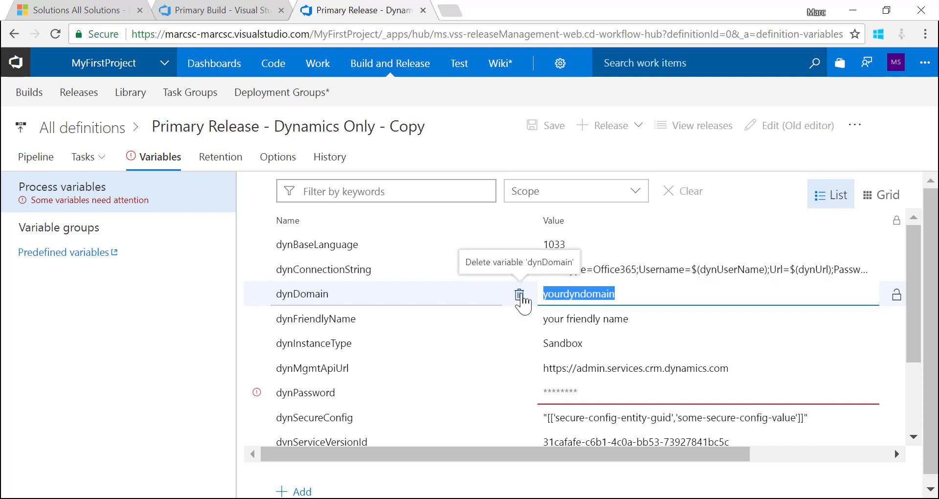
pyautogui.write('dkdt-dev')
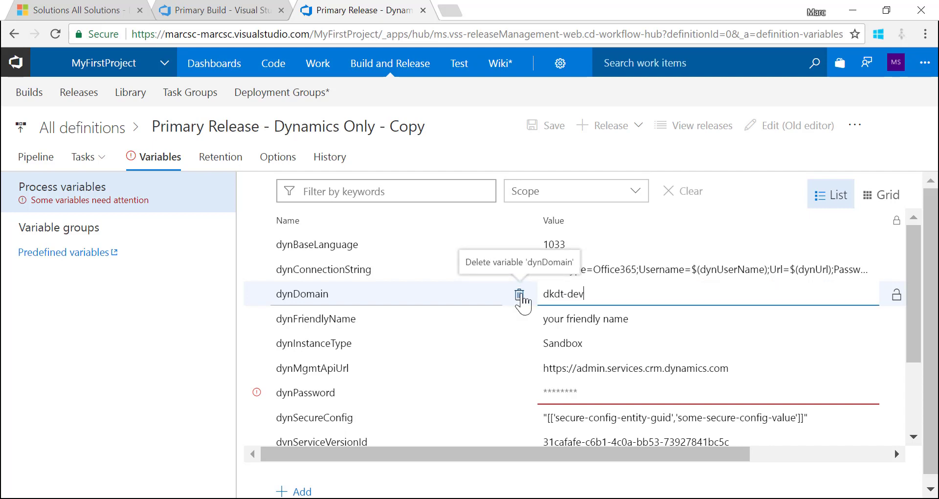
pyautogui.write('ops-test')
pyautogui.click(626, 324)
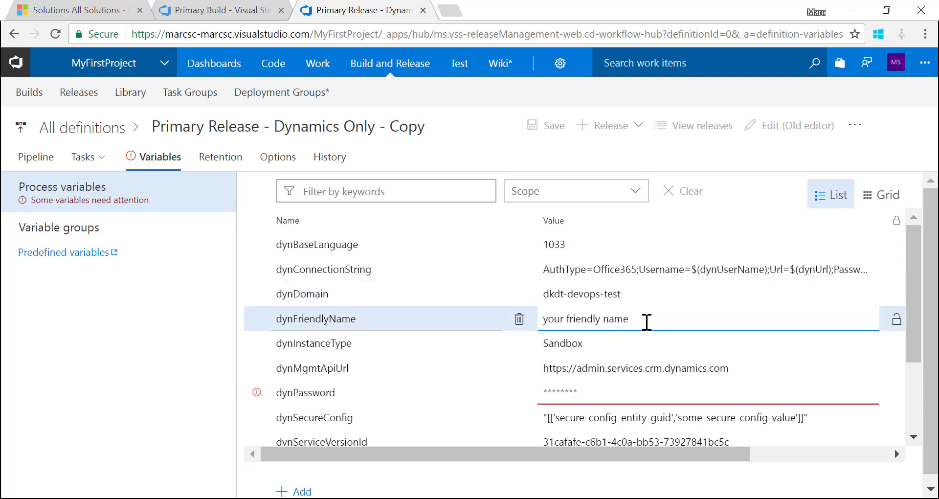
pyautogui.moveTo(646, 321); pyautogui.dragTo(545, 316)
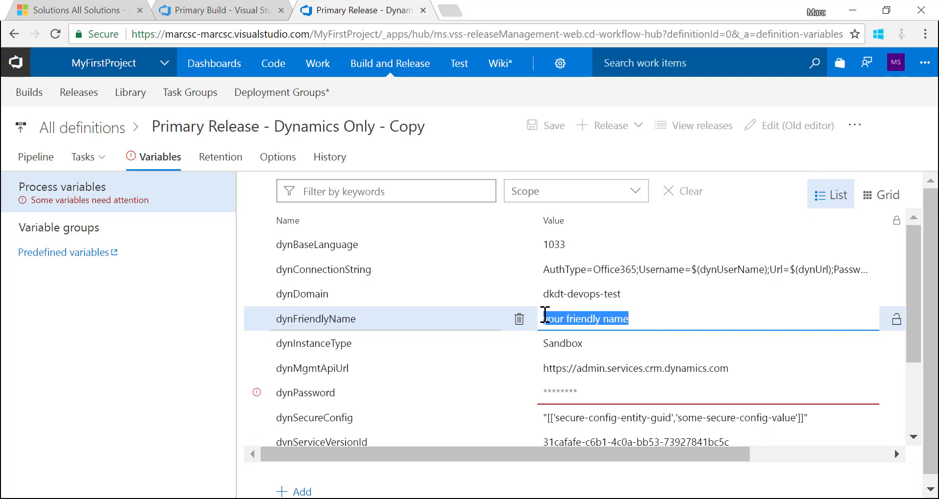
pyautogui.moveTo(707, 293); pyautogui.dragTo(506, 300)
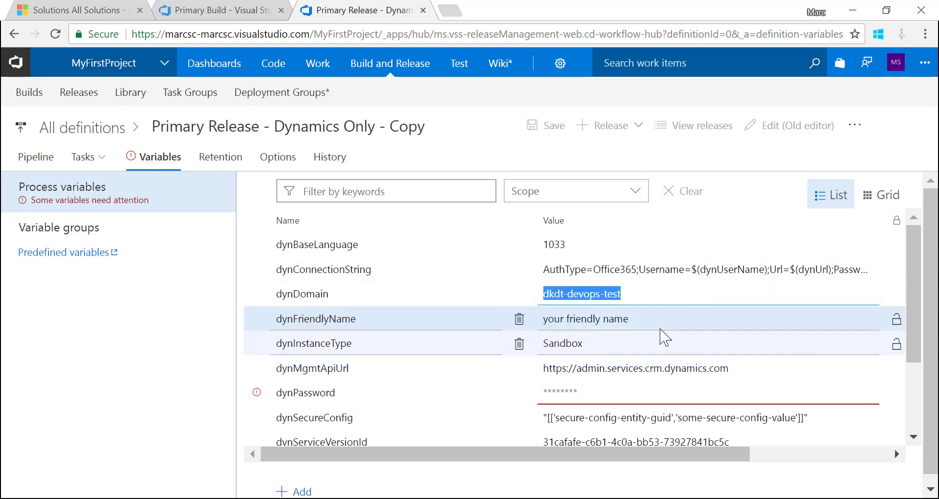
pyautogui.click(656, 324)
pyautogui.moveTo(664, 324); pyautogui.dragTo(484, 314)
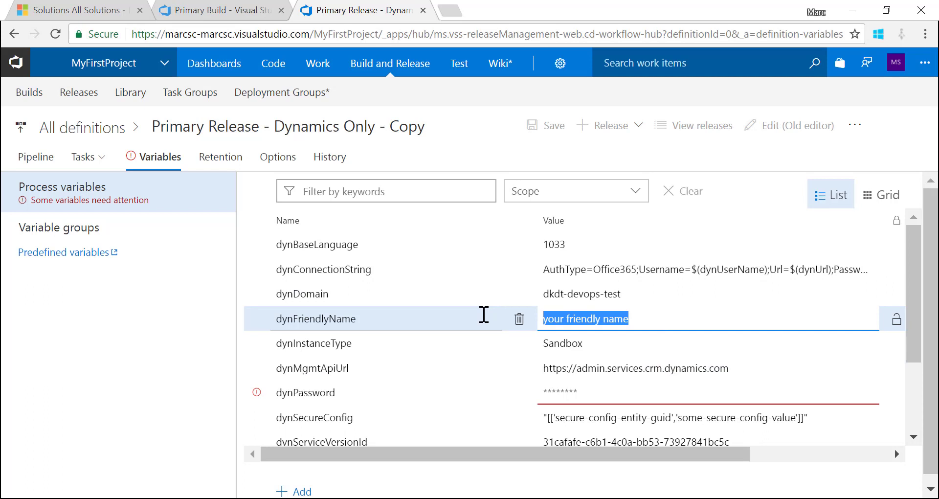
pyautogui.write('Testing ')
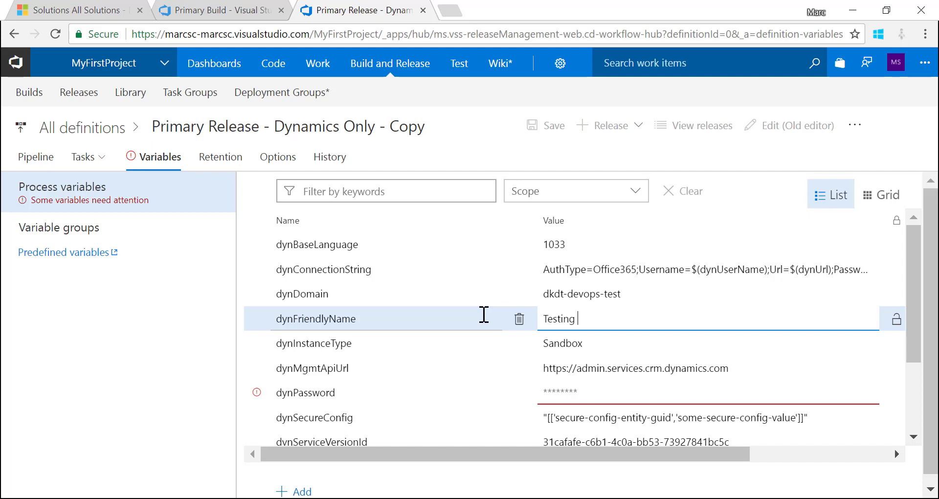
pyautogui.write('VSTS deployments')
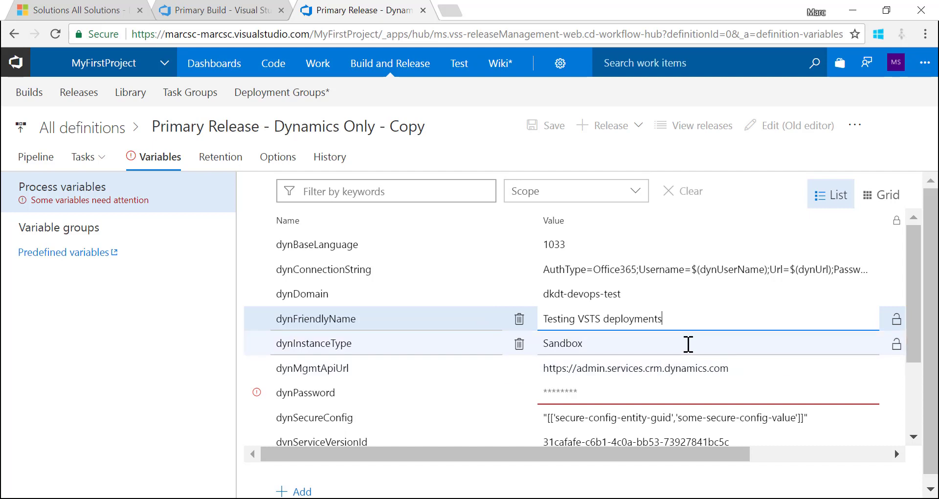
# Enter the account password in dynPassword, reviewing the surrounding variable values
pyautogui.click(687, 344)
pyautogui.click(727, 368)
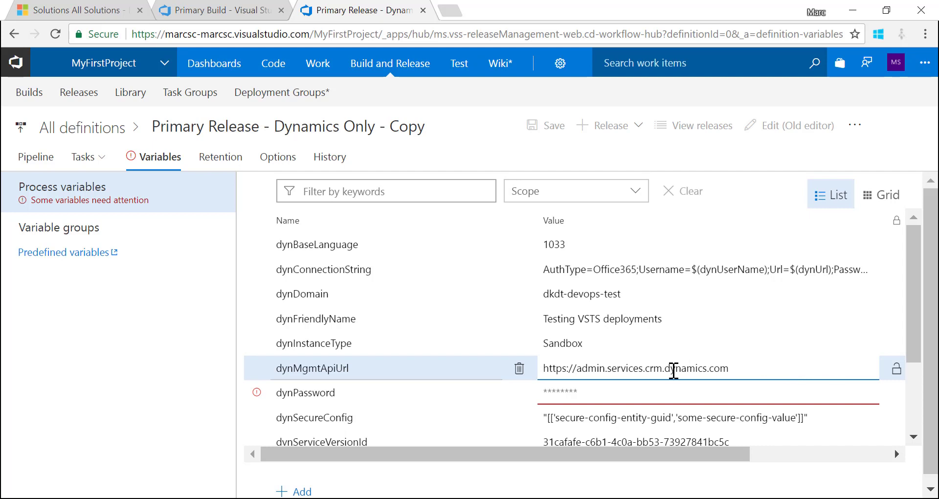
pyautogui.click(664, 368)
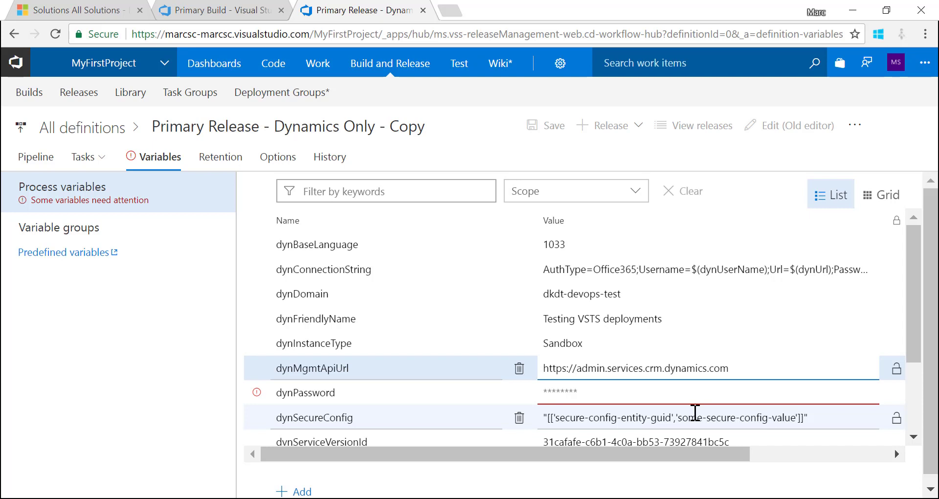
pyautogui.click(658, 397)
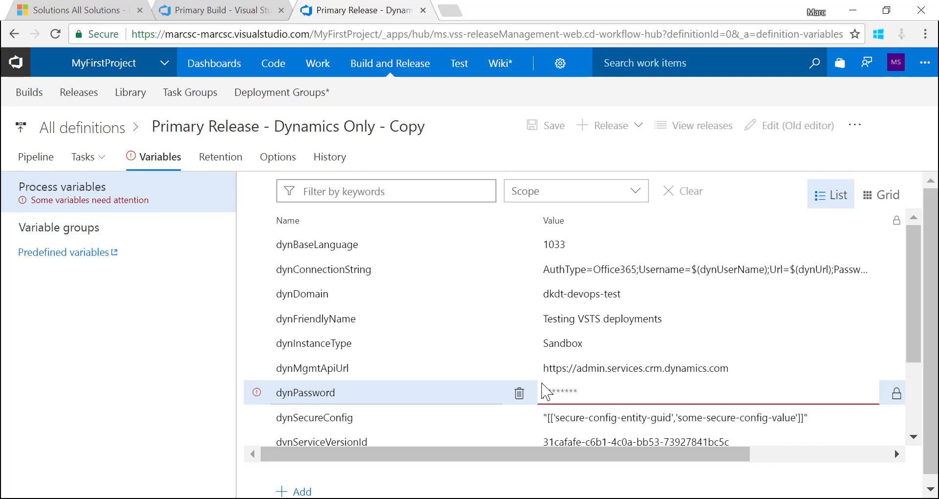
pyautogui.click(546, 391)
pyautogui.write('••••••••••••')
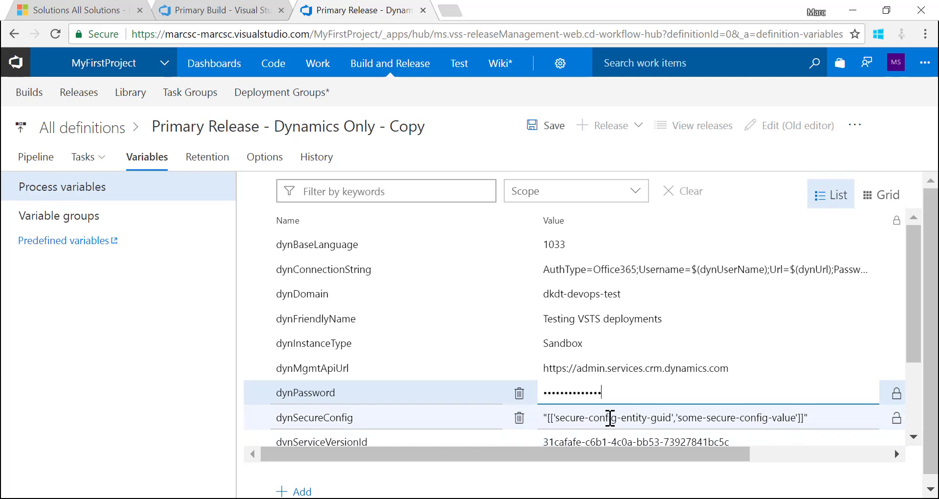
pyautogui.click(610, 418)
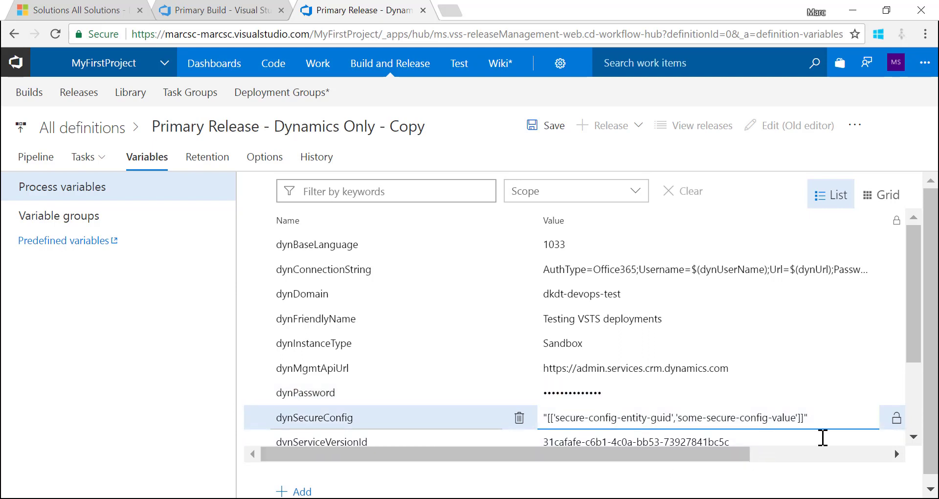
pyautogui.click(913, 436)
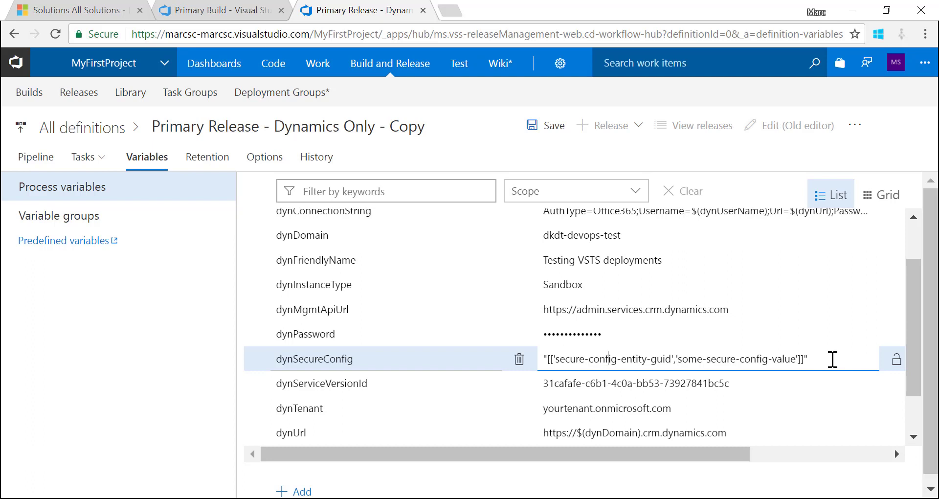
pyautogui.click(786, 385)
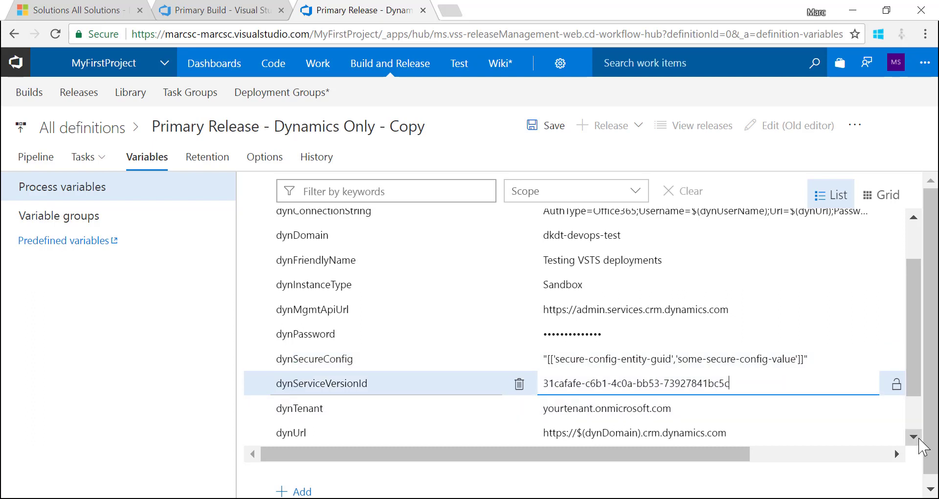
pyautogui.click(913, 436)
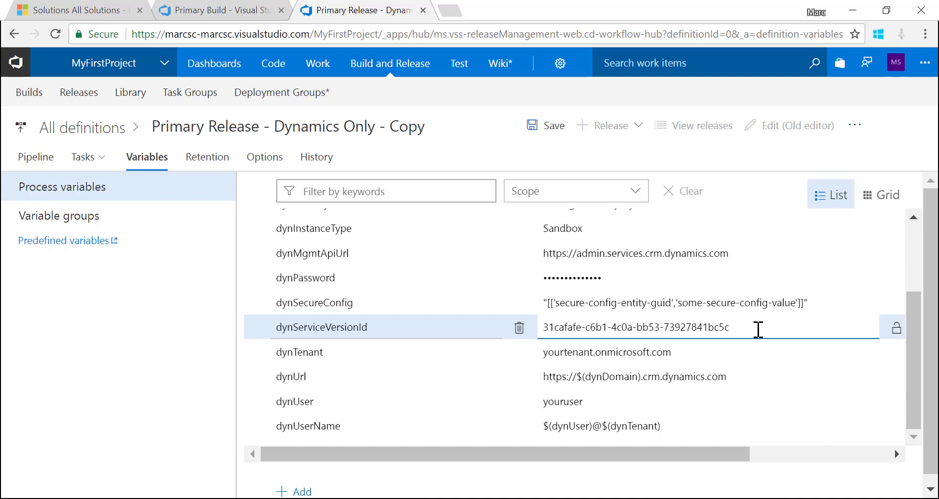
pyautogui.moveTo(757, 327); pyautogui.dragTo(508, 337)
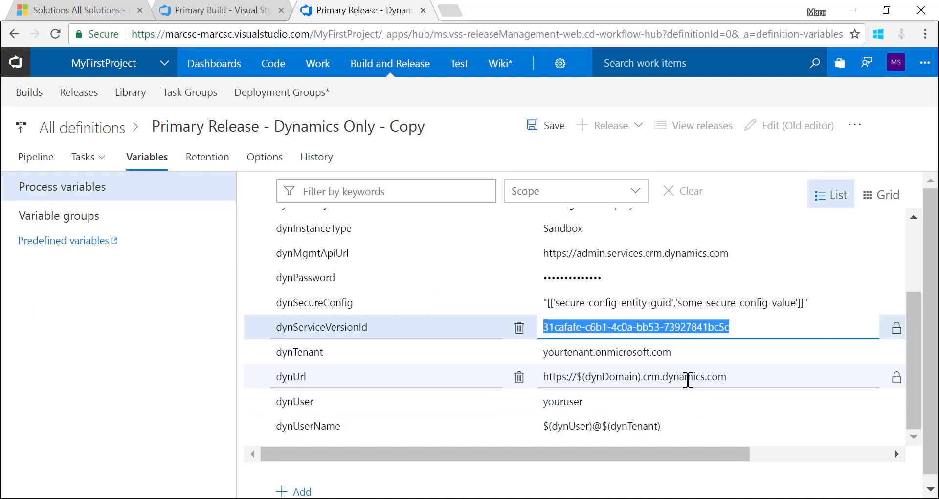
# Fill dynTenant and dynUser with the account's tenant and user name, then save
pyautogui.doubleClick(554, 356)
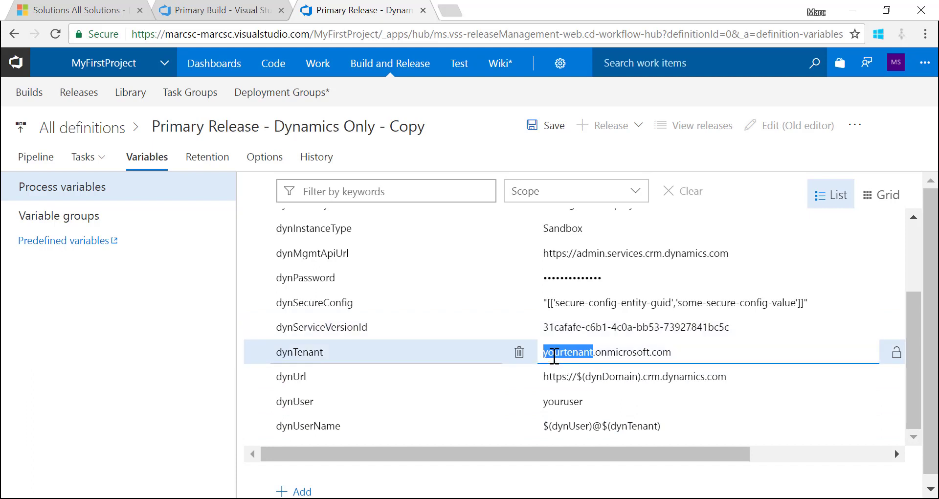
pyautogui.write('marcsc')
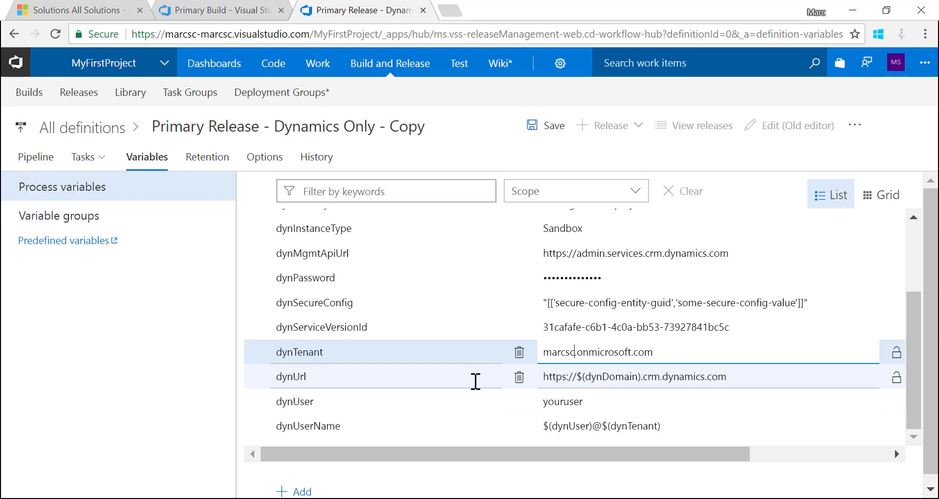
pyautogui.click(587, 401)
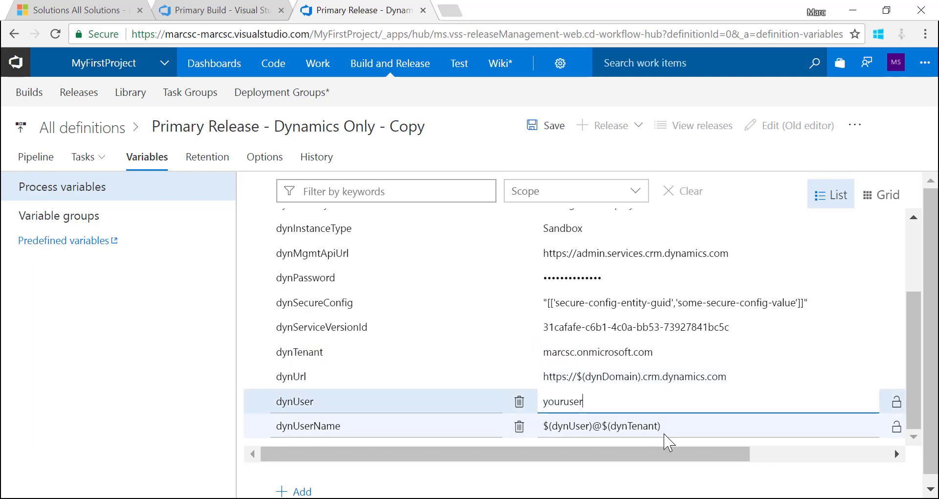
pyautogui.hotkey('ctrl', 'a')
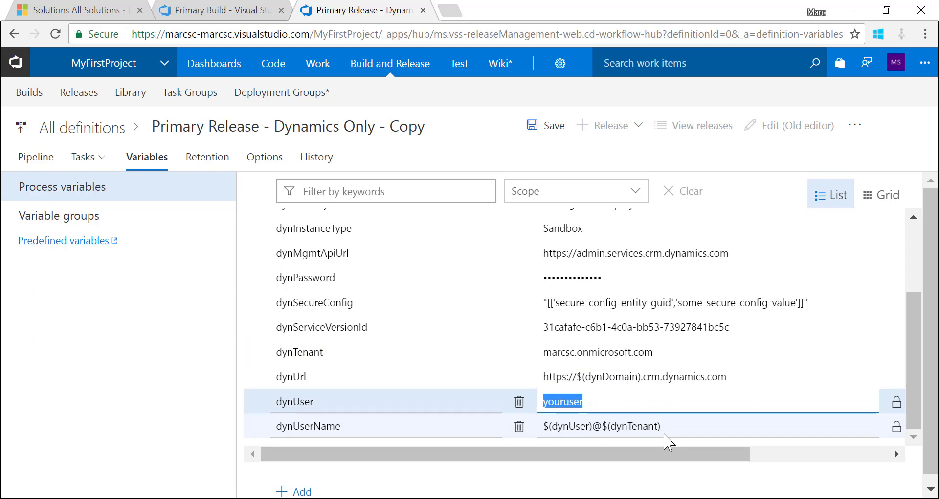
pyautogui.write('marcsc')
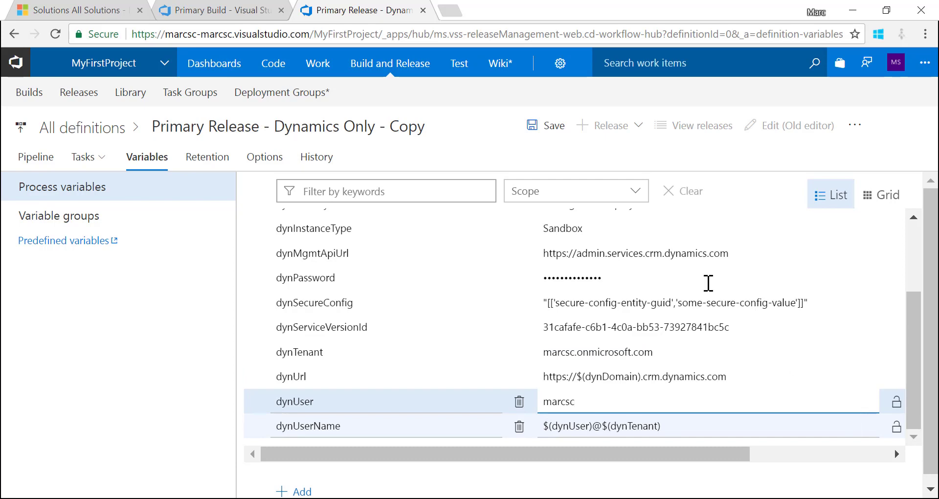
pyautogui.click(536, 132)
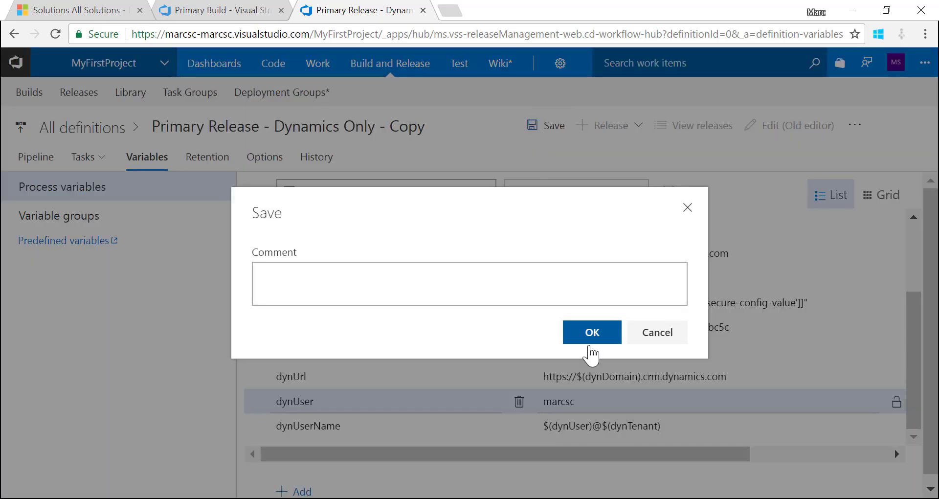
# Confirm the save, then start a release and cancel it after checking the artifact version
pyautogui.click(595, 331)
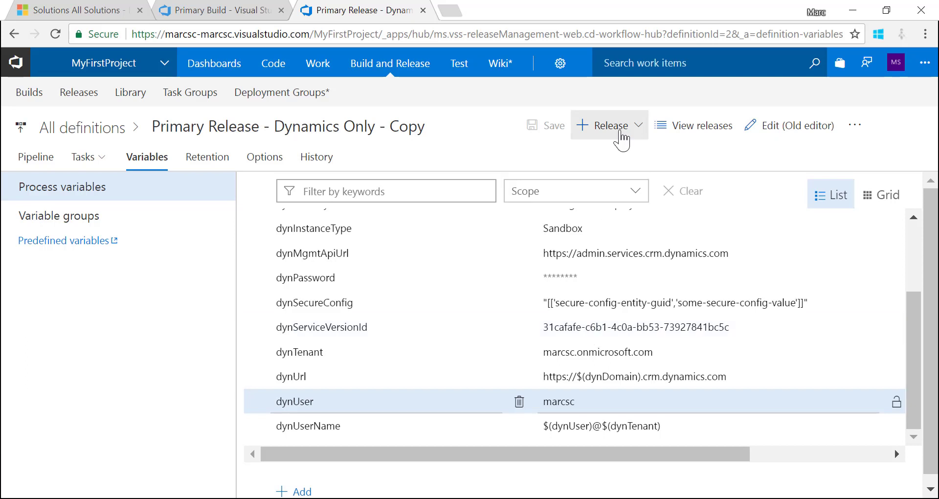
pyautogui.click(621, 141)
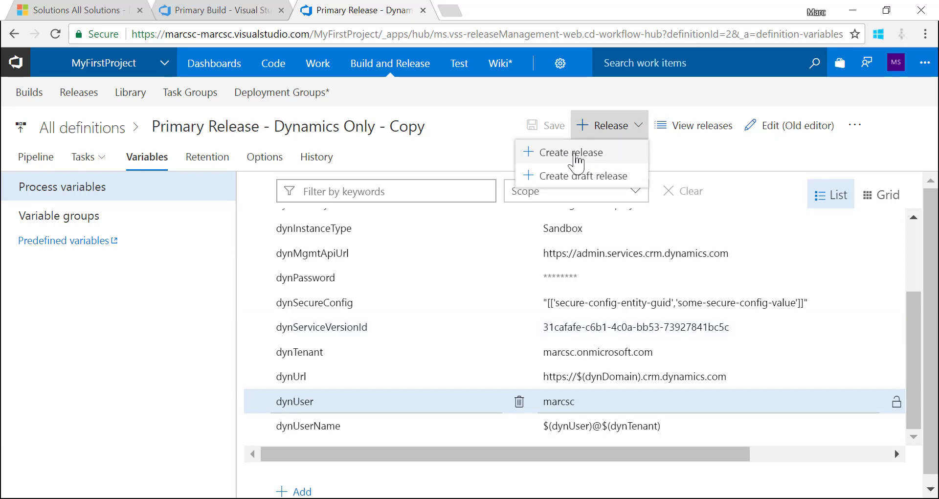
pyautogui.click(577, 155)
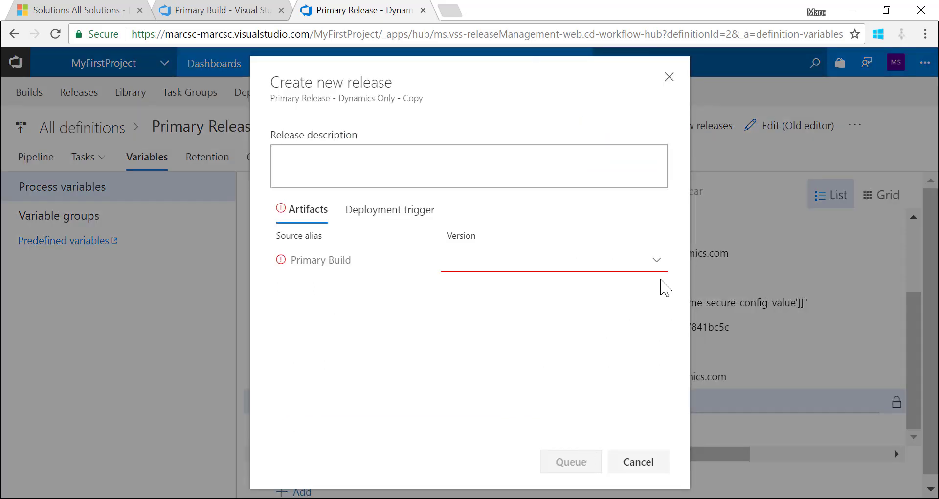
pyautogui.click(657, 262)
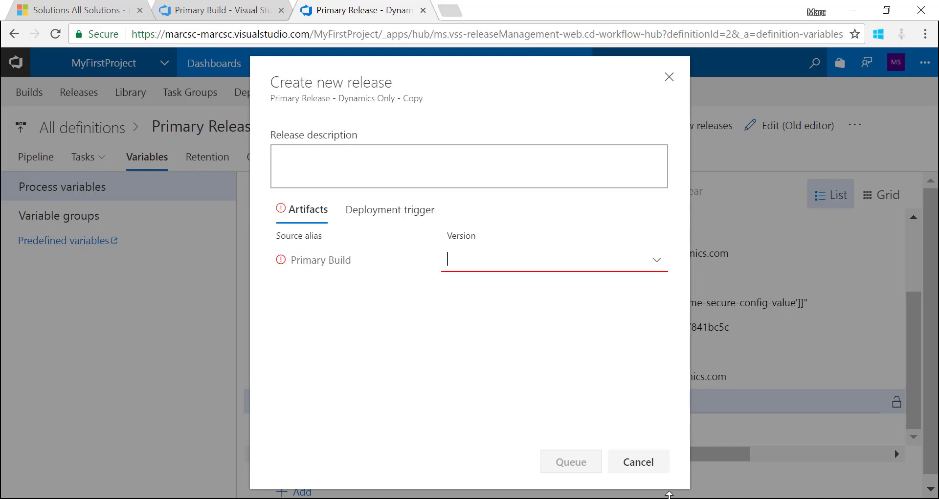
pyautogui.click(651, 465)
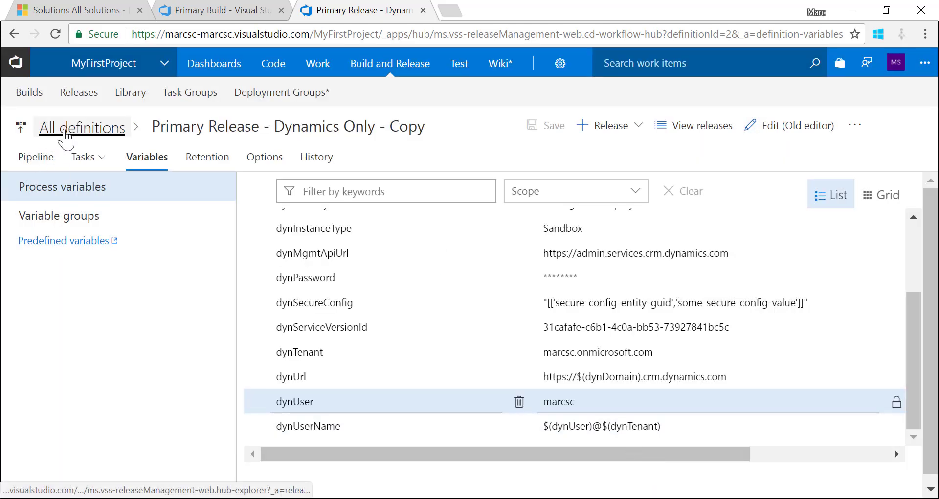
# Open Primary Release in the editor and delete its broken Primary Build artifact
pyautogui.click(66, 132)
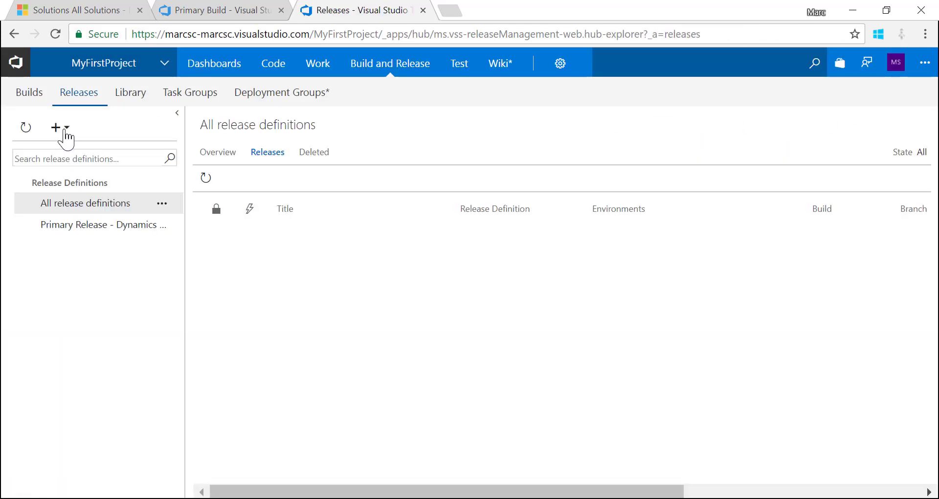
pyautogui.click(124, 225)
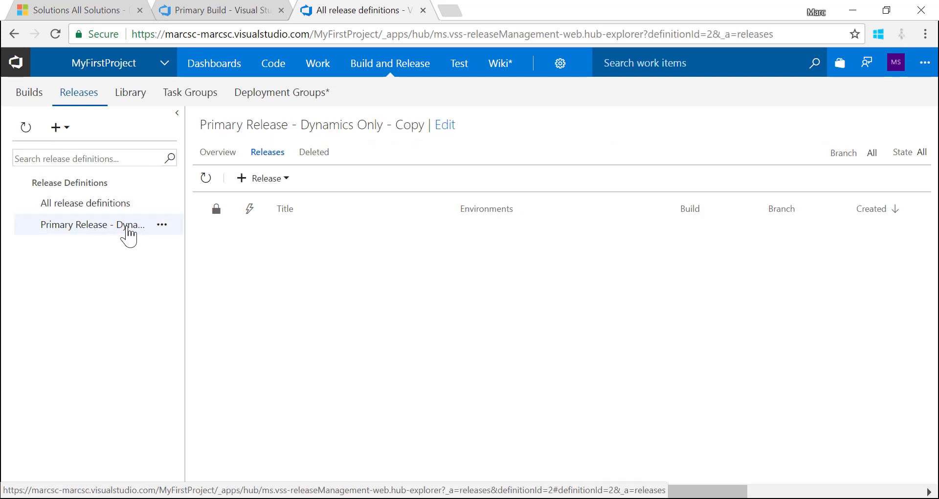
pyautogui.click(446, 128)
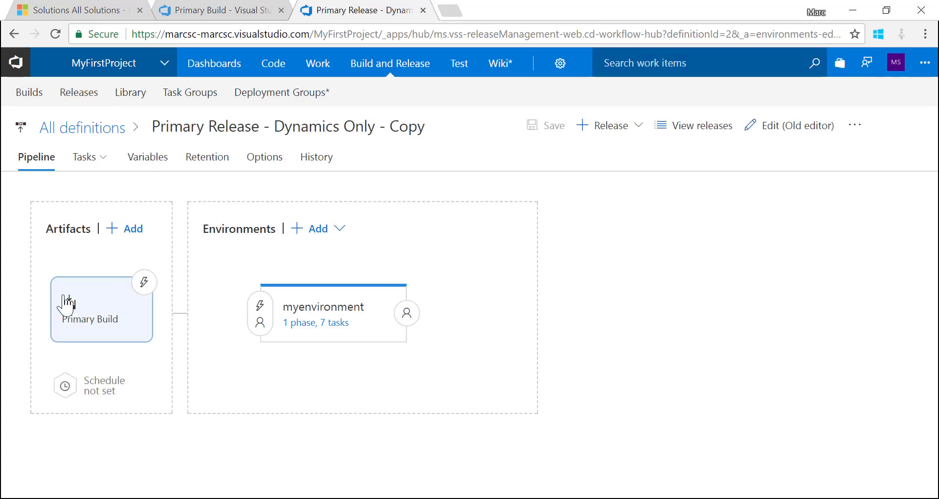
pyautogui.click(89, 312)
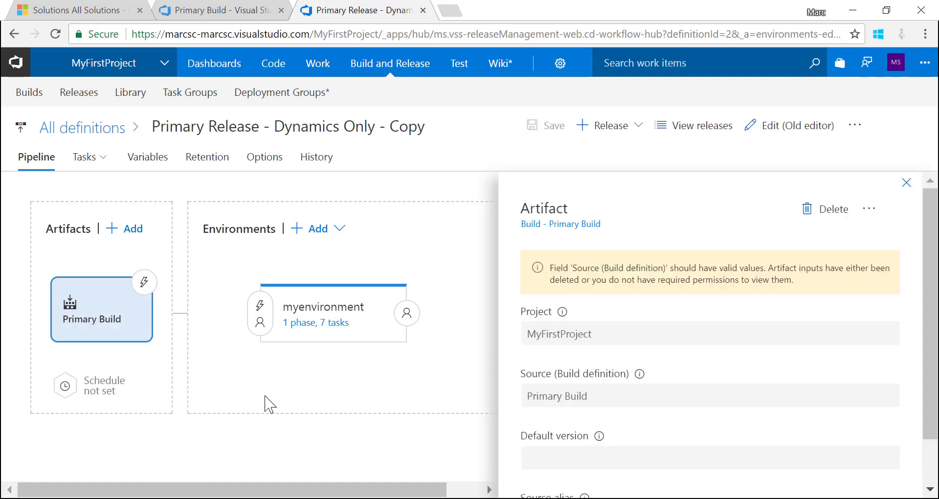
pyautogui.click(831, 222)
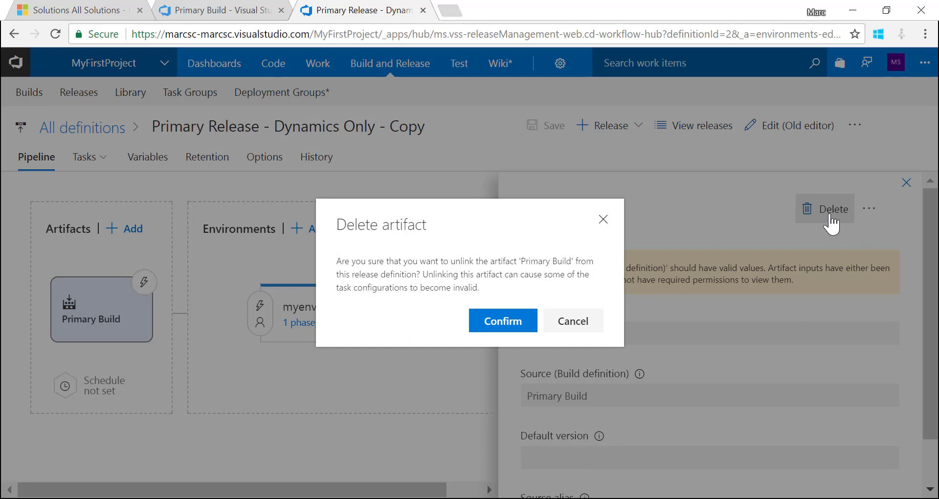
pyautogui.click(503, 322)
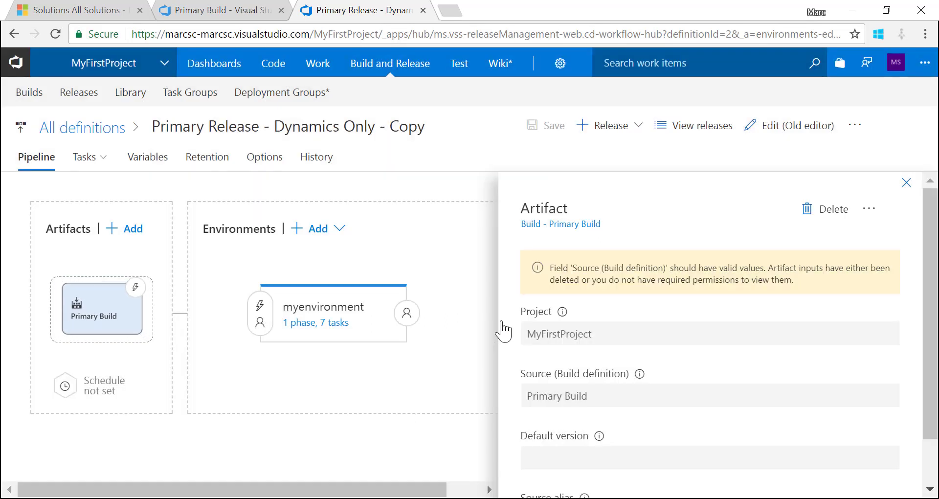
# Add a new artifact sourced from the Primary Build definition, latest version
pyautogui.click(127, 234)
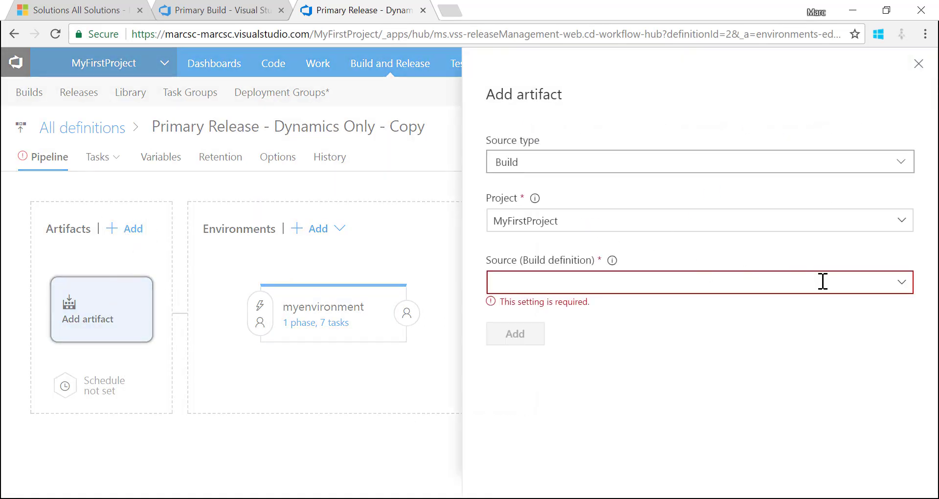
pyautogui.click(901, 285)
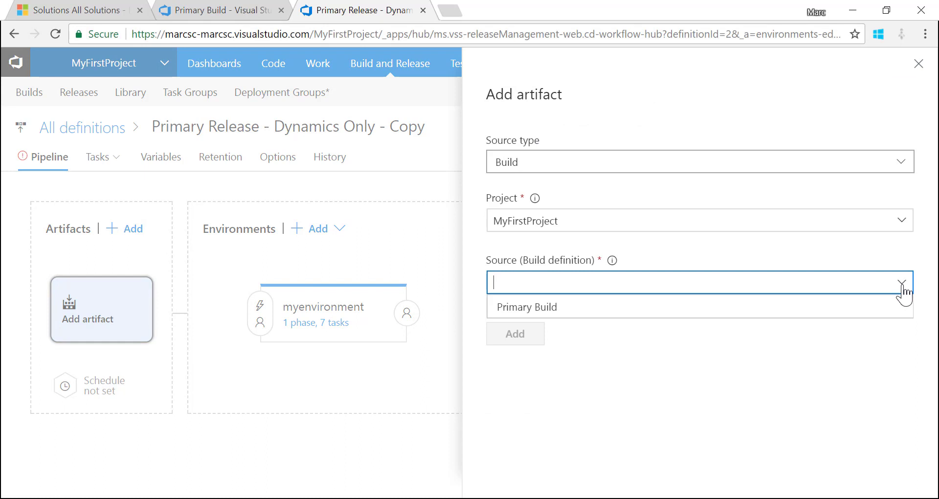
pyautogui.click(827, 322)
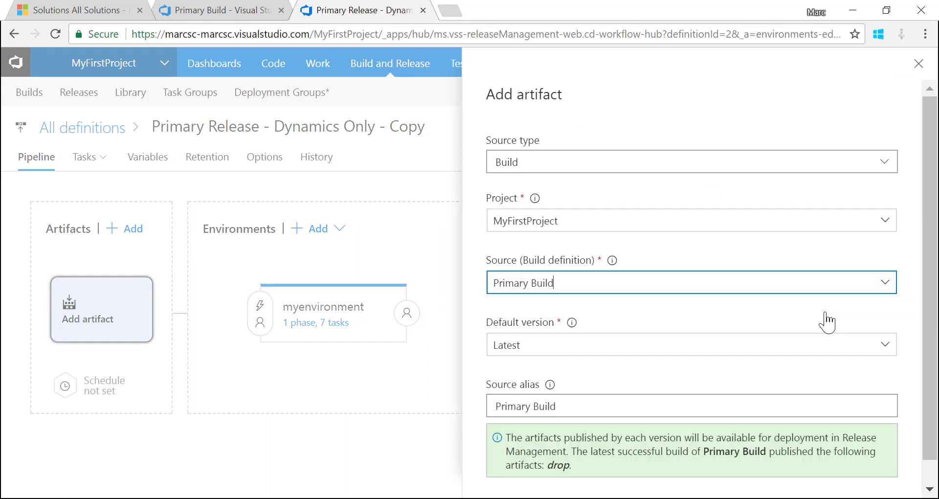
pyautogui.scroll(-1, 746, 478)
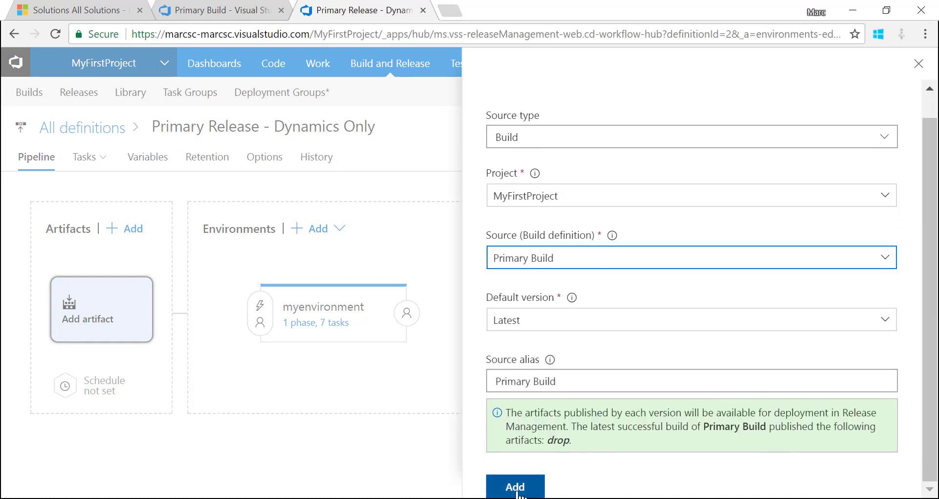
pyautogui.click(517, 488)
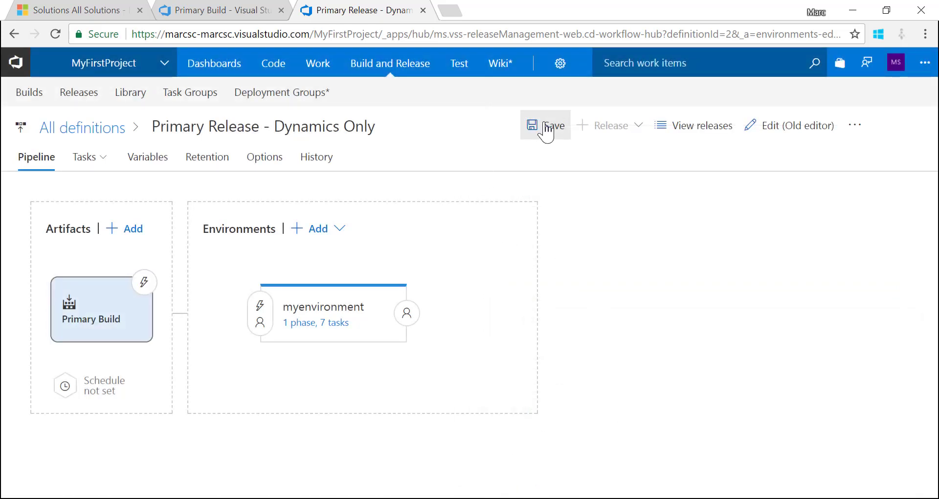
pyautogui.click(544, 124)
# Save, queue a release using build 20171010.1, and open the new release
pyautogui.click(601, 330)
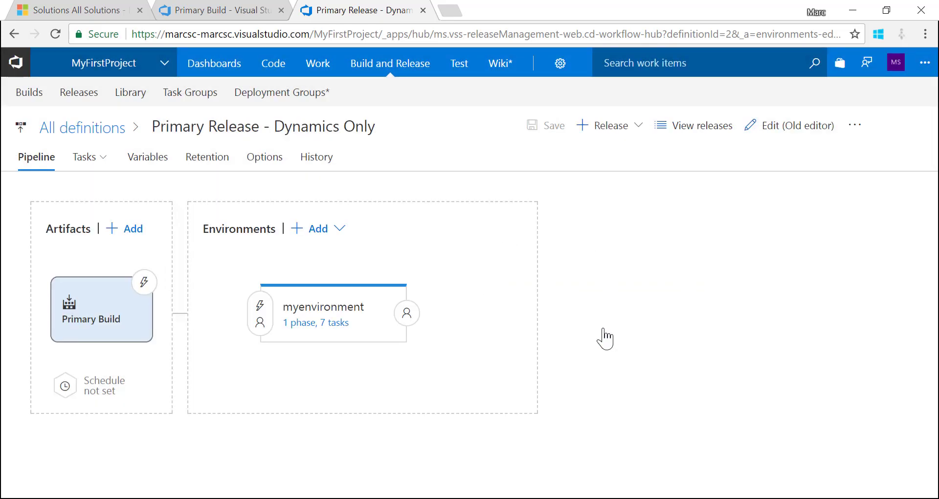
pyautogui.click(639, 134)
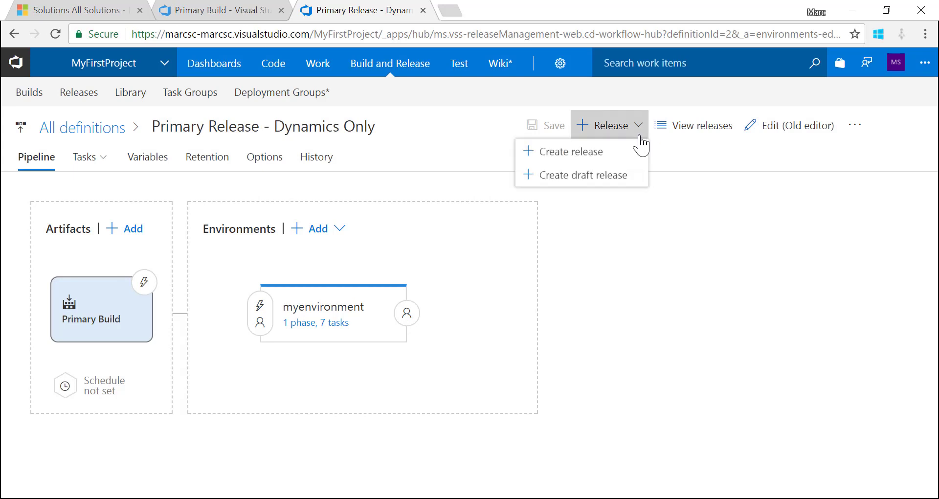
pyautogui.click(586, 166)
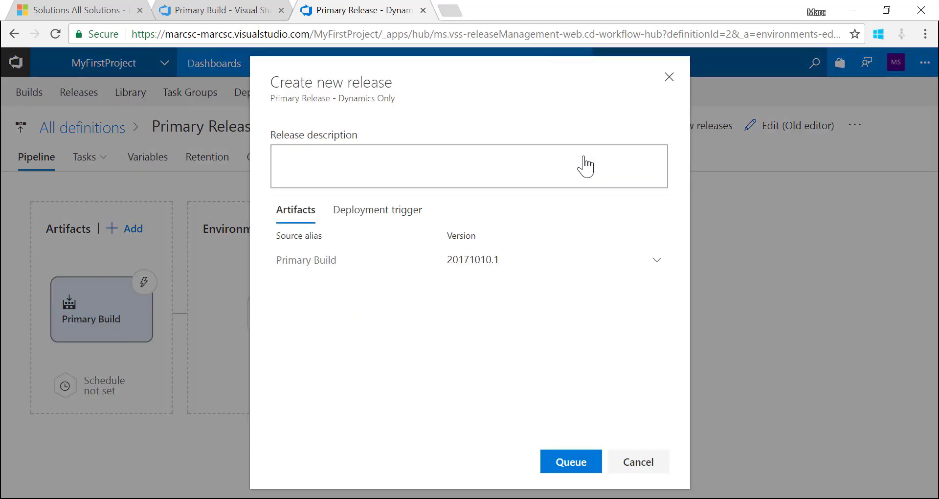
pyautogui.click(656, 266)
pyautogui.click(658, 266)
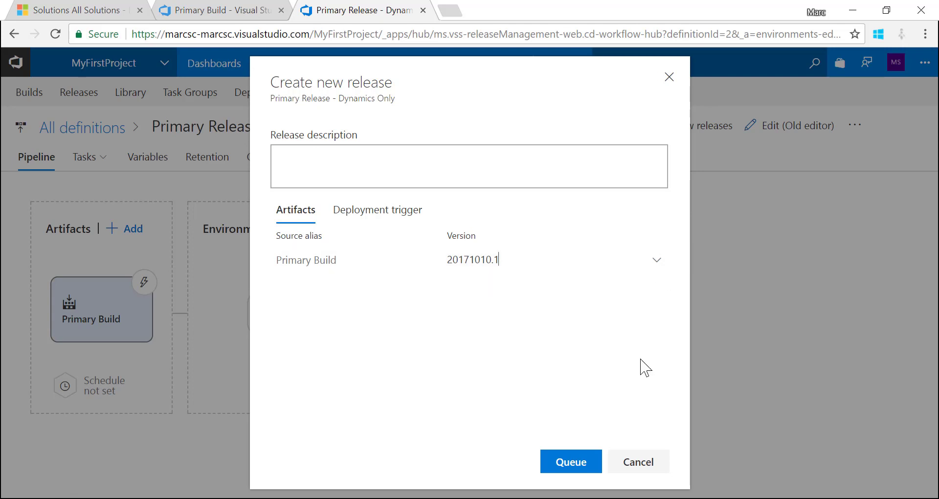
pyautogui.click(572, 462)
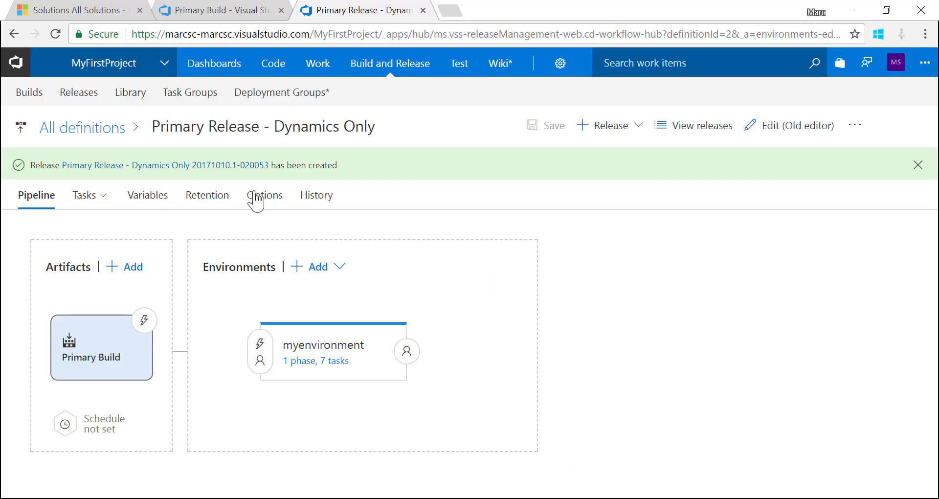
pyautogui.click(211, 164)
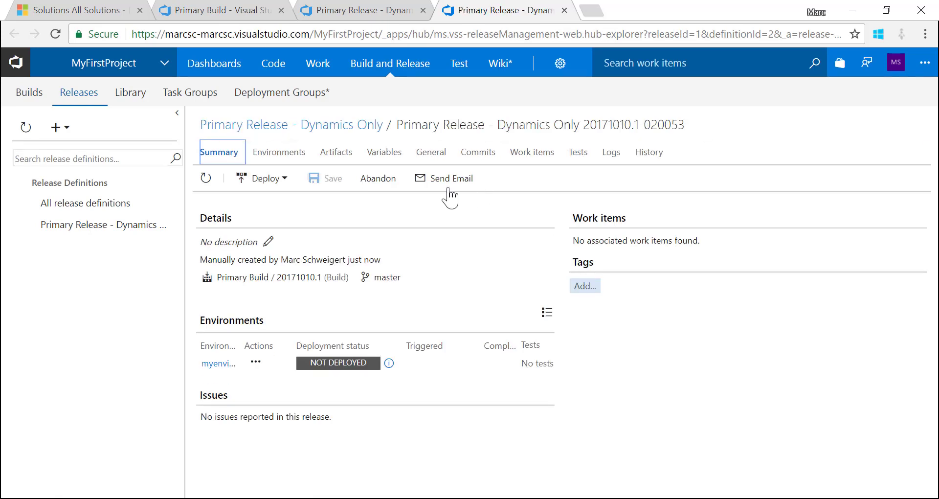
# Deploy the release to myenvironment and follow its logs while it waits for an agent
pyautogui.click(270, 180)
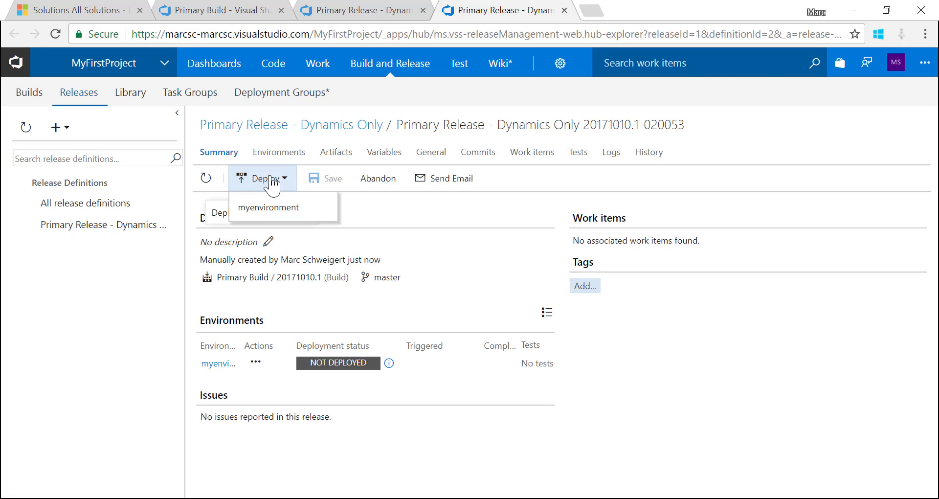
pyautogui.click(269, 208)
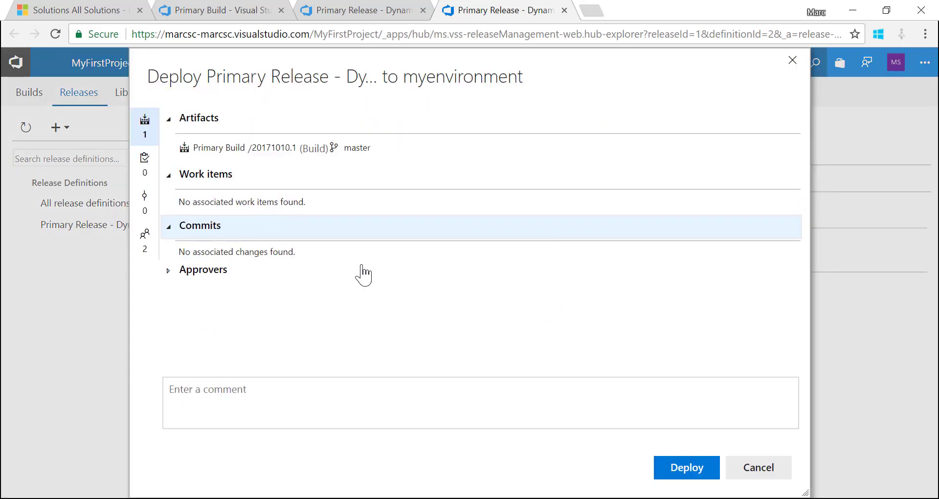
pyautogui.click(688, 473)
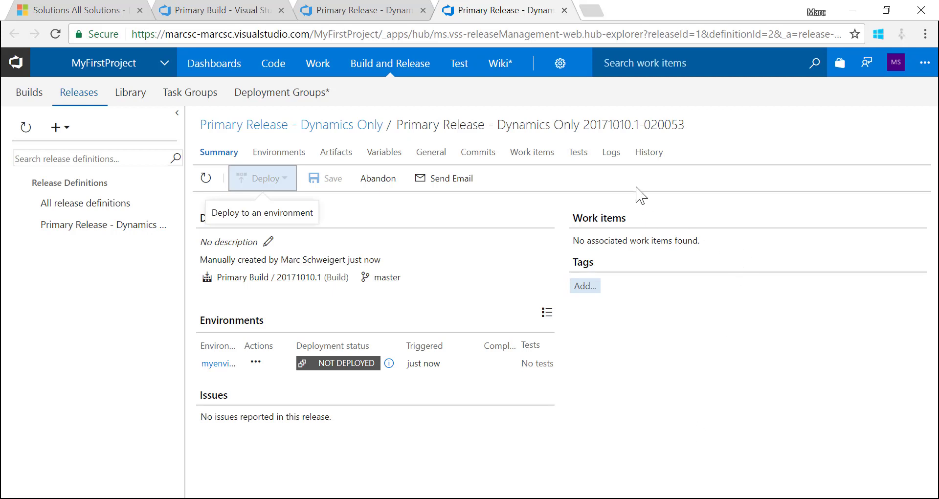
pyautogui.click(612, 152)
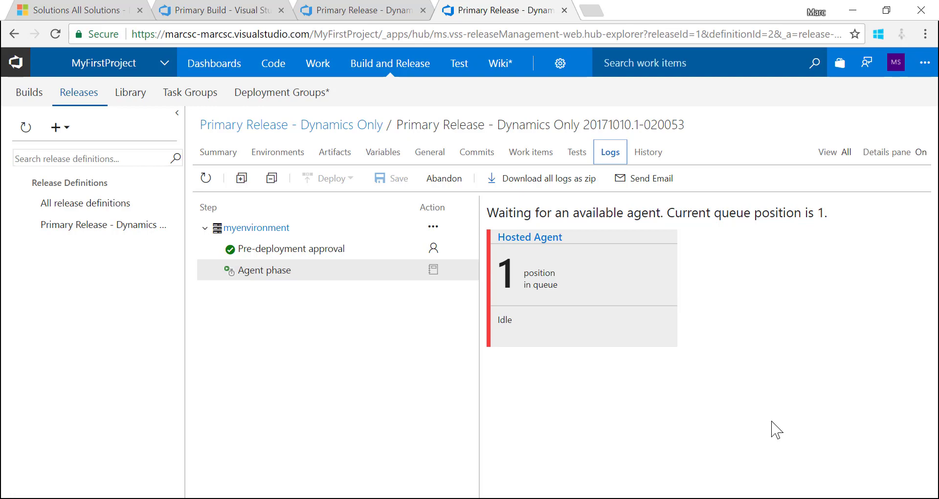
pyautogui.hotkey('alt', 'Tab')
pyautogui.hotkey('alt', 'Tab')
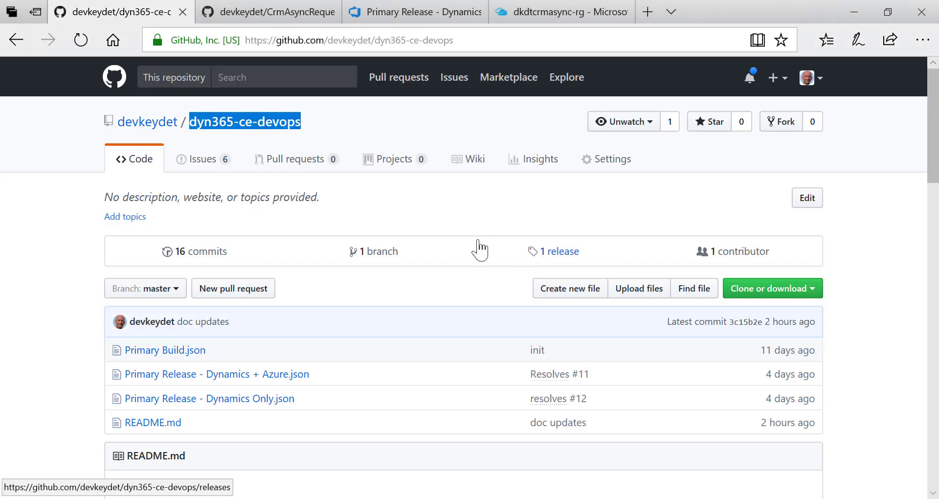
# Scroll the dyn365-ce-devops repository page down to the README introduction
pyautogui.click(878, 278)
pyautogui.scroll(-4, 878, 279)
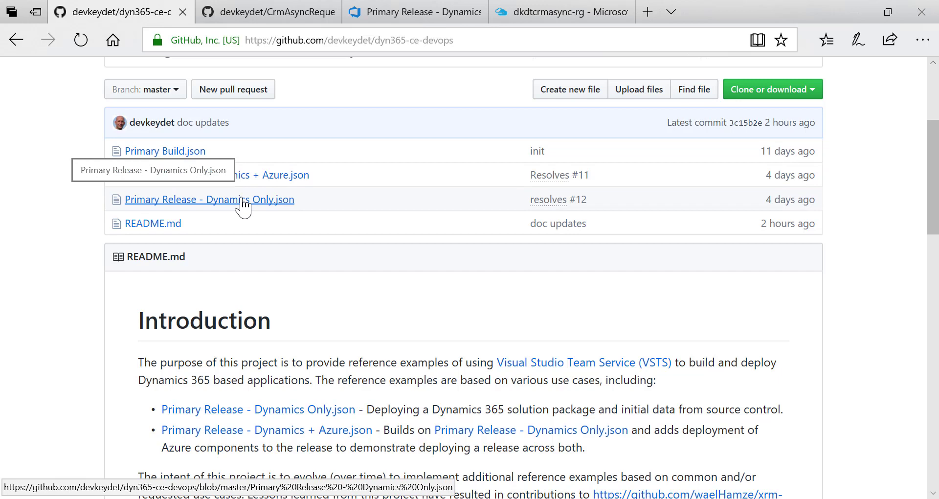
pyautogui.scroll(-1, 244, 206)
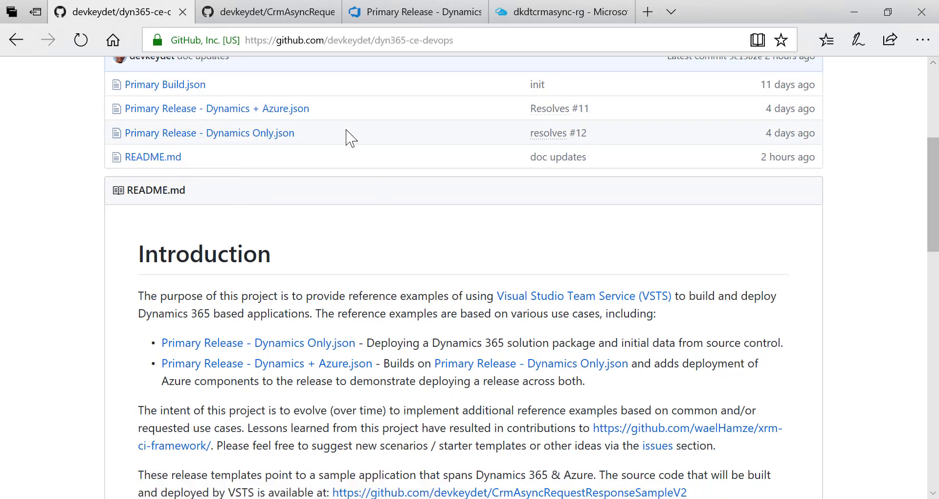